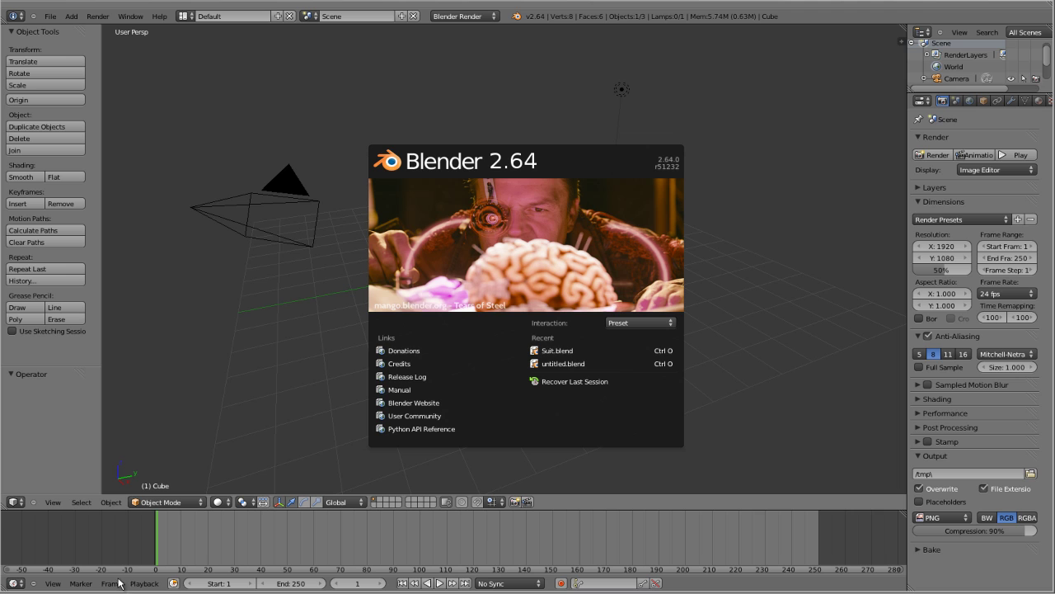
- Close the splash screen and orbit around the default cube, camera and lamp
{"action": "left_click", "coordinate": [566, 167]}
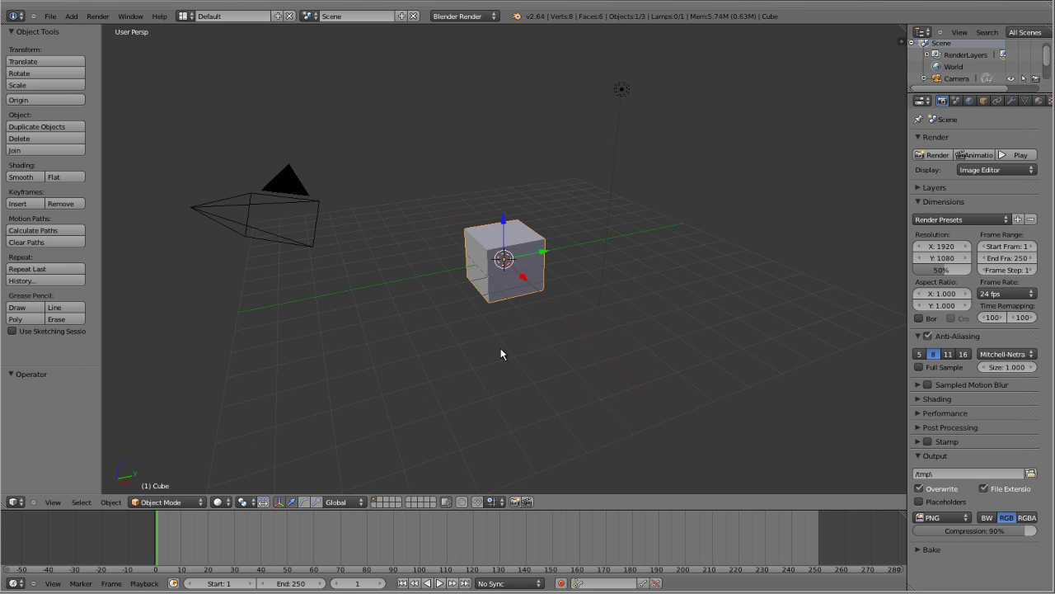
{"action": "middle_click_drag", "start_coordinate": [601, 320], "coordinate": [506, 267]}
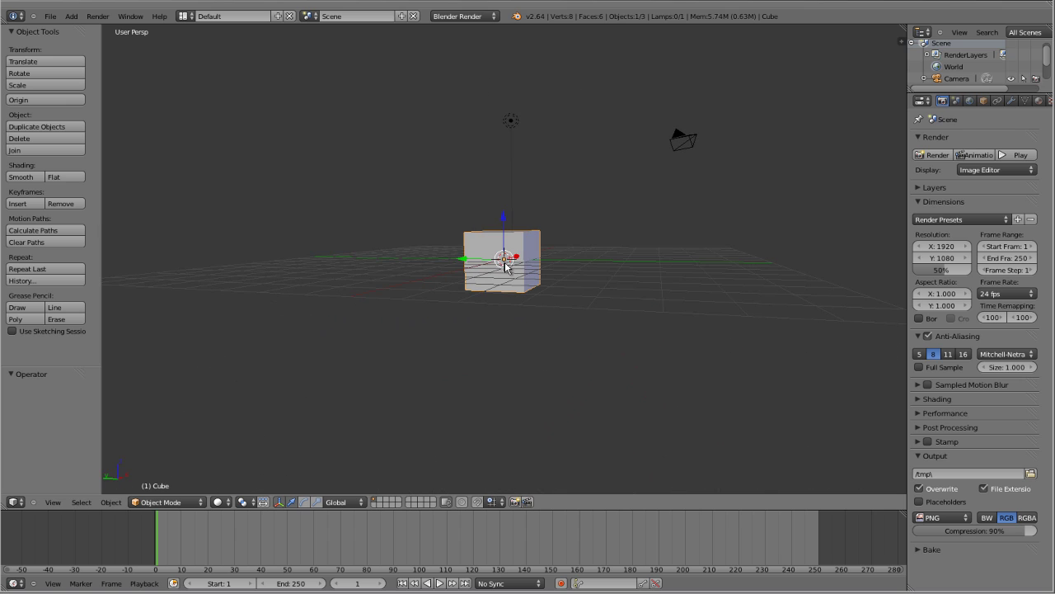
{"action": "middle_click_drag", "start_coordinate": [637, 283], "coordinate": [476, 250]}
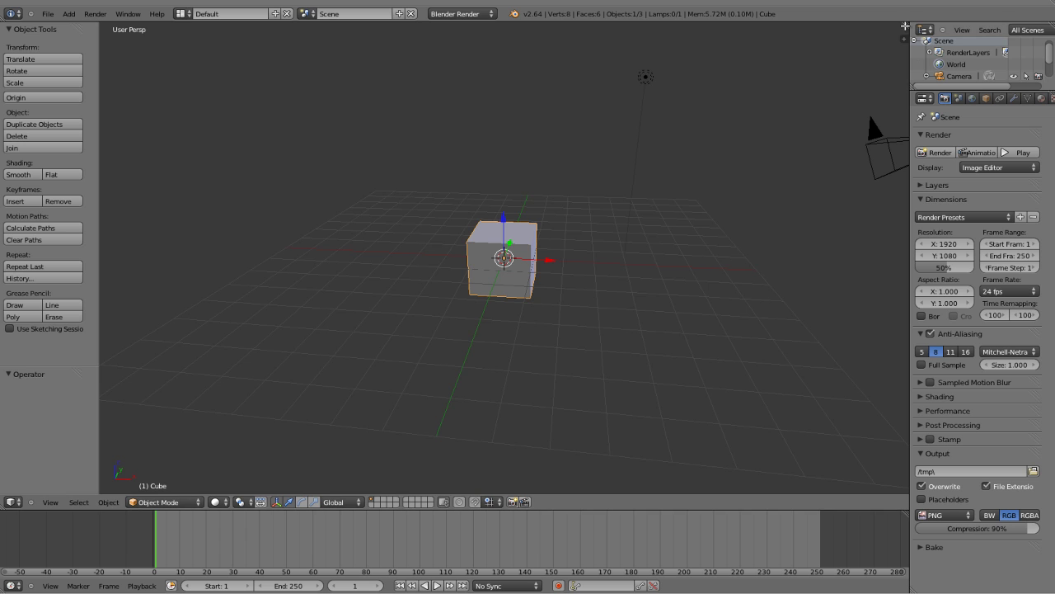
{"action": "left_click_drag", "start_coordinate": [905, 26], "coordinate": [451, 82]}
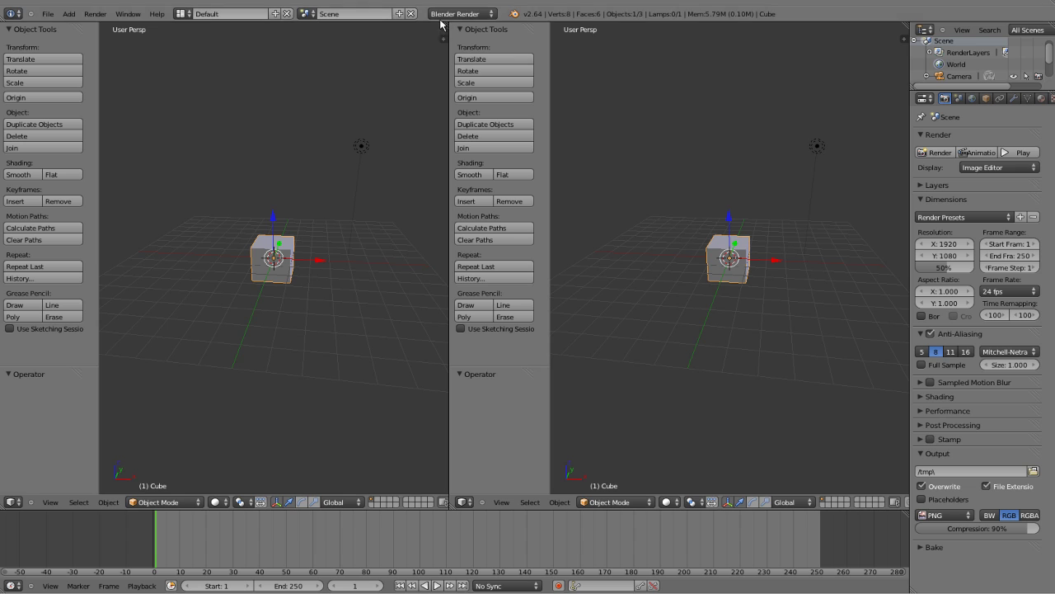
{"action": "left_click_drag", "start_coordinate": [440, 22], "coordinate": [249, 35]}
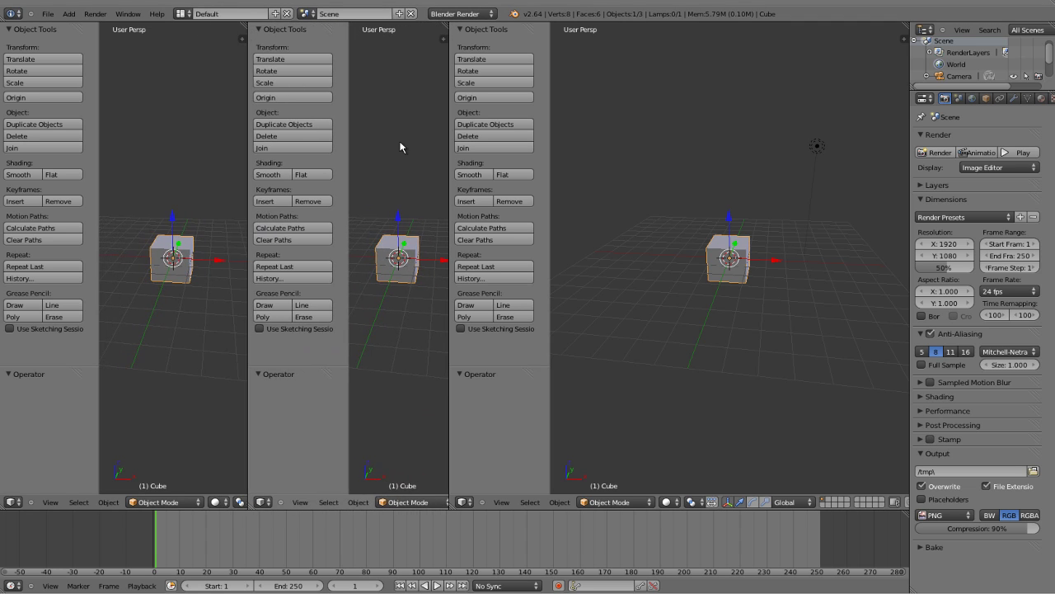
{"action": "key", "text": "t"}
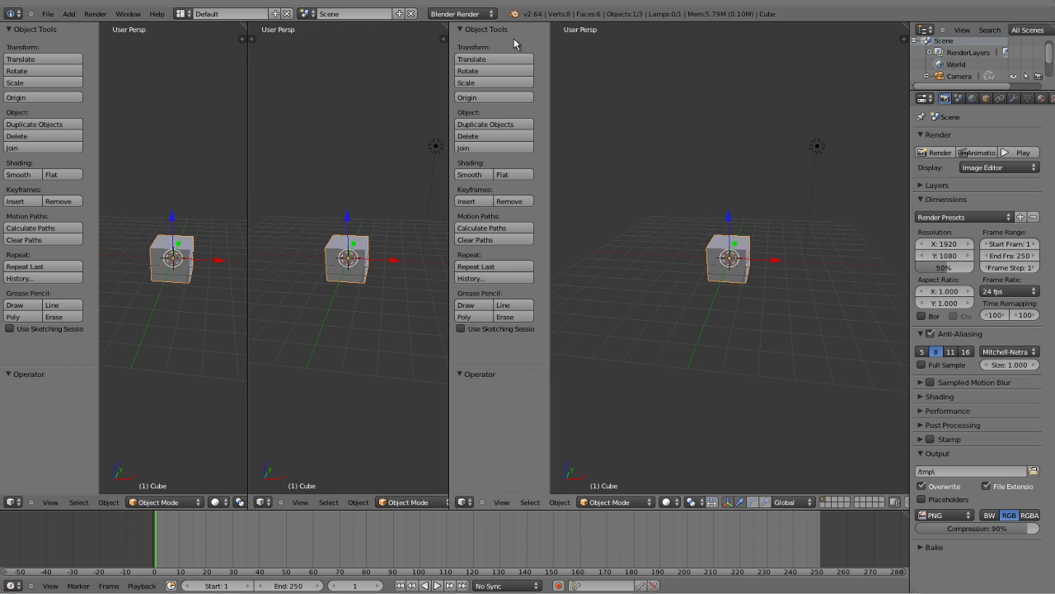
{"action": "key", "text": "t"}
{"action": "key", "text": "t"}
{"action": "key", "text": "t"}
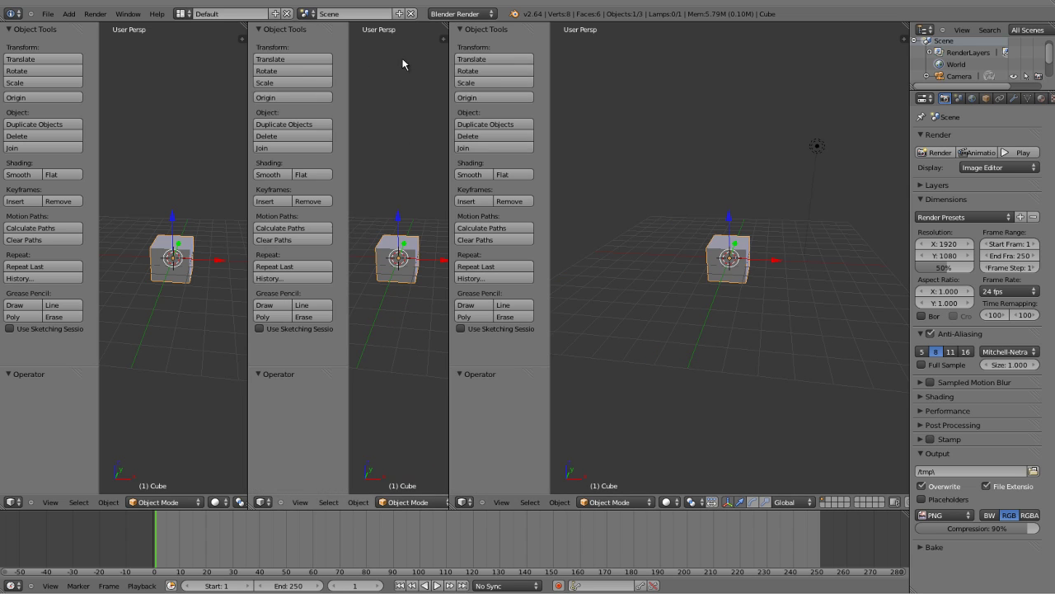
{"action": "key", "text": "t"}
{"action": "key", "text": "t"}
{"action": "key", "text": "t"}
{"action": "key", "text": "t"}
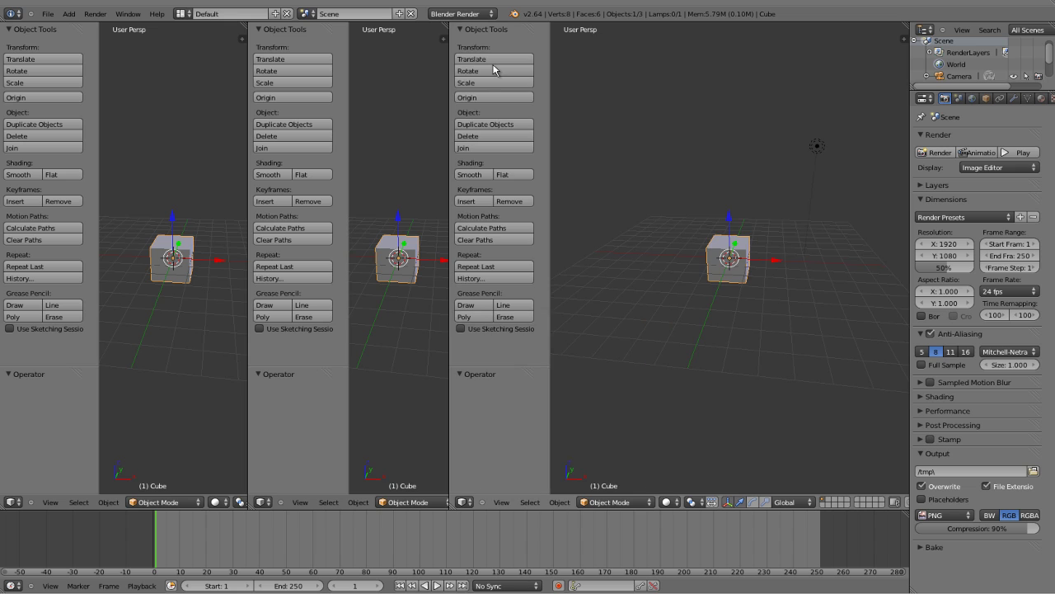
{"action": "key", "text": "t"}
{"action": "key", "text": "t"}
{"action": "key", "text": "t"}
{"action": "key", "text": "t"}
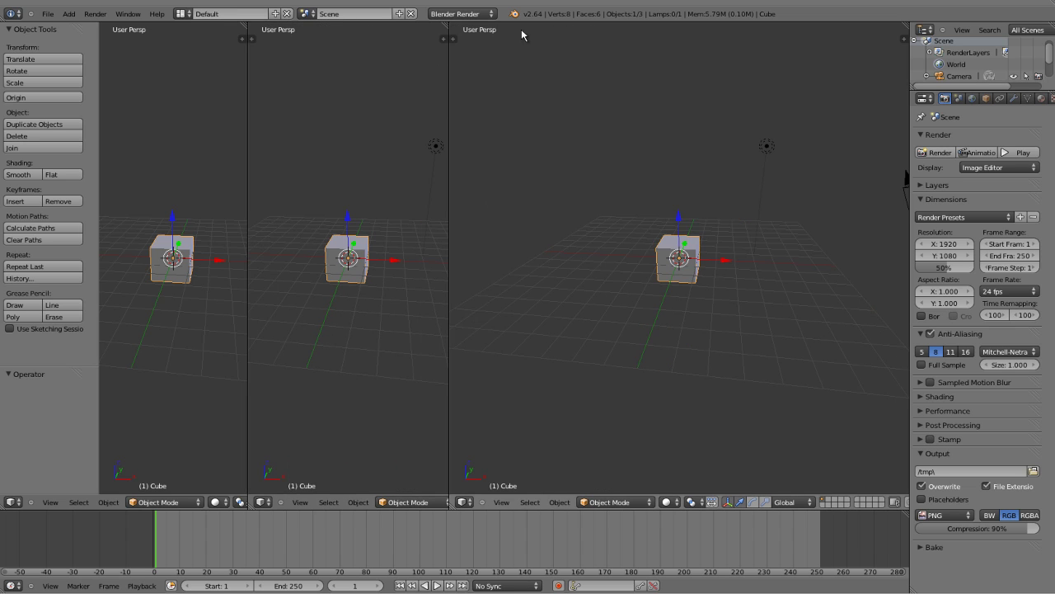
{"action": "right_click", "coordinate": [248, 108]}
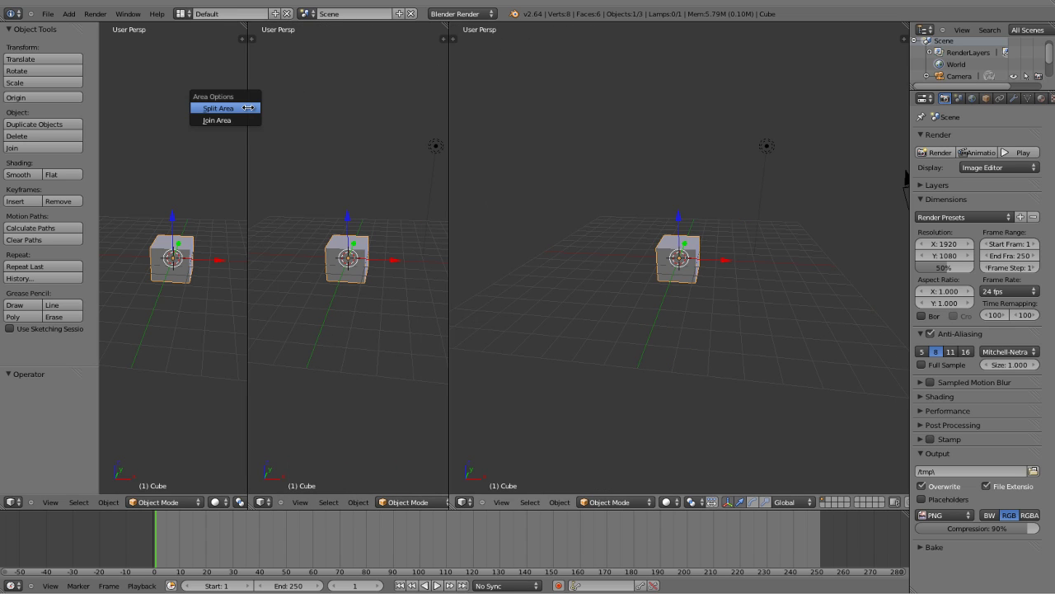
{"action": "left_click", "coordinate": [239, 120]}
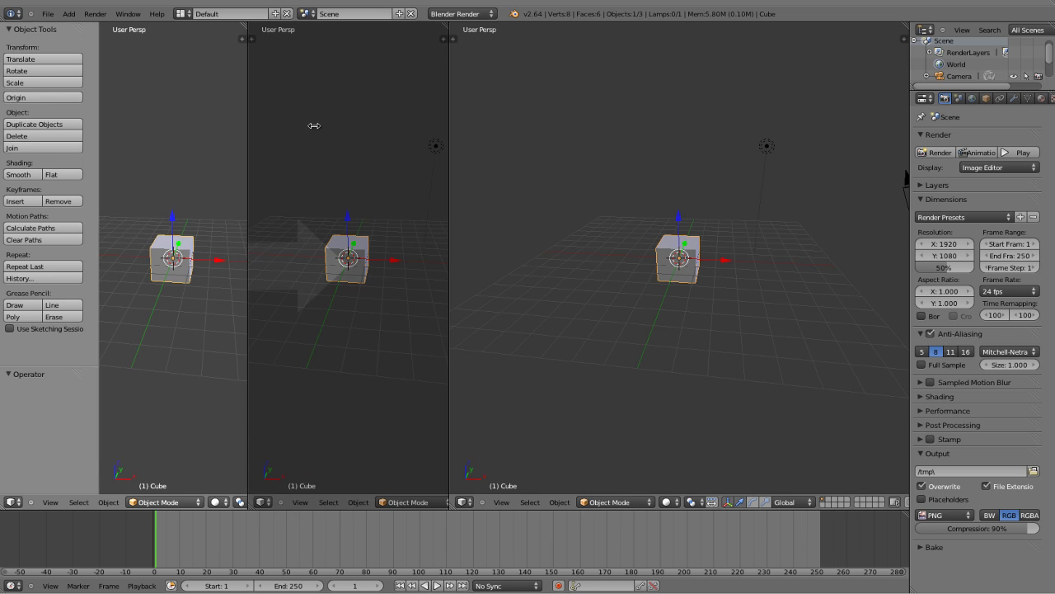
{"action": "left_click", "coordinate": [314, 125]}
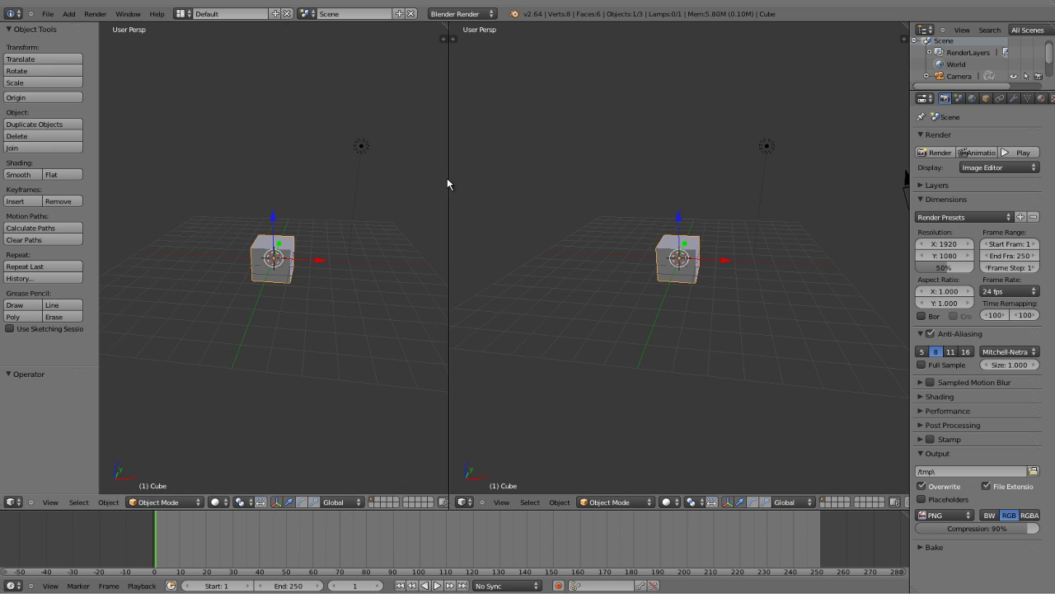
{"action": "right_click", "coordinate": [448, 179]}
{"action": "left_click", "coordinate": [449, 179]}
{"action": "left_click", "coordinate": [581, 203]}
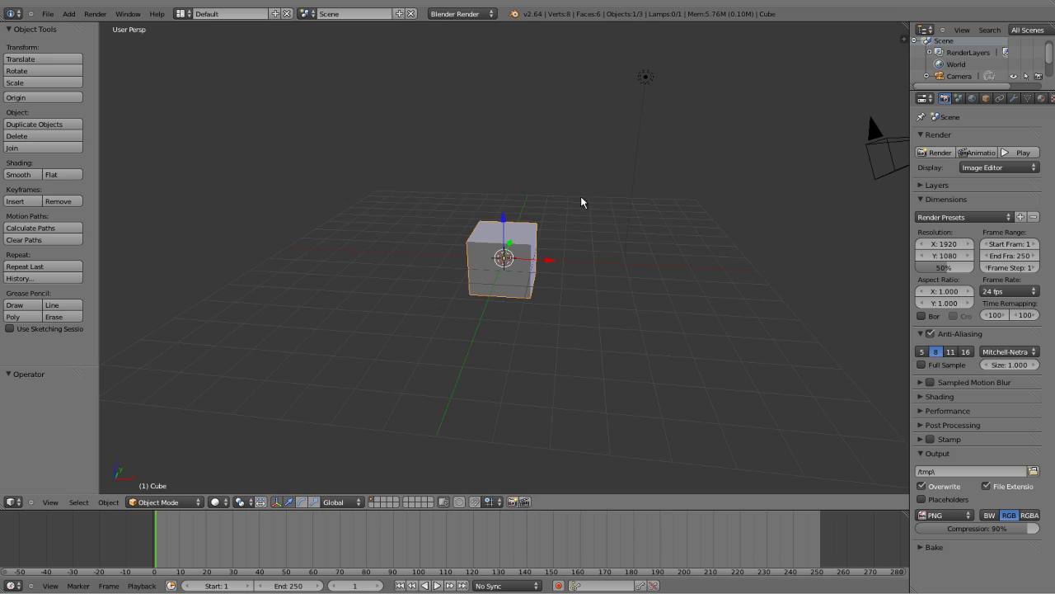
{"action": "middle_click_drag", "start_coordinate": [648, 249], "coordinate": [436, 192]}
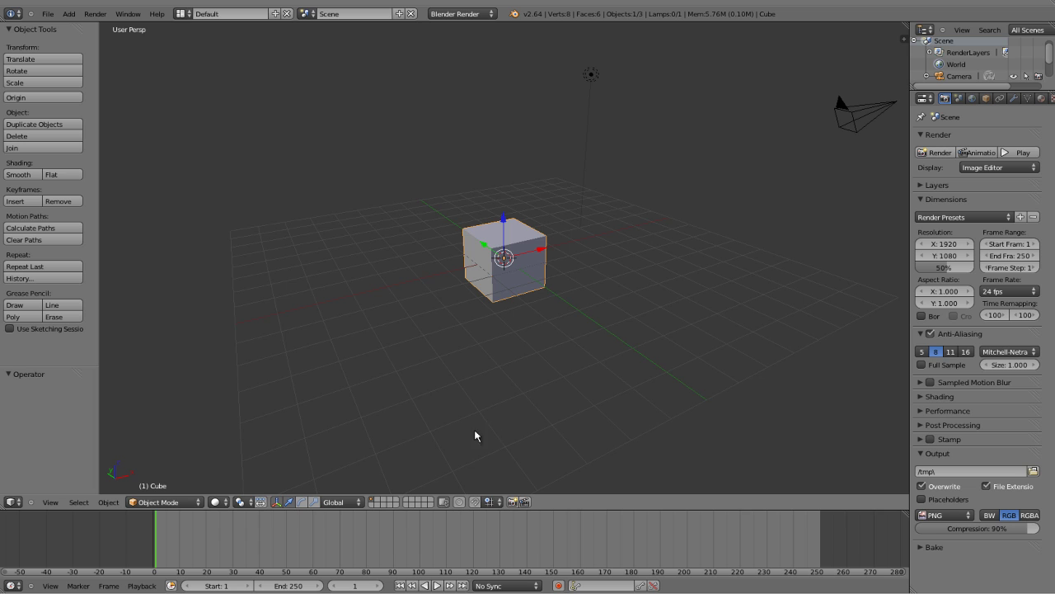
{"action": "middle_click_drag", "start_coordinate": [348, 331], "coordinate": [461, 343]}
{"action": "middle_click_drag", "start_coordinate": [390, 290], "coordinate": [514, 285]}
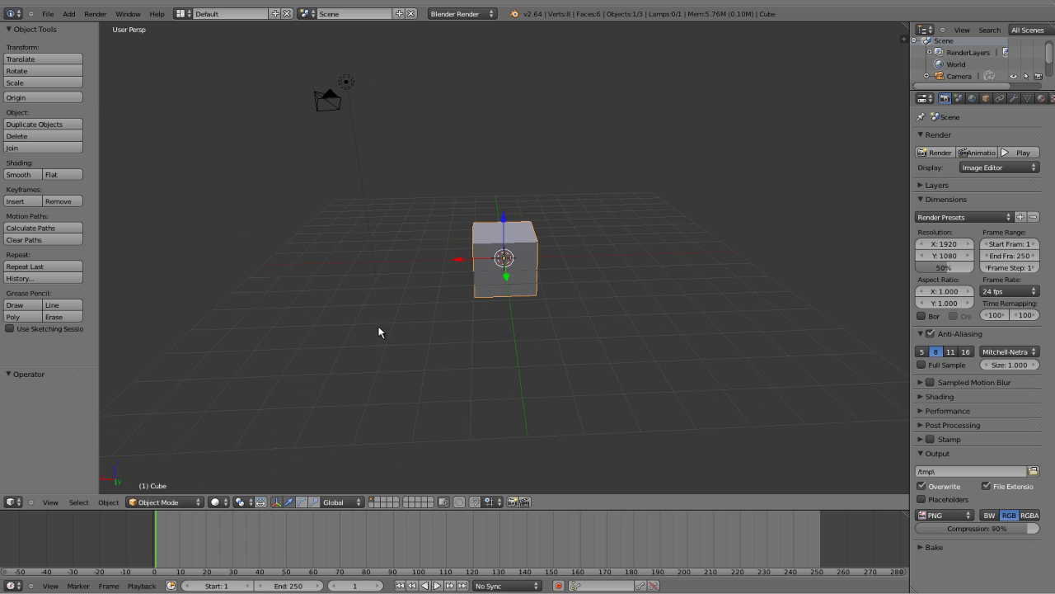
{"action": "middle_click_drag", "start_coordinate": [379, 332], "coordinate": [506, 257]}
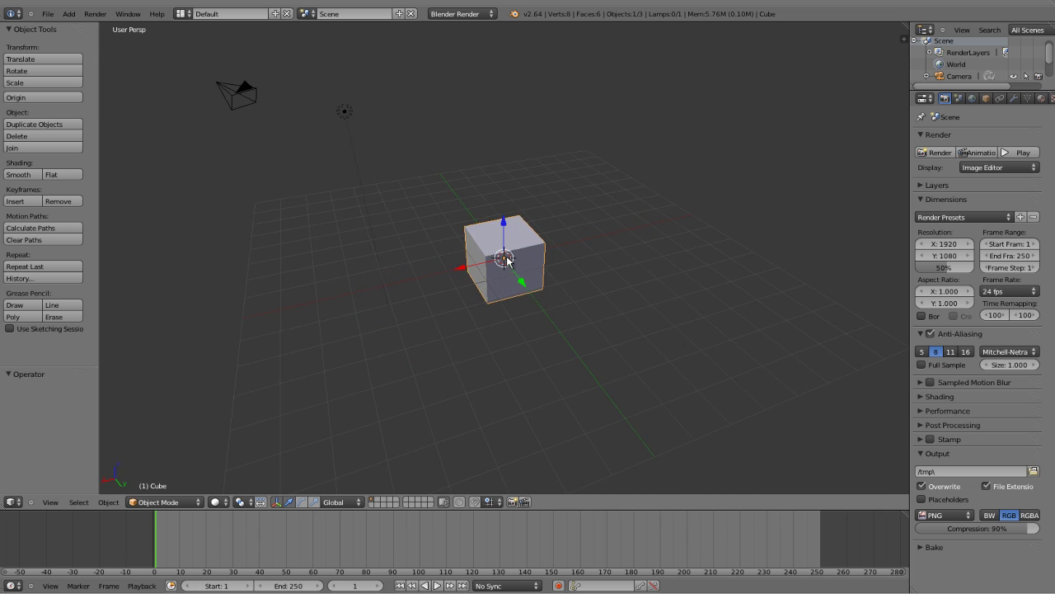
{"action": "scroll", "coordinate": [505, 258], "scroll_direction": "down", "scroll_amount": 1}
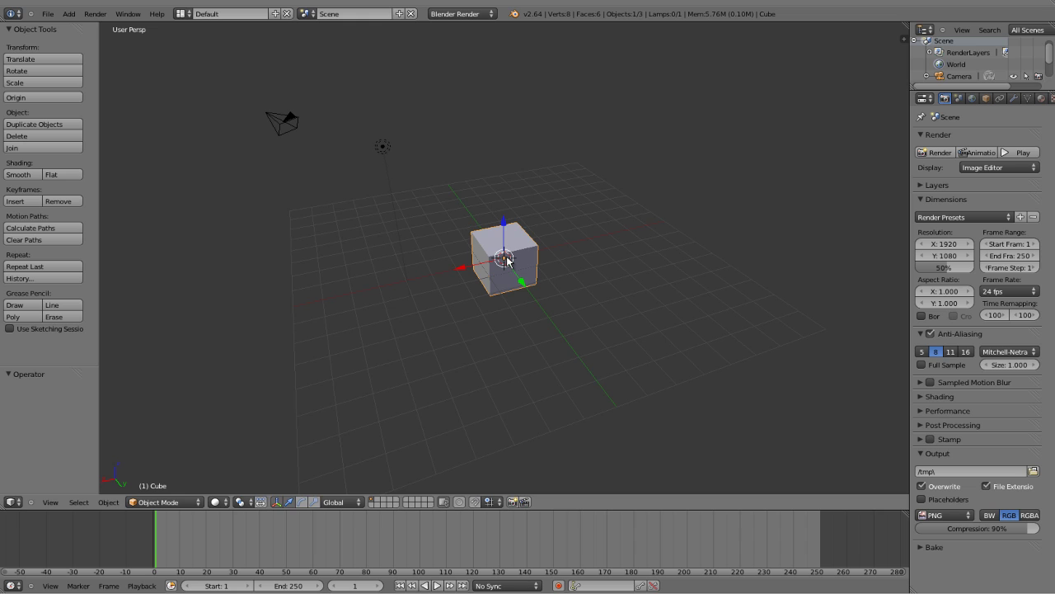
- Enlarge the cube about 1.3 times, then stretch it into a long bar along X
{"action": "key", "text": "s"}
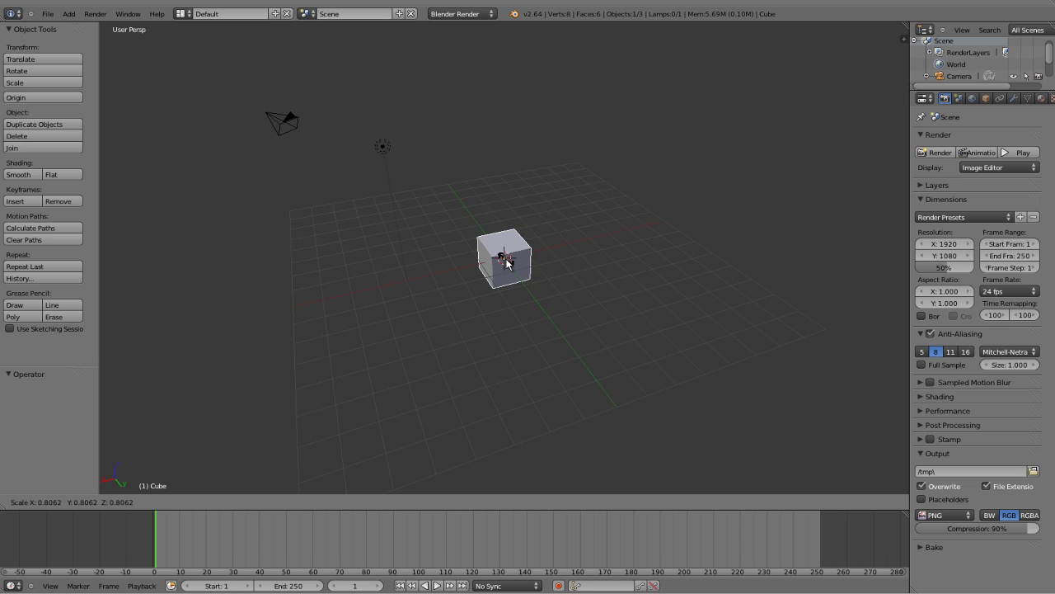
{"action": "left_click", "coordinate": [507, 263]}
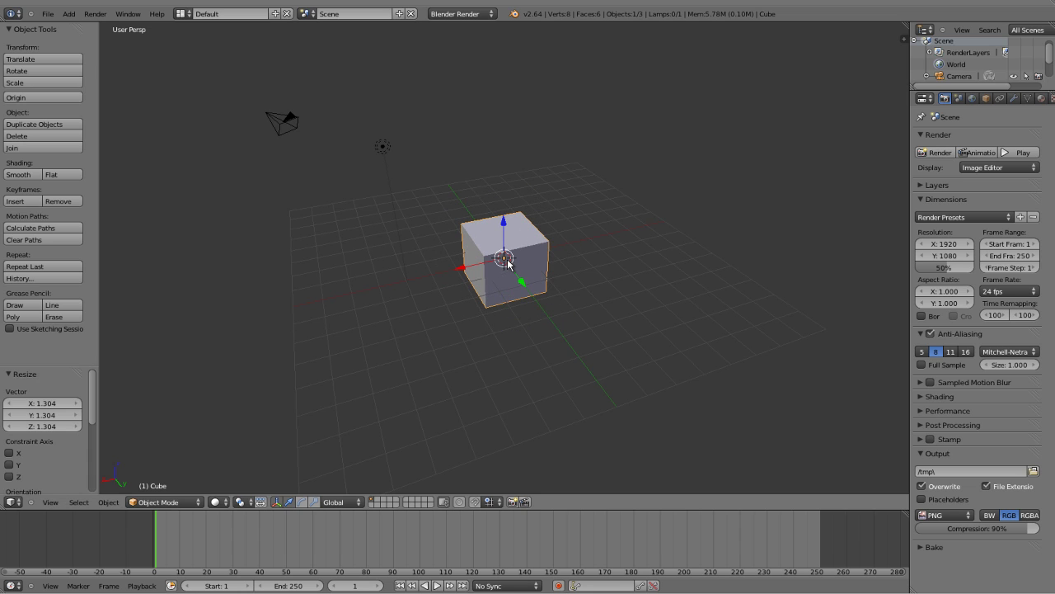
{"action": "key", "text": "s"}
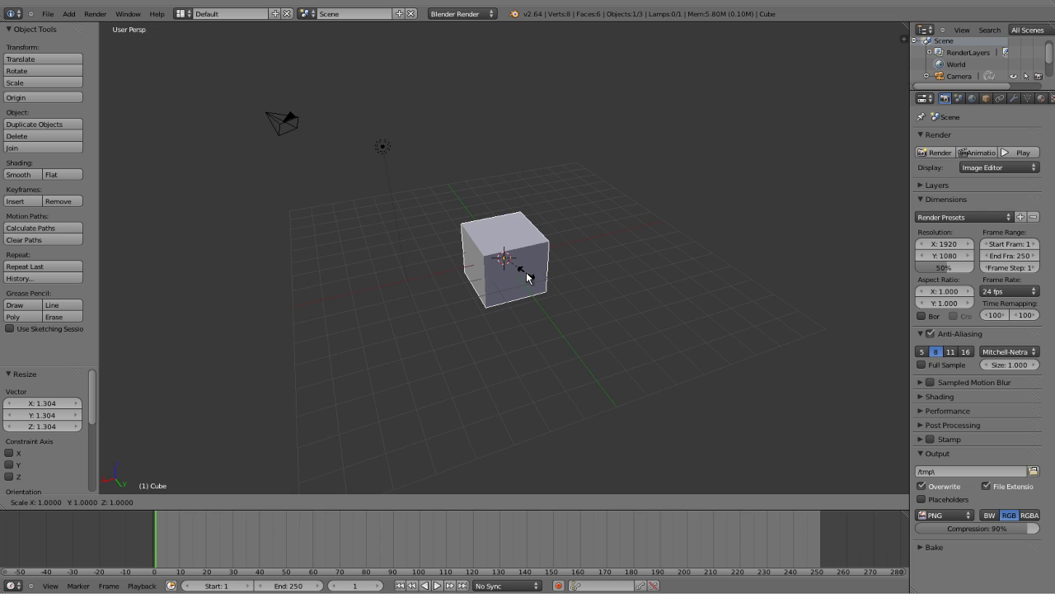
{"action": "key", "text": "x"}
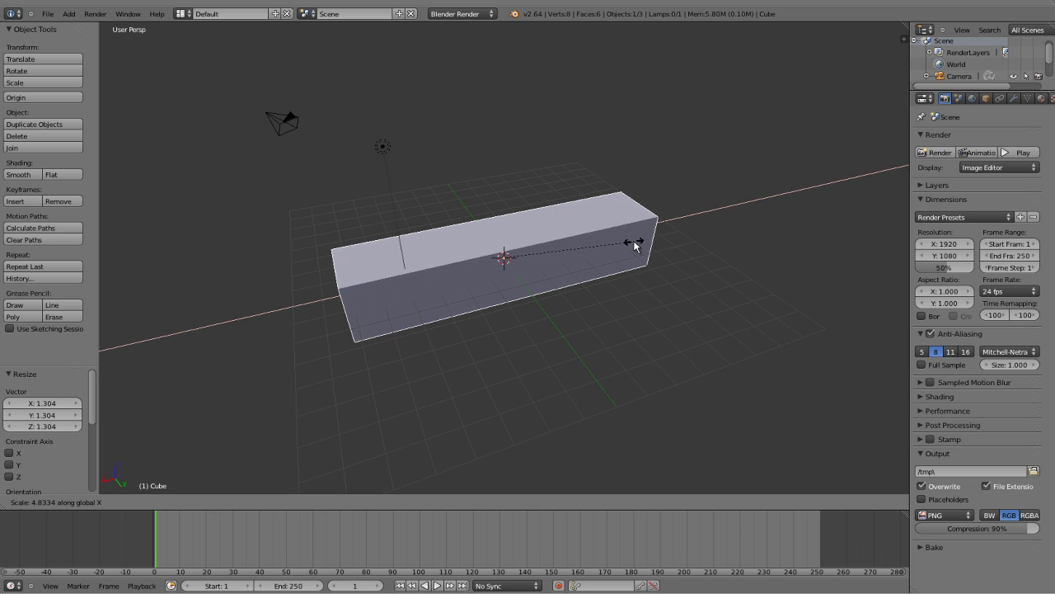
{"action": "left_click", "coordinate": [668, 232]}
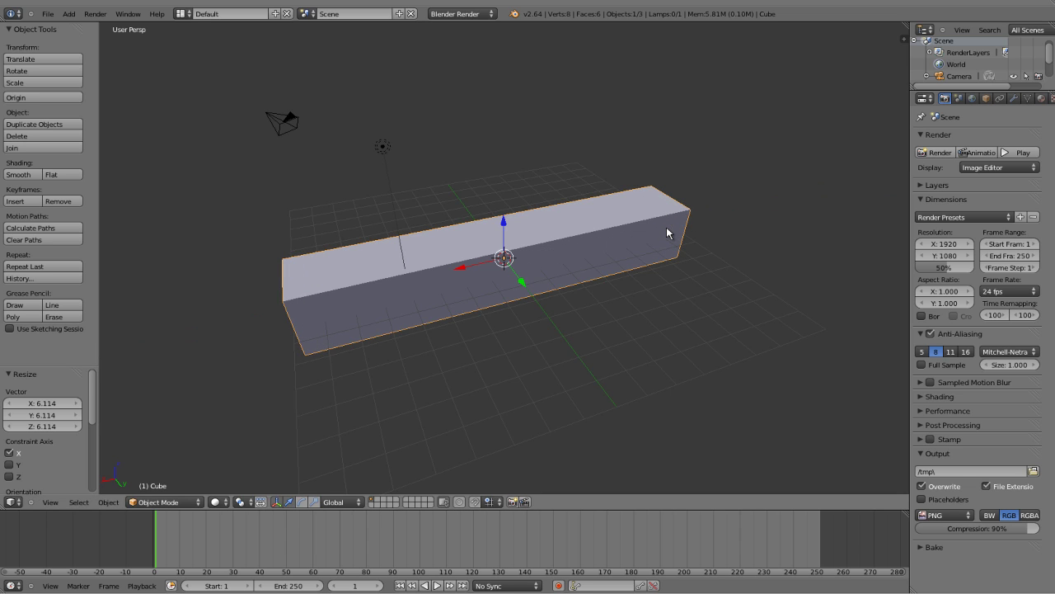
- Widen the bar along Y and flatten it along Z to 0.457 into a thin slab
{"action": "key", "text": "s"}
{"action": "key", "text": "y"}
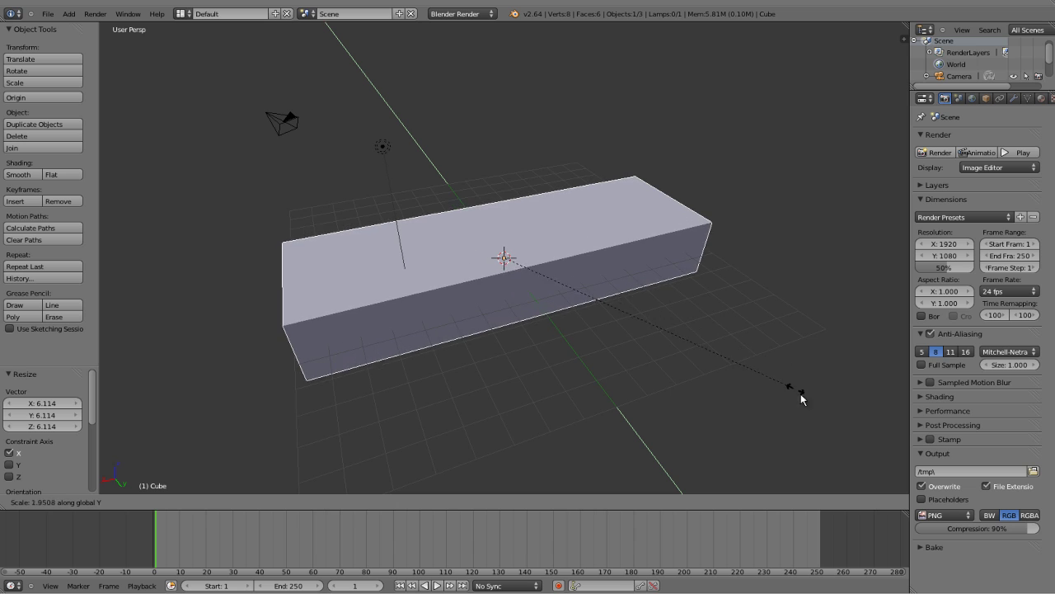
{"action": "left_click", "coordinate": [899, 472]}
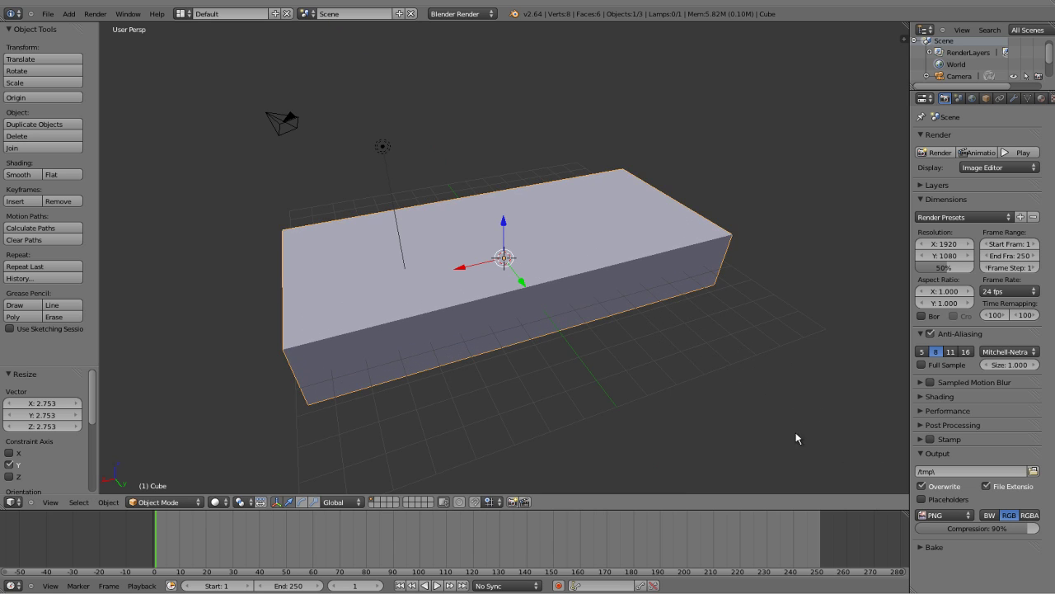
{"action": "scroll", "coordinate": [767, 424], "scroll_direction": "down", "scroll_amount": 1}
{"action": "key", "text": "s"}
{"action": "key", "text": "z"}
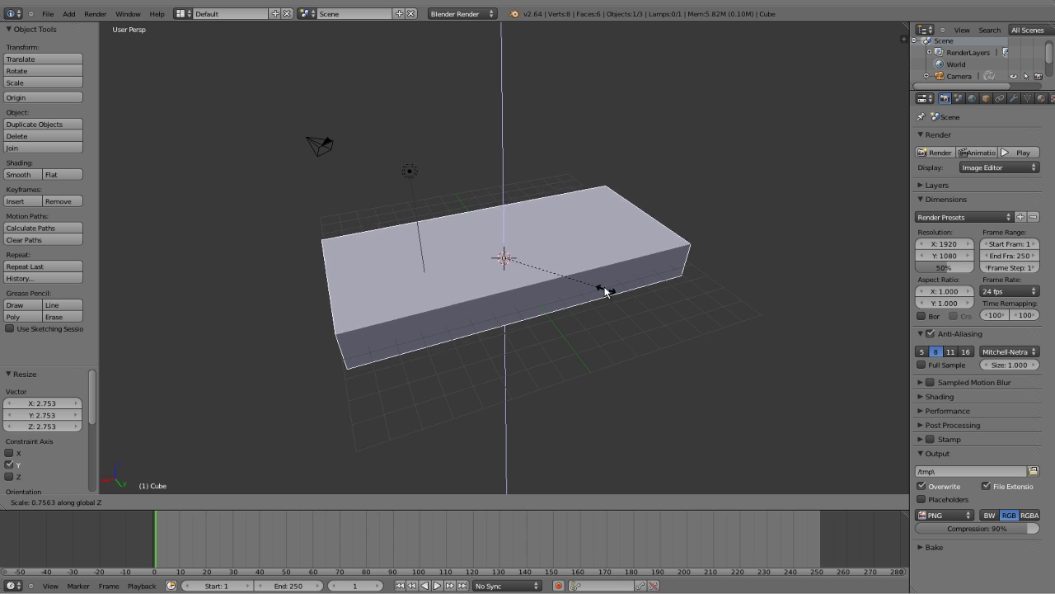
{"action": "left_click", "coordinate": [574, 264]}
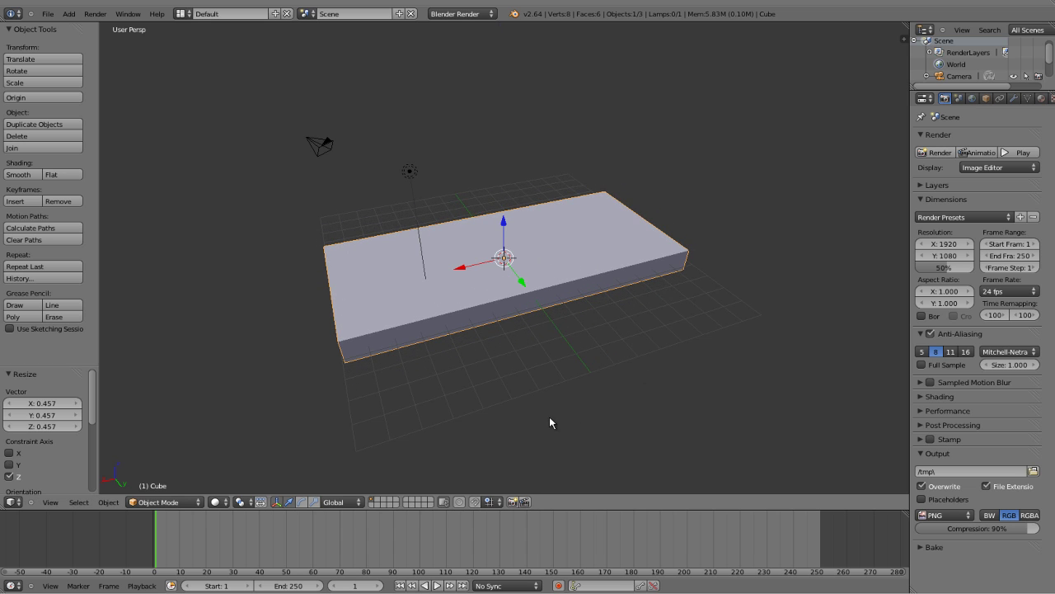
{"action": "middle_click_drag", "start_coordinate": [503, 360], "coordinate": [486, 375]}
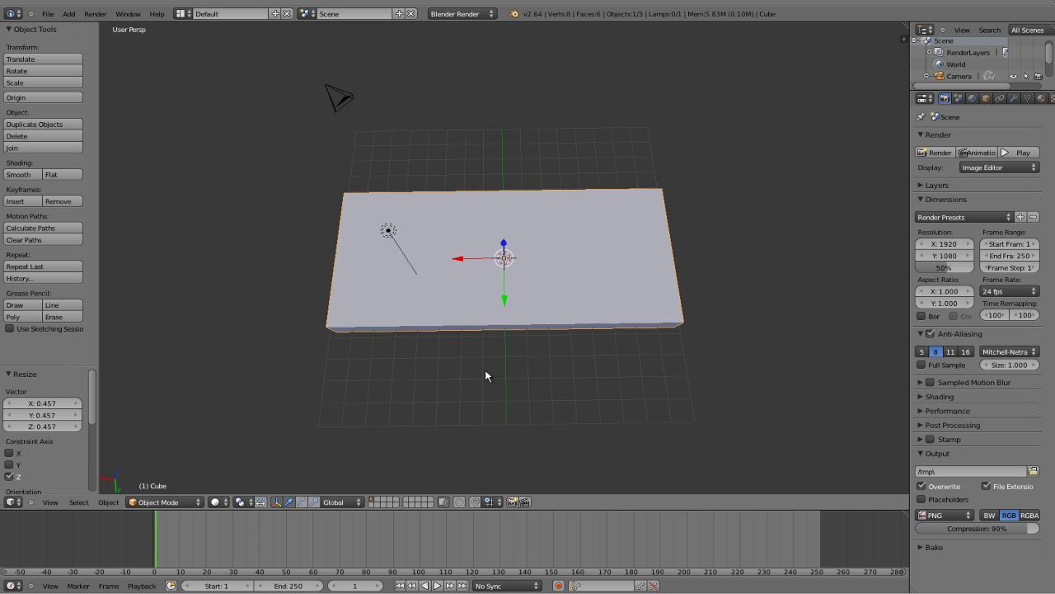
{"action": "mouse_move", "coordinate": [477, 323]}
{"action": "middle_mouse_down"}
{"action": "mouse_move", "coordinate": [511, 360]}
{"action": "mouse_move", "coordinate": [641, 267]}
{"action": "mouse_move", "coordinate": [614, 239]}
{"action": "mouse_move", "coordinate": [558, 268]}
{"action": "mouse_move", "coordinate": [507, 348]}
{"action": "mouse_move", "coordinate": [598, 318]}
{"action": "mouse_move", "coordinate": [559, 364]}
{"action": "mouse_move", "coordinate": [588, 302]}
{"action": "mouse_move", "coordinate": [520, 378]}
{"action": "mouse_move", "coordinate": [489, 328]}
{"action": "middle_mouse_up"}
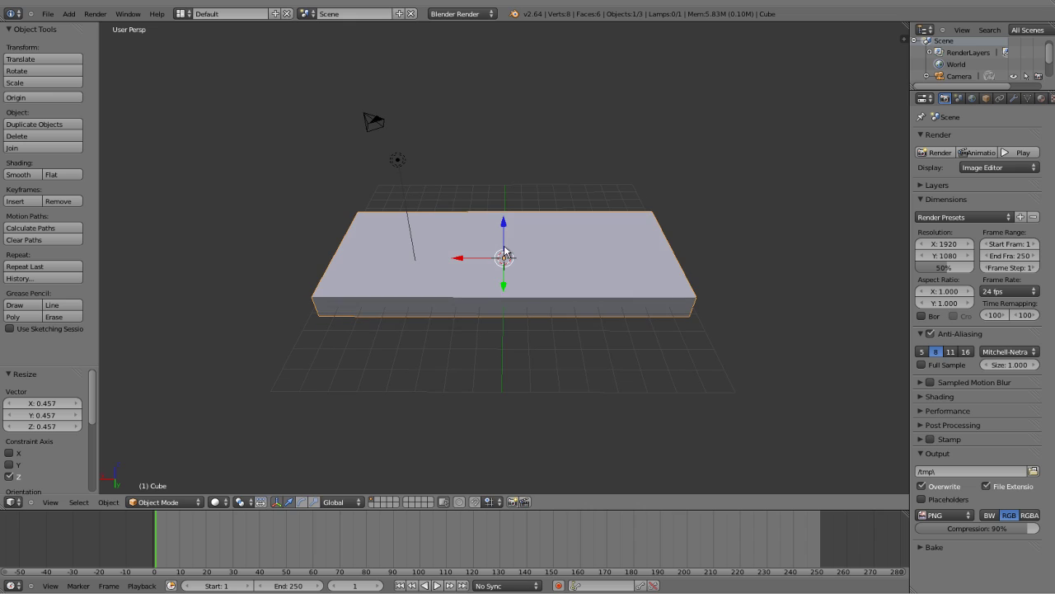
- Narrow the slab along X with a 0.412 scale
{"action": "key", "text": "s"}
{"action": "key", "text": "x"}
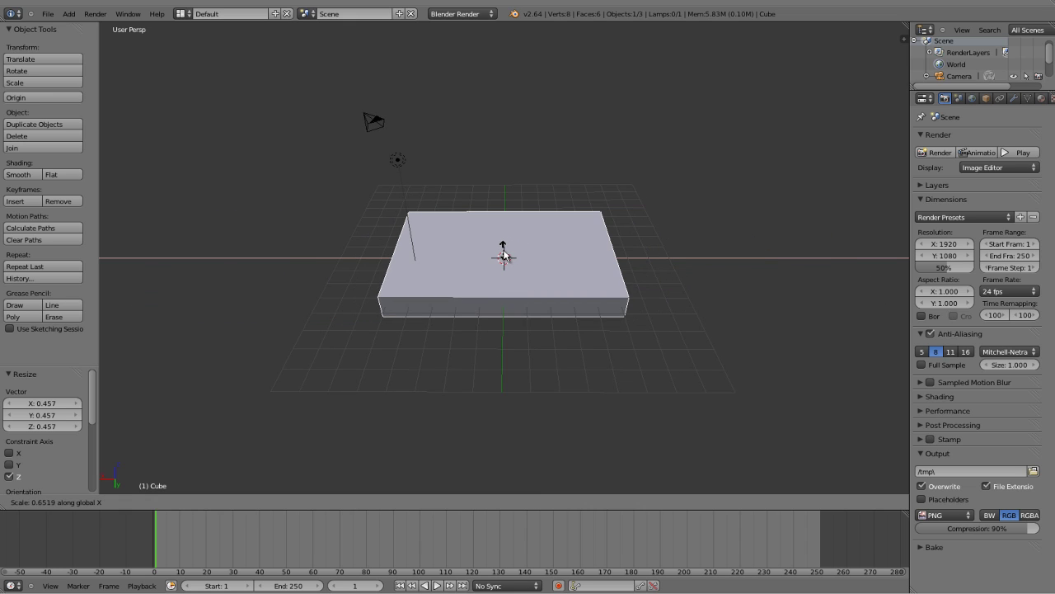
{"action": "left_click", "coordinate": [506, 257]}
{"action": "middle_click_drag", "start_coordinate": [553, 327], "coordinate": [508, 233]}
- Stretch the slab along Z by 5.904 into a cube and check its shape from several angles
{"action": "key", "text": "s"}
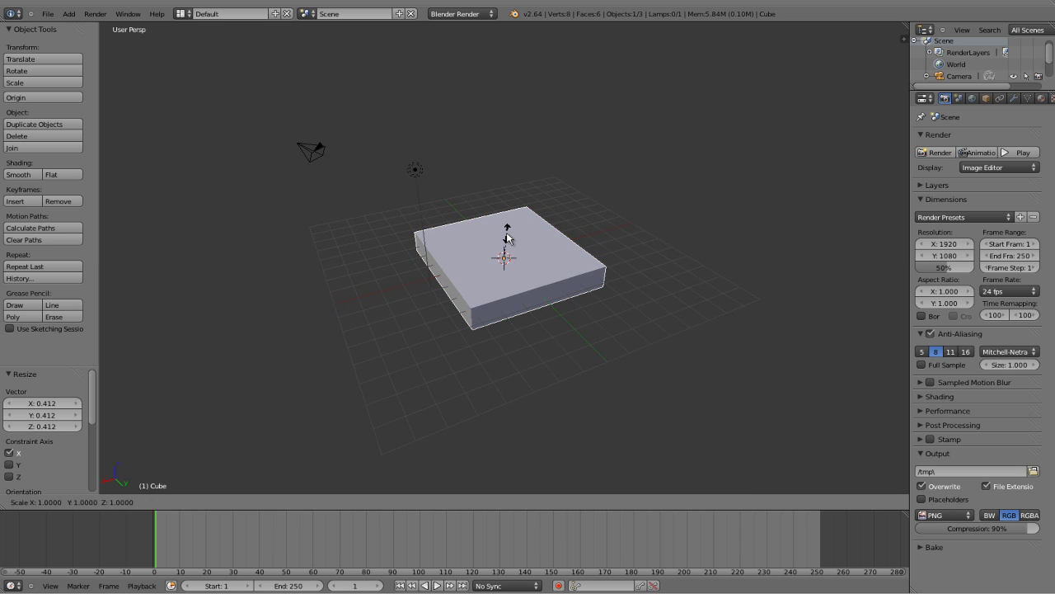
{"action": "key", "text": "z"}
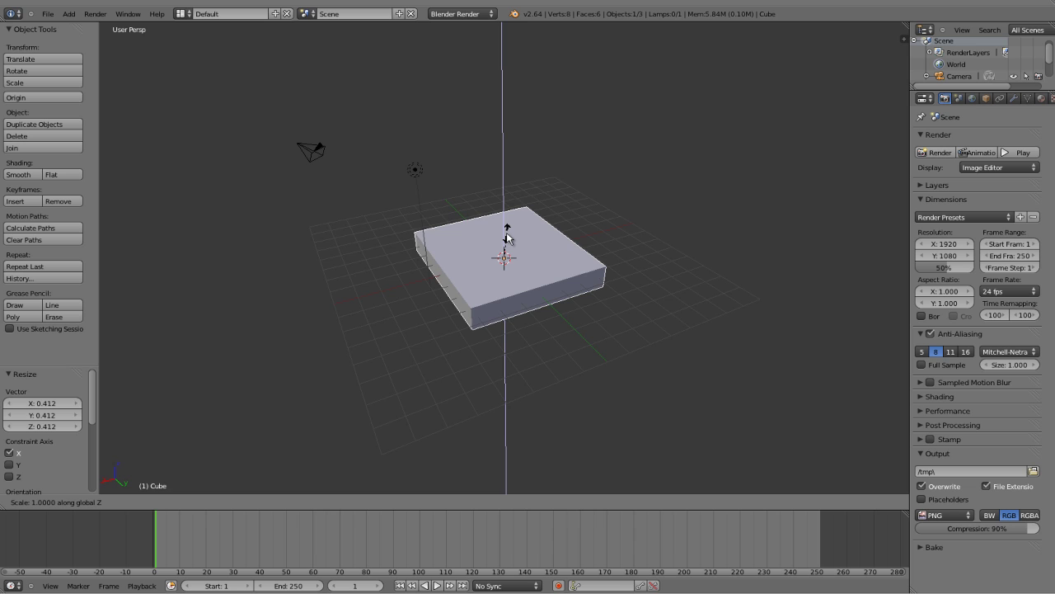
{"action": "left_click", "coordinate": [509, 110]}
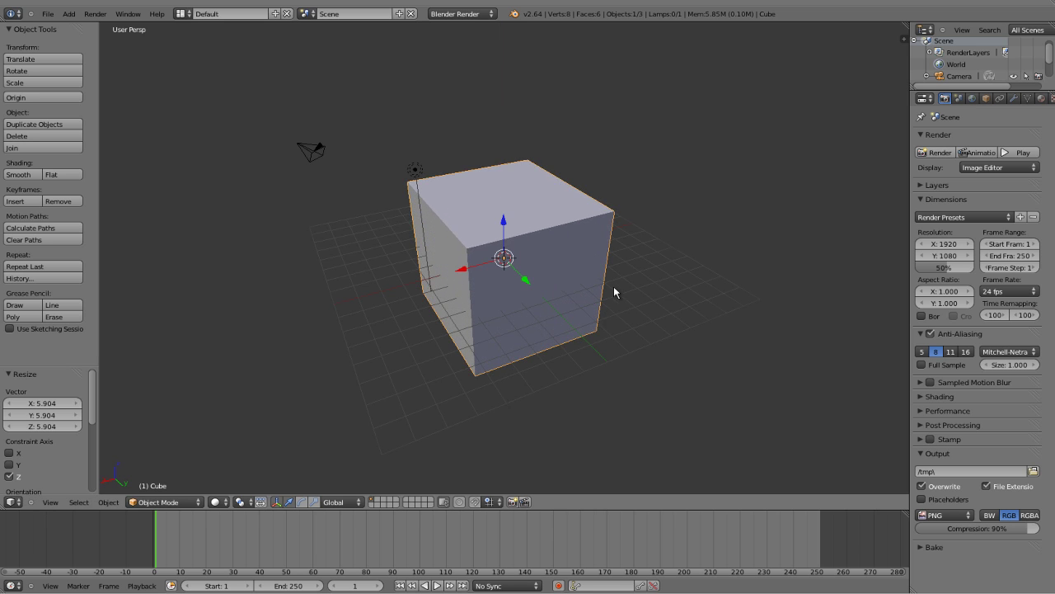
{"action": "middle_click_drag", "start_coordinate": [615, 293], "coordinate": [546, 265]}
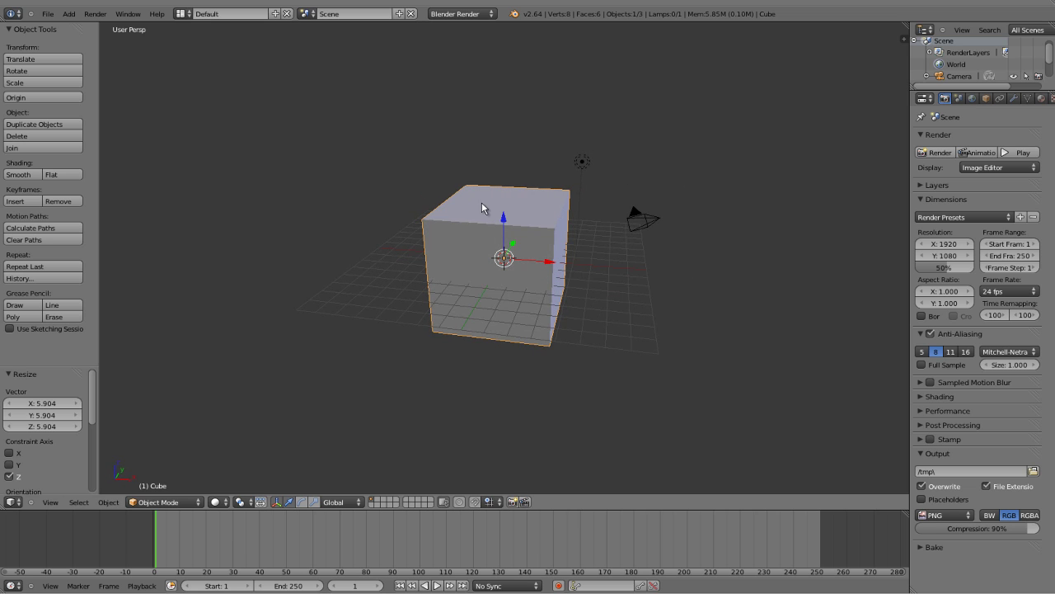
{"action": "middle_click_drag", "start_coordinate": [417, 225], "coordinate": [572, 245]}
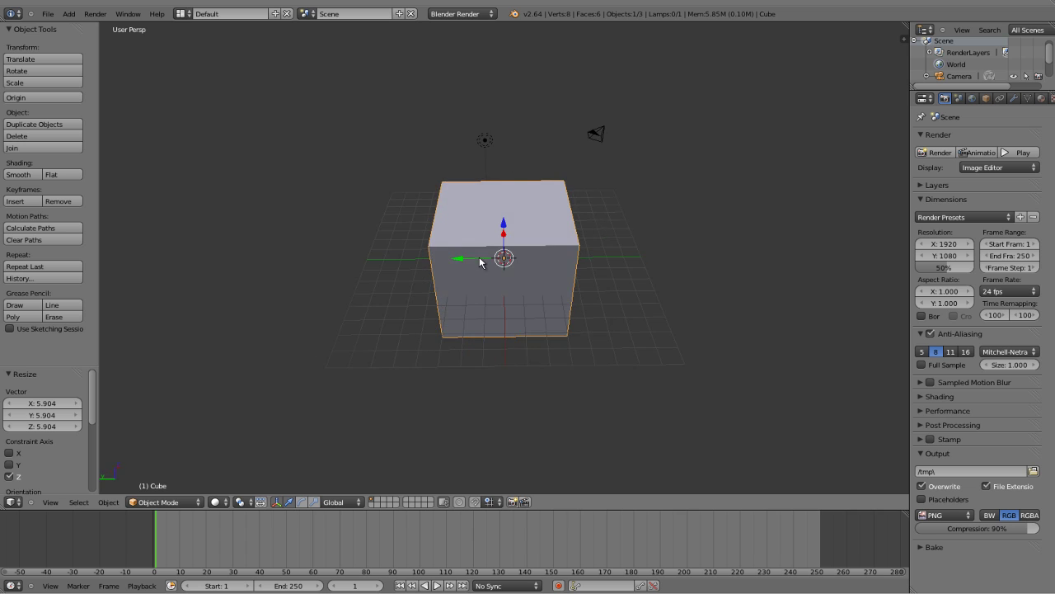
{"action": "middle_click_drag", "start_coordinate": [480, 262], "coordinate": [501, 277]}
{"action": "mouse_move", "coordinate": [434, 282]}
{"action": "middle_mouse_down"}
{"action": "mouse_move", "coordinate": [554, 234]}
{"action": "mouse_move", "coordinate": [484, 273]}
{"action": "mouse_move", "coordinate": [488, 332]}
{"action": "mouse_move", "coordinate": [553, 266]}
{"action": "mouse_move", "coordinate": [619, 275]}
{"action": "mouse_move", "coordinate": [447, 285]}
{"action": "middle_mouse_up"}
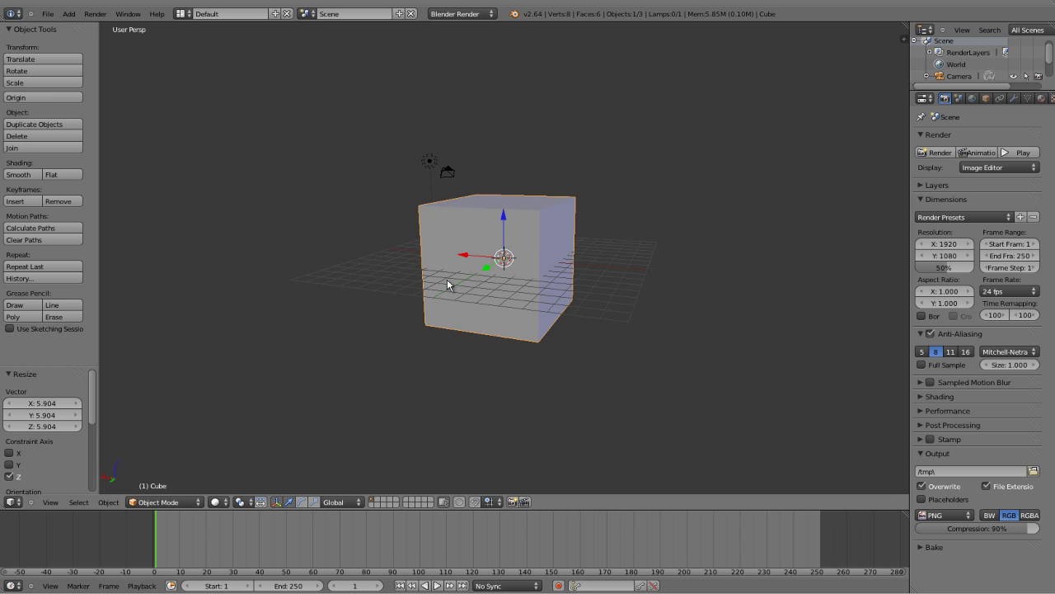
- Put the cube into Edit Mode and deselect all of its geometry
{"action": "left_click", "coordinate": [169, 504]}
{"action": "left_click", "coordinate": [159, 480]}
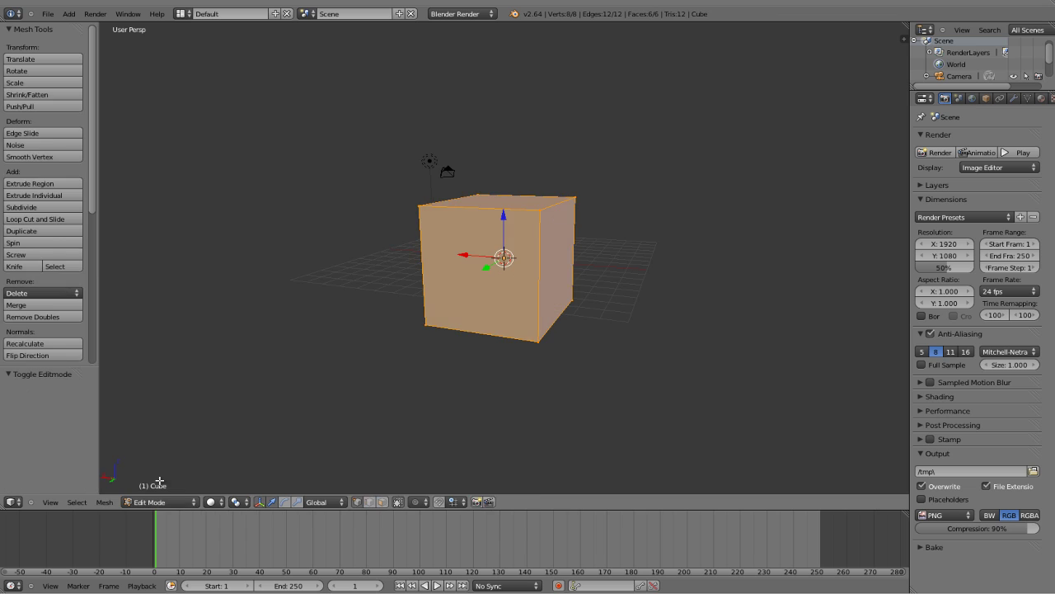
{"action": "key", "text": "Tab"}
{"action": "key", "text": "Tab"}
{"action": "middle_click_drag", "start_coordinate": [427, 349], "coordinate": [497, 352]}
{"action": "scroll", "coordinate": [550, 287], "scroll_direction": "up", "scroll_amount": 2}
{"action": "middle_click_drag", "start_coordinate": [450, 307], "coordinate": [533, 251]}
{"action": "key", "text": "a"}
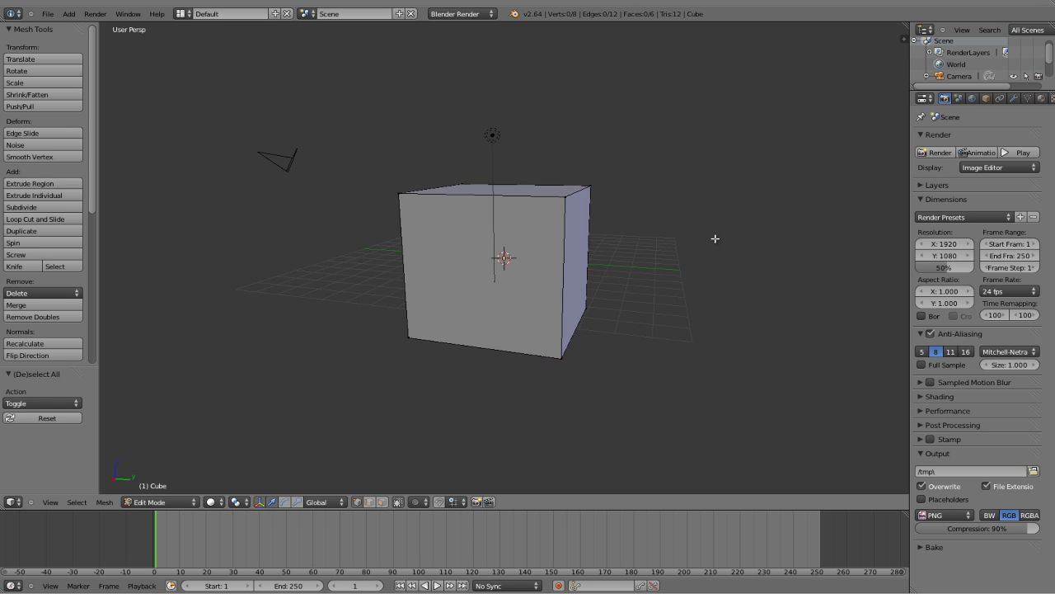
{"action": "middle_click_drag", "start_coordinate": [715, 239], "coordinate": [642, 253]}
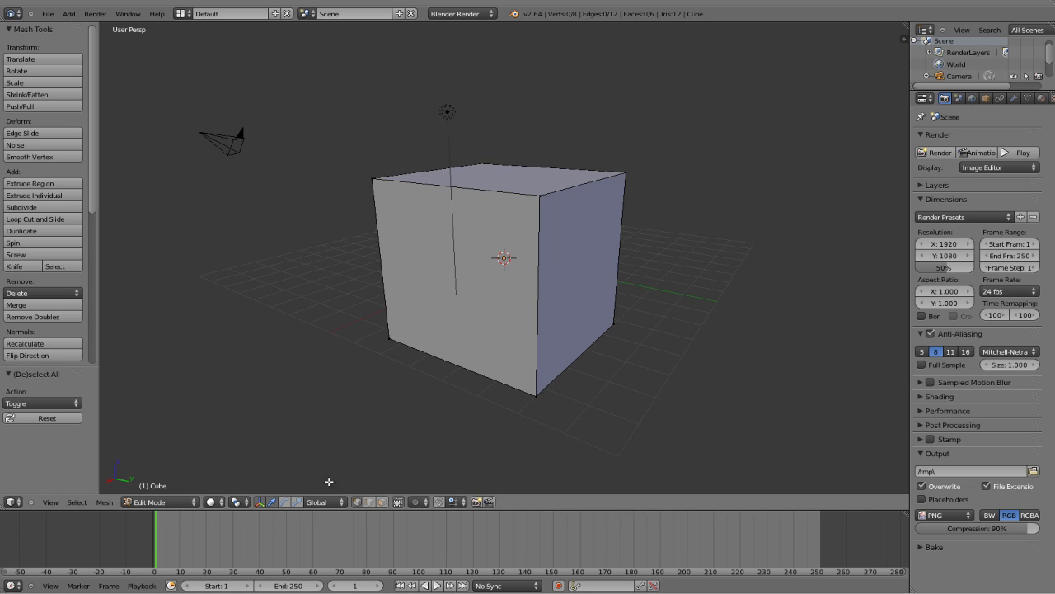
- Switch to edge select and select three vertical edges of the cube
{"action": "left_click", "coordinate": [369, 505]}
{"action": "middle_click_drag", "start_coordinate": [345, 339], "coordinate": [468, 251]}
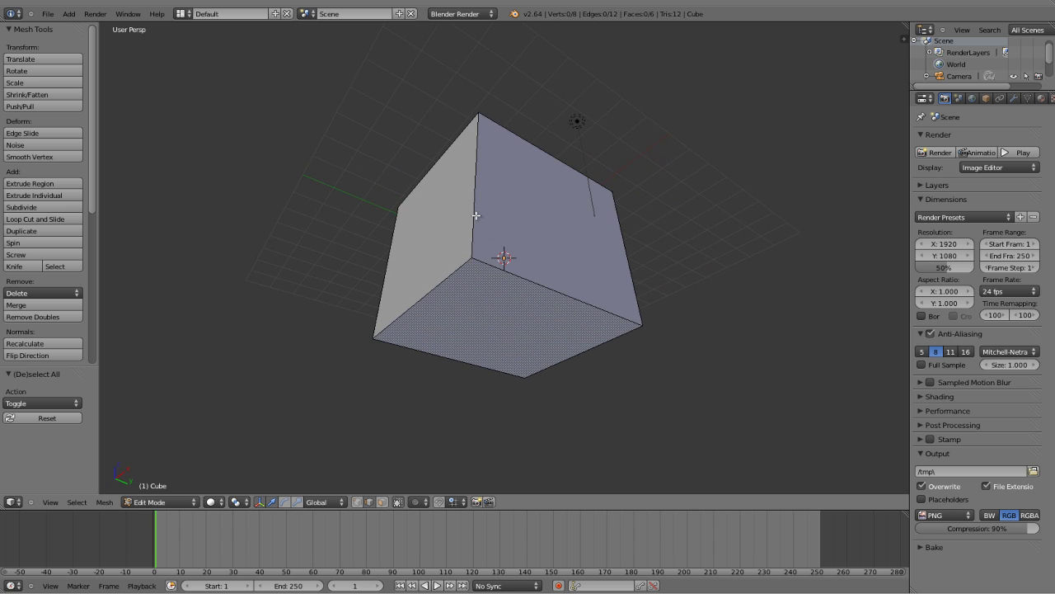
{"action": "right_click", "coordinate": [474, 216]}
{"action": "middle_click_drag", "start_coordinate": [664, 280], "coordinate": [508, 304]}
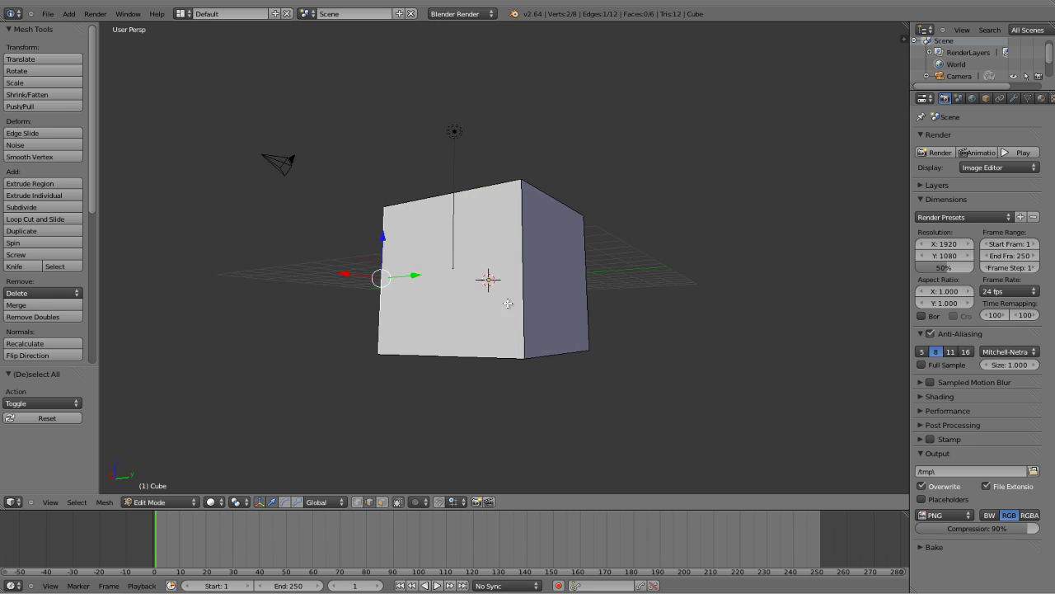
{"action": "right_click", "coordinate": [524, 286], "text": "shift"}
{"action": "middle_click_drag", "start_coordinate": [623, 269], "coordinate": [630, 300]}
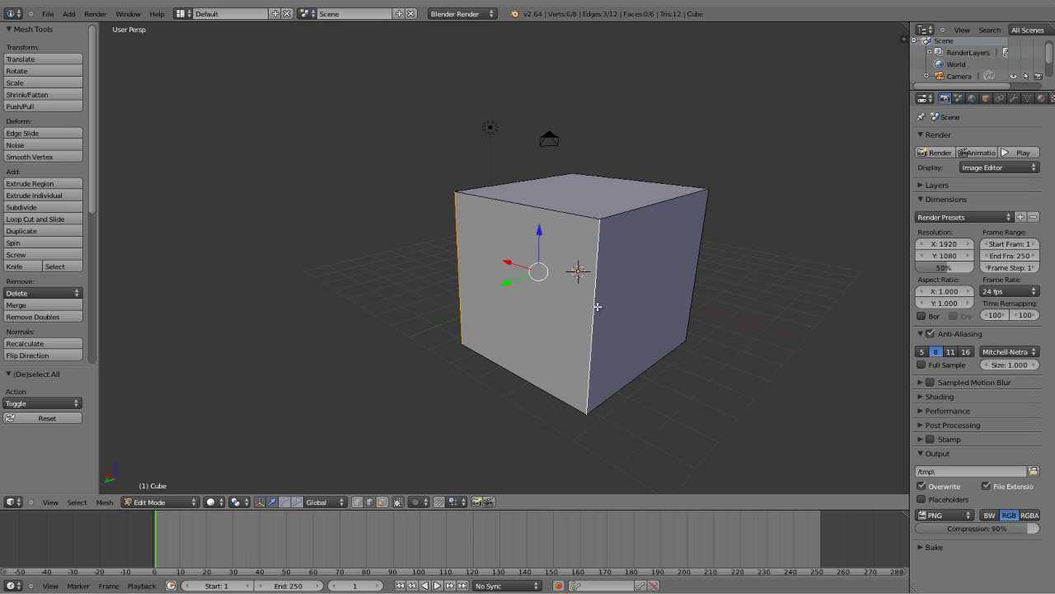
{"action": "middle_click_drag", "start_coordinate": [597, 307], "coordinate": [521, 281]}
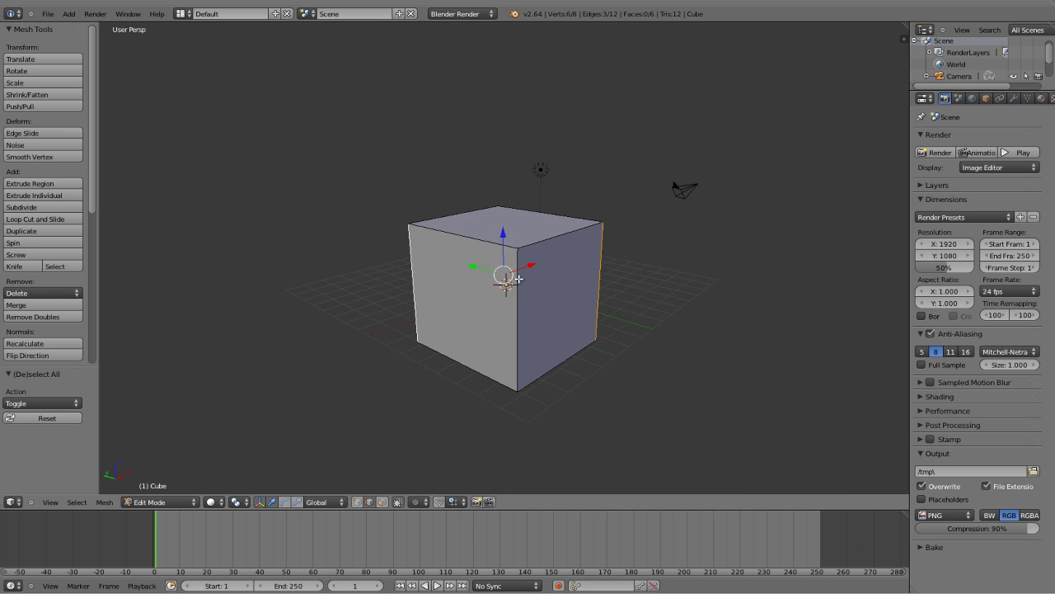
{"action": "right_click", "coordinate": [518, 279], "text": "shift"}
- Add the top front edge and another cube edge to the seam selection
{"action": "middle_click_drag", "start_coordinate": [602, 293], "coordinate": [474, 227]}
{"action": "right_click", "coordinate": [487, 260], "text": "shift"}
{"action": "scroll", "coordinate": [524, 254], "scroll_direction": "down", "scroll_amount": 3}
{"action": "right_click", "coordinate": [474, 227], "text": "shift"}
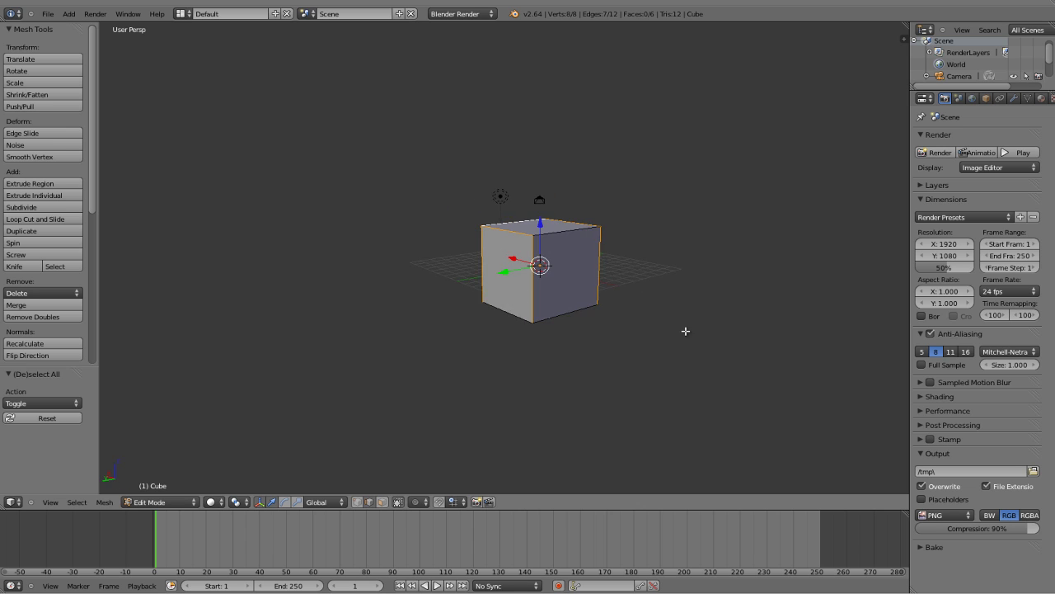
{"action": "middle_click_drag", "start_coordinate": [586, 275], "coordinate": [583, 389]}
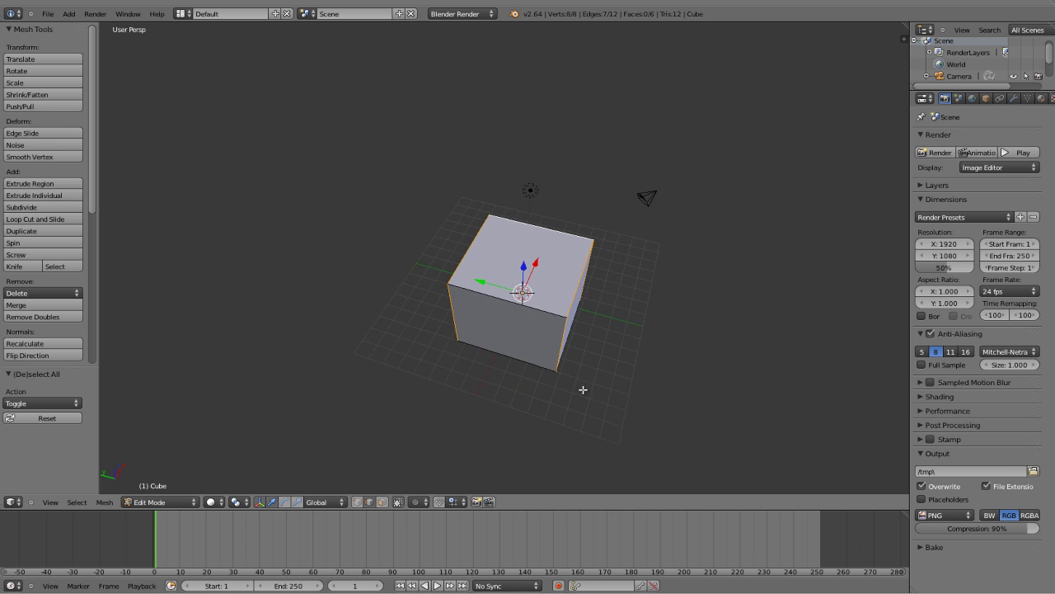
{"action": "middle_click_drag", "start_coordinate": [483, 352], "coordinate": [505, 340]}
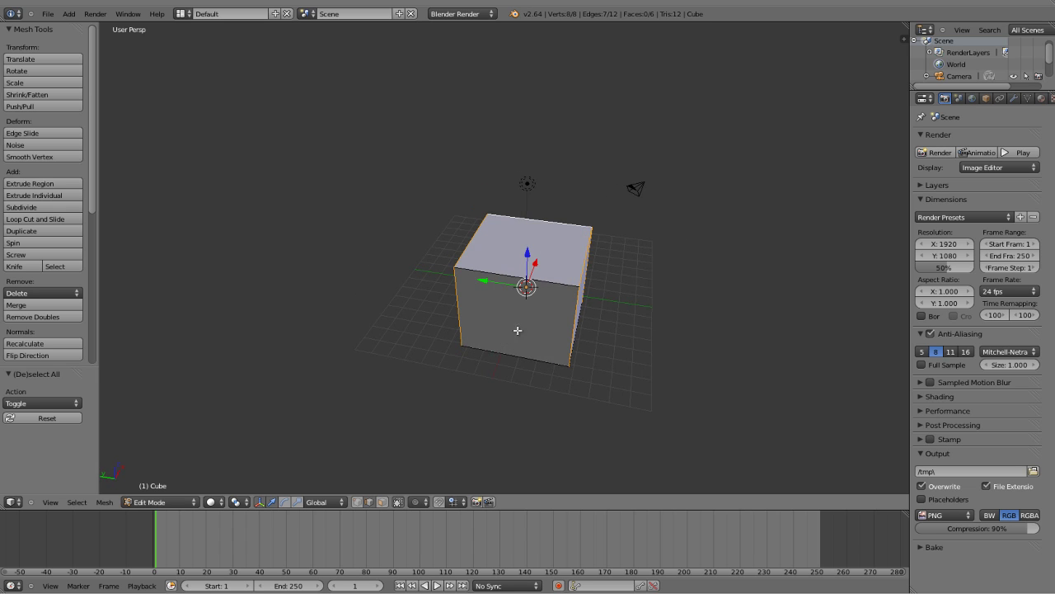
{"action": "scroll", "coordinate": [518, 329], "scroll_direction": "up", "scroll_amount": 3}
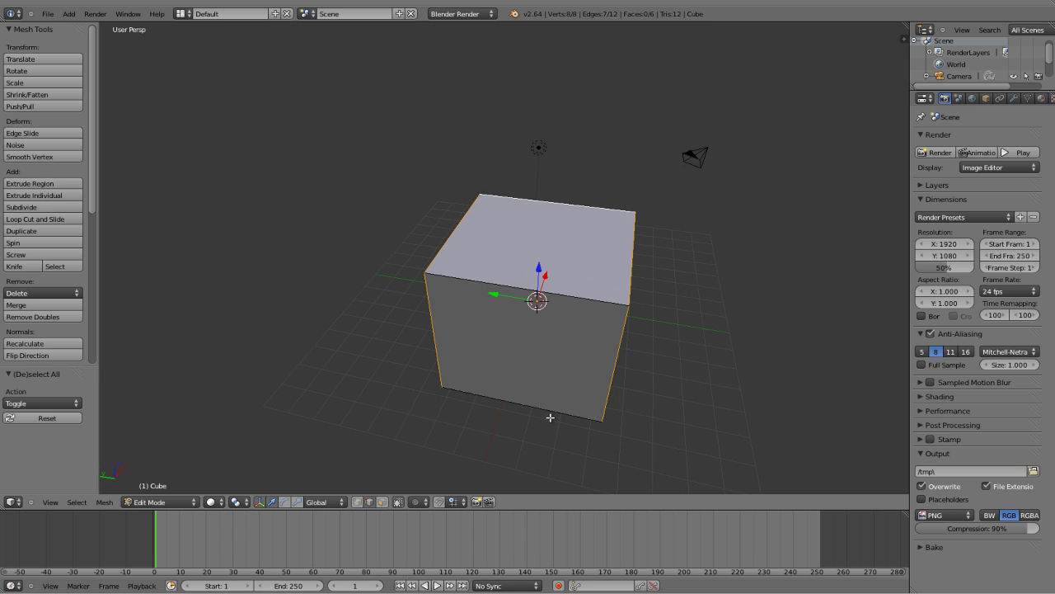
{"action": "middle_click_drag", "start_coordinate": [562, 350], "coordinate": [619, 352]}
{"action": "scroll", "coordinate": [702, 344], "scroll_direction": "up", "scroll_amount": 2}
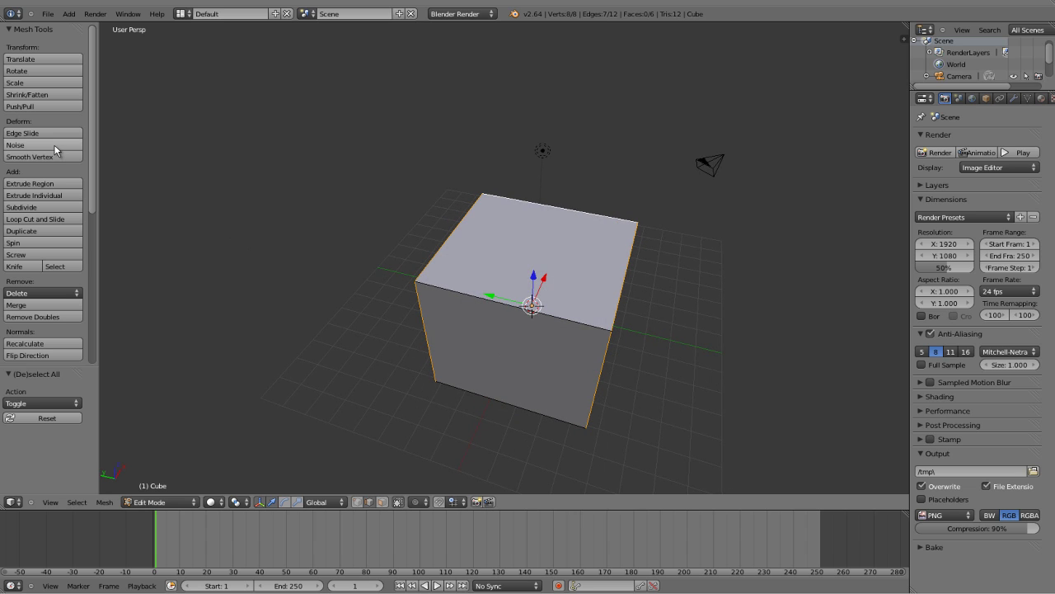
- Apply Mark Seam to the selected edges, deselect all, and orbit to inspect the red seams
{"action": "mouse_move", "coordinate": [95, 169]}
{"action": "left_mouse_down"}
{"action": "mouse_move", "coordinate": [91, 226]}
{"action": "mouse_move", "coordinate": [75, 243]}
{"action": "left_mouse_up"}
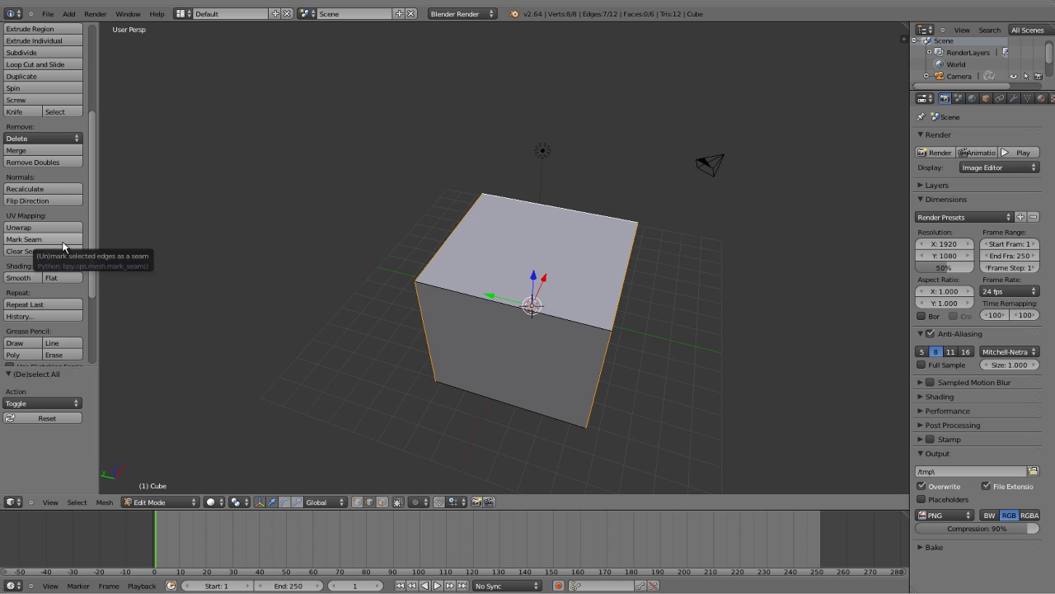
{"action": "left_click", "coordinate": [63, 239]}
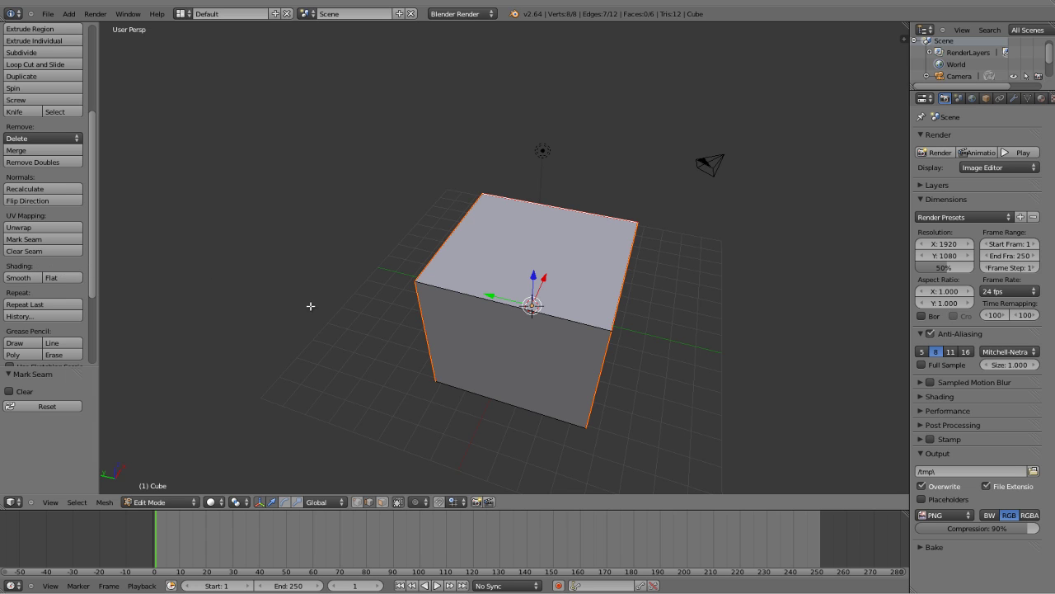
{"action": "key", "text": "a"}
{"action": "middle_click_drag", "start_coordinate": [445, 363], "coordinate": [481, 375]}
{"action": "scroll", "coordinate": [613, 344], "scroll_direction": "up", "scroll_amount": 1}
{"action": "middle_click_drag", "start_coordinate": [425, 415], "coordinate": [568, 393]}
{"action": "middle_click_drag", "start_coordinate": [665, 384], "coordinate": [587, 326]}
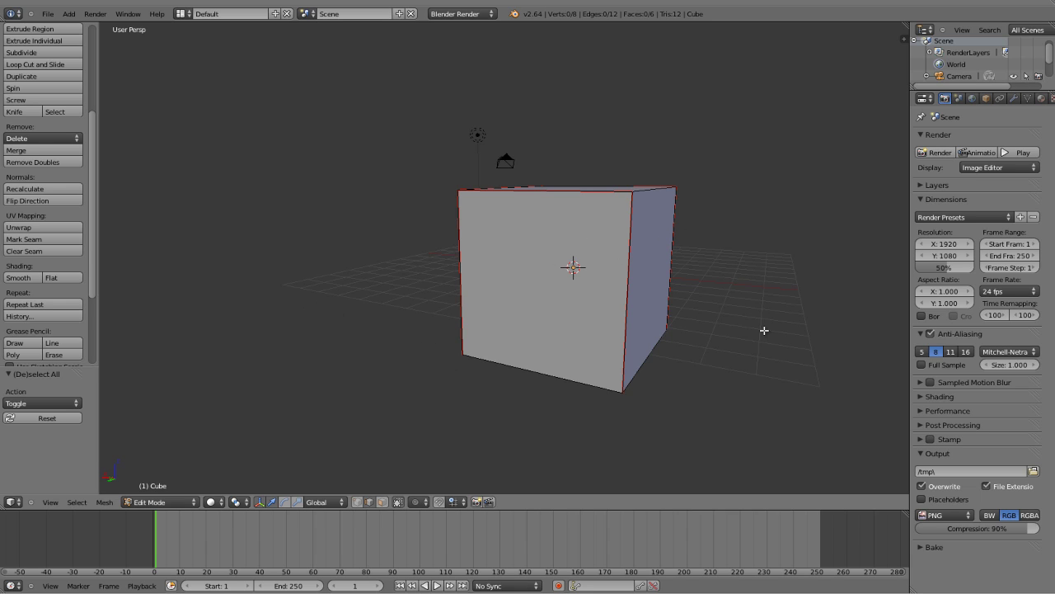
{"action": "middle_click_drag", "start_coordinate": [752, 307], "coordinate": [690, 329]}
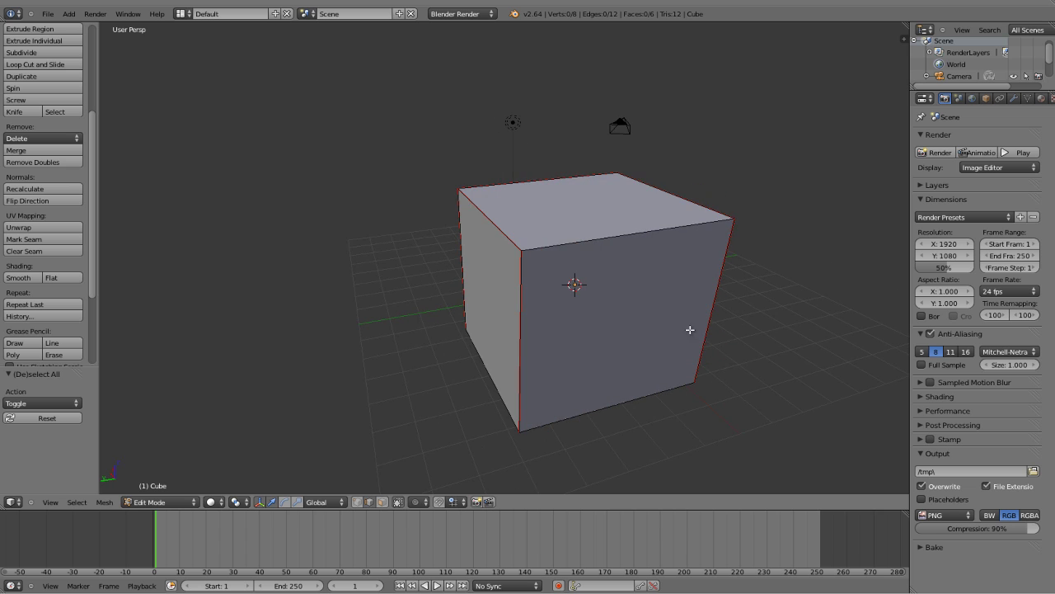
{"action": "middle_click_drag", "start_coordinate": [807, 279], "coordinate": [554, 340]}
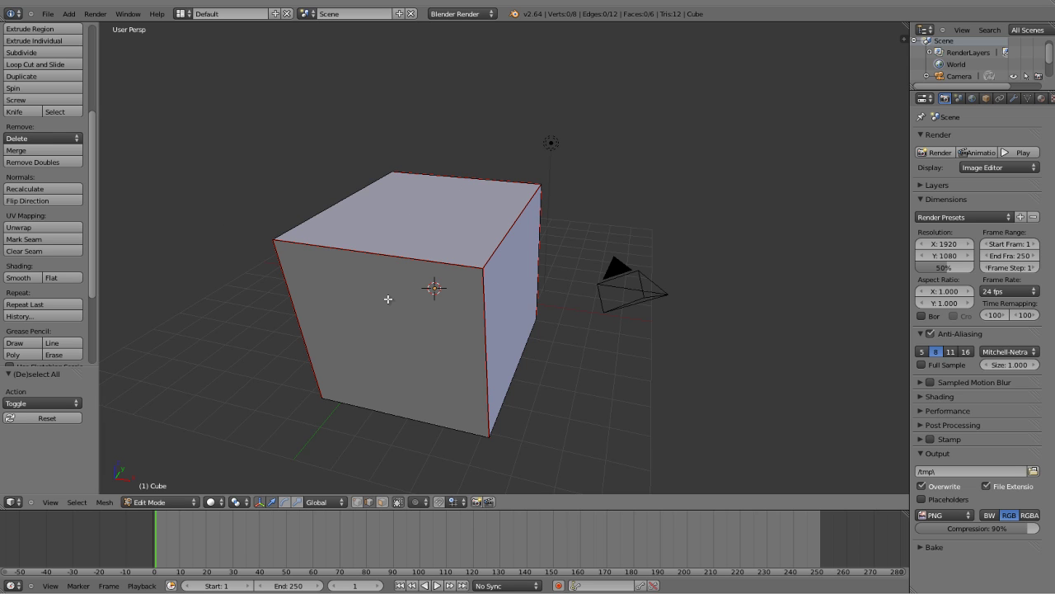
{"action": "middle_click_drag", "start_coordinate": [388, 299], "coordinate": [618, 278]}
{"action": "middle_click_drag", "start_coordinate": [783, 300], "coordinate": [700, 377]}
{"action": "scroll", "coordinate": [594, 324], "scroll_direction": "down", "scroll_amount": 1}
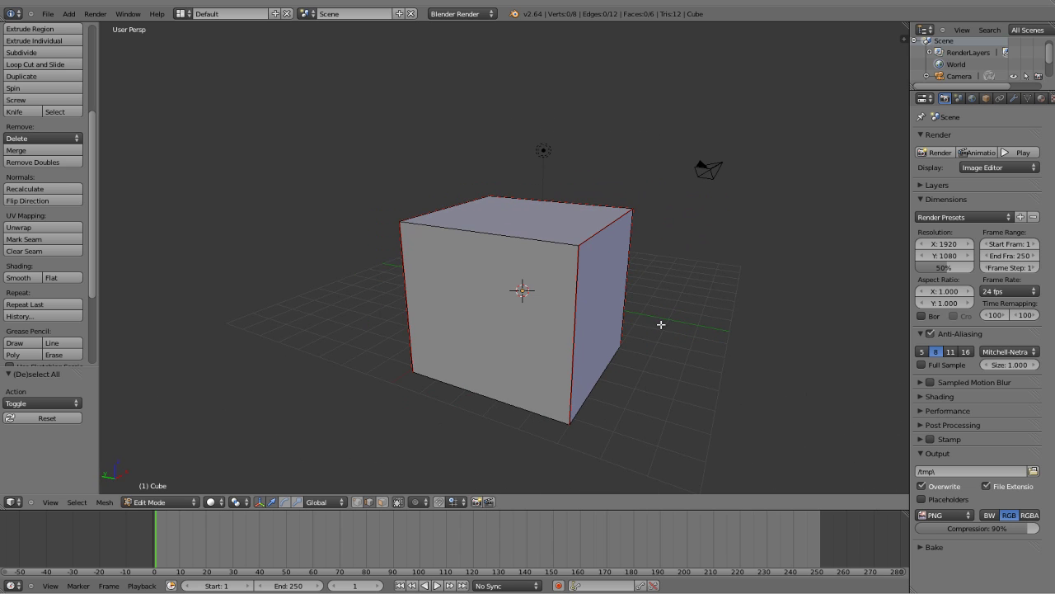
{"action": "middle_click_drag", "start_coordinate": [661, 324], "coordinate": [693, 338]}
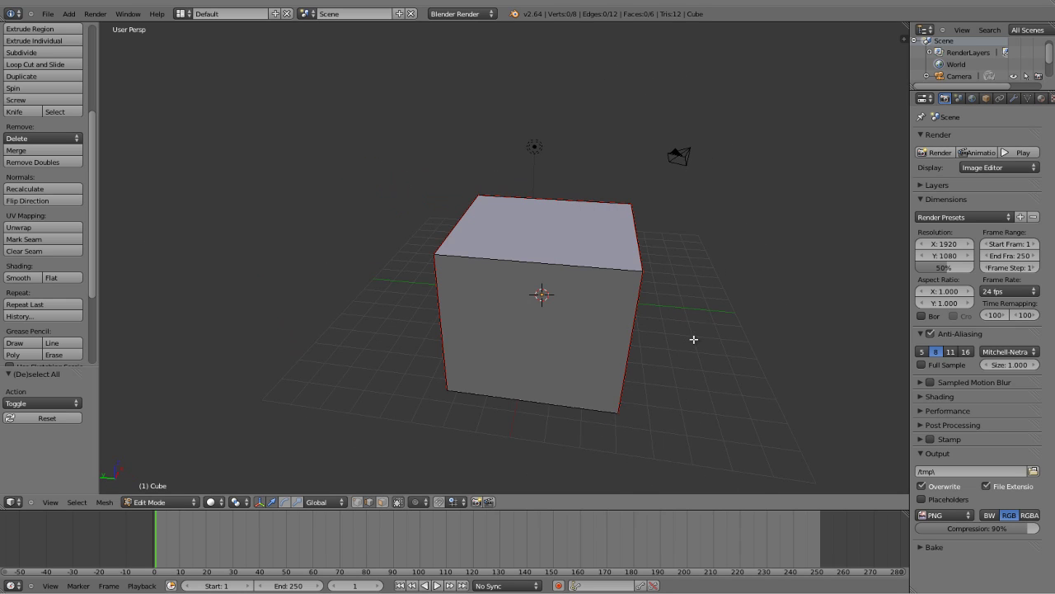
- Select all geometry, split the 3D view in two, and make the second half a UV/Image Editor
{"action": "key", "text": "a"}
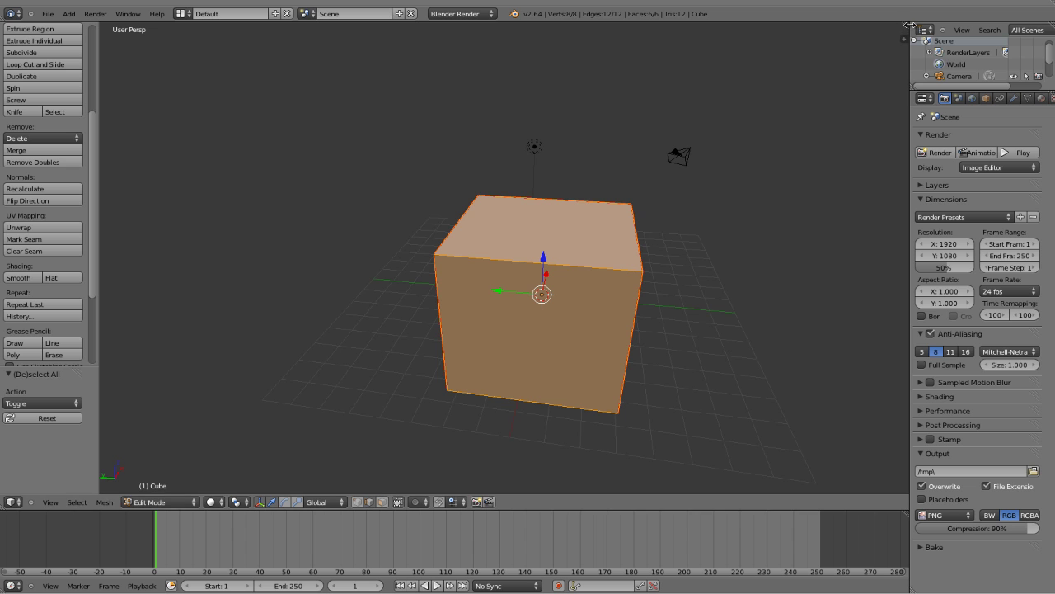
{"action": "left_click_drag", "start_coordinate": [908, 26], "coordinate": [479, 57]}
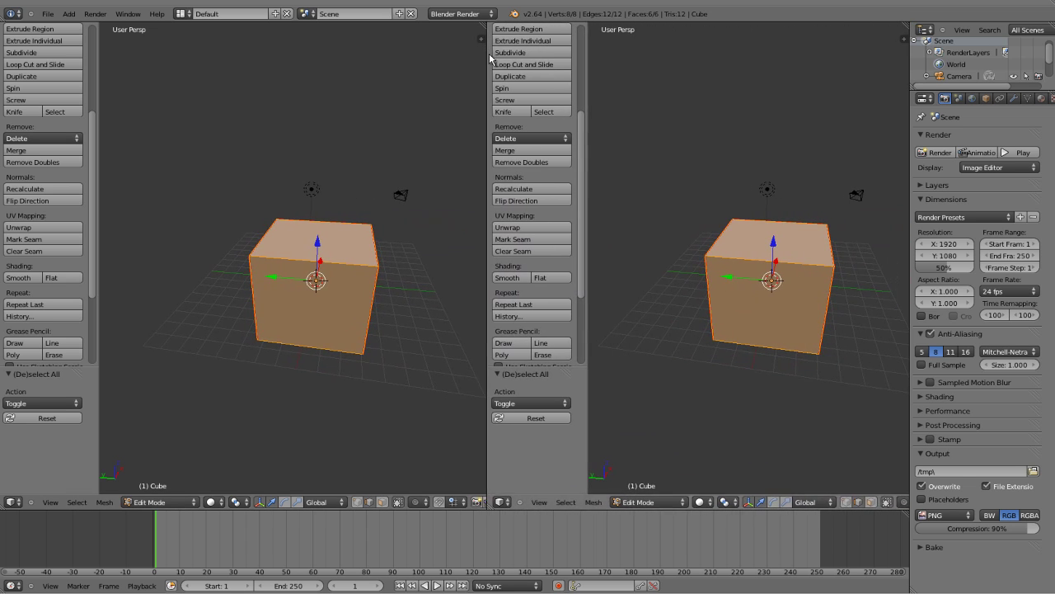
{"action": "key", "text": "t"}
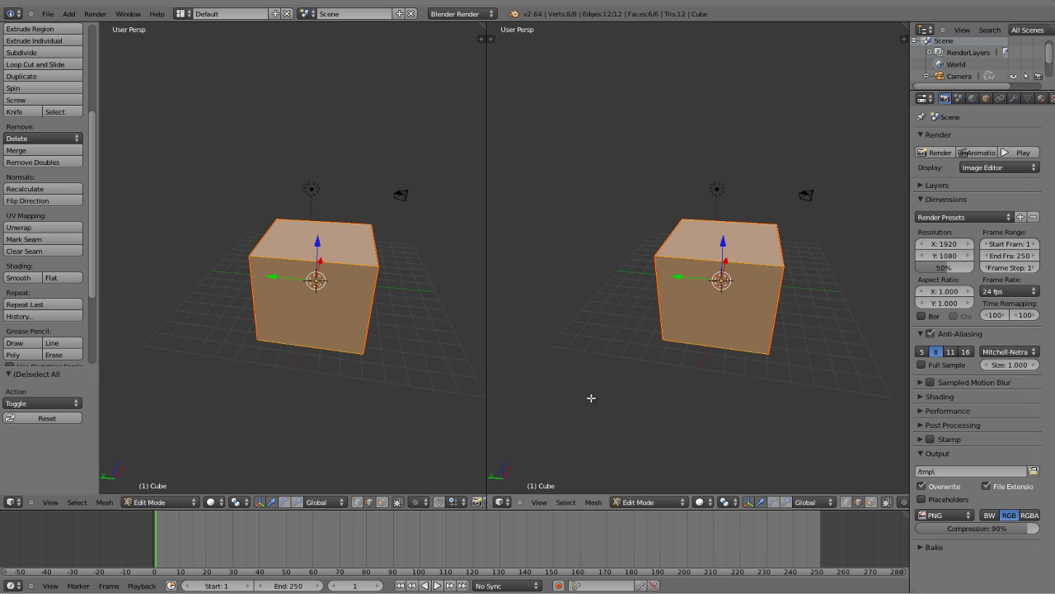
{"action": "left_click", "coordinate": [501, 502]}
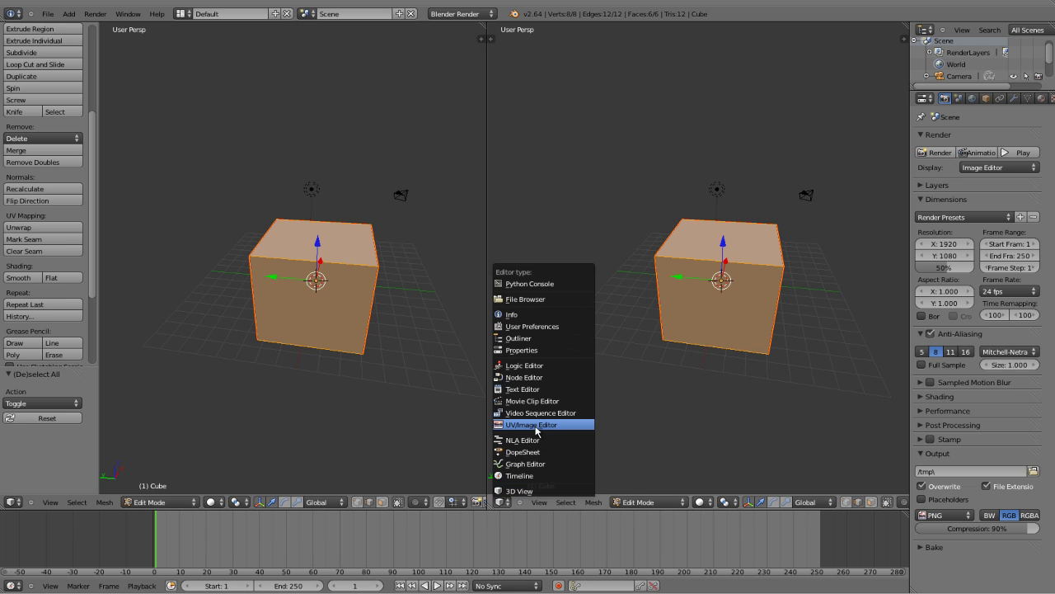
{"action": "left_click", "coordinate": [534, 424]}
{"action": "scroll", "coordinate": [809, 276], "scroll_direction": "up", "scroll_amount": 3}
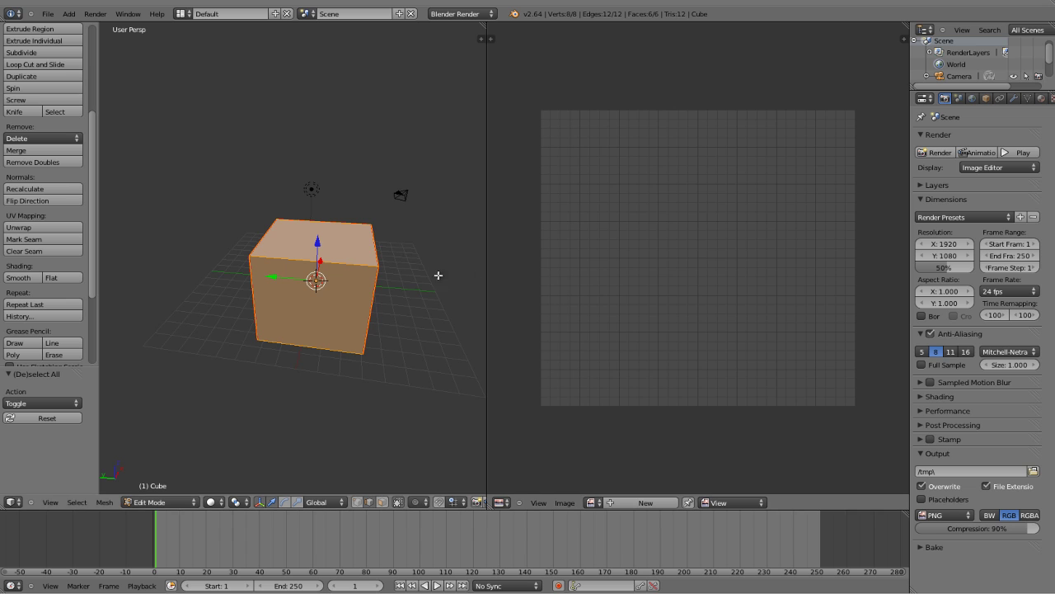
- Unwrap the cube with the Unwrap option into an Angle Based six-face cross layout, orbiting to check
{"action": "key", "text": "s"}
{"action": "key", "text": "Escape"}
{"action": "middle_click_drag", "start_coordinate": [299, 338], "coordinate": [232, 296]}
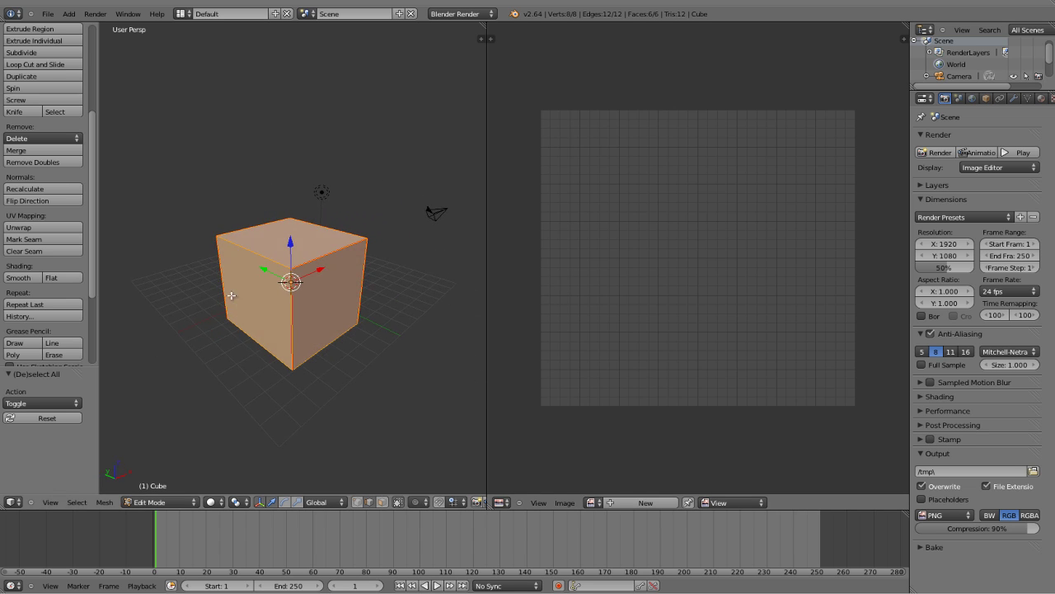
{"action": "left_click", "coordinate": [49, 228]}
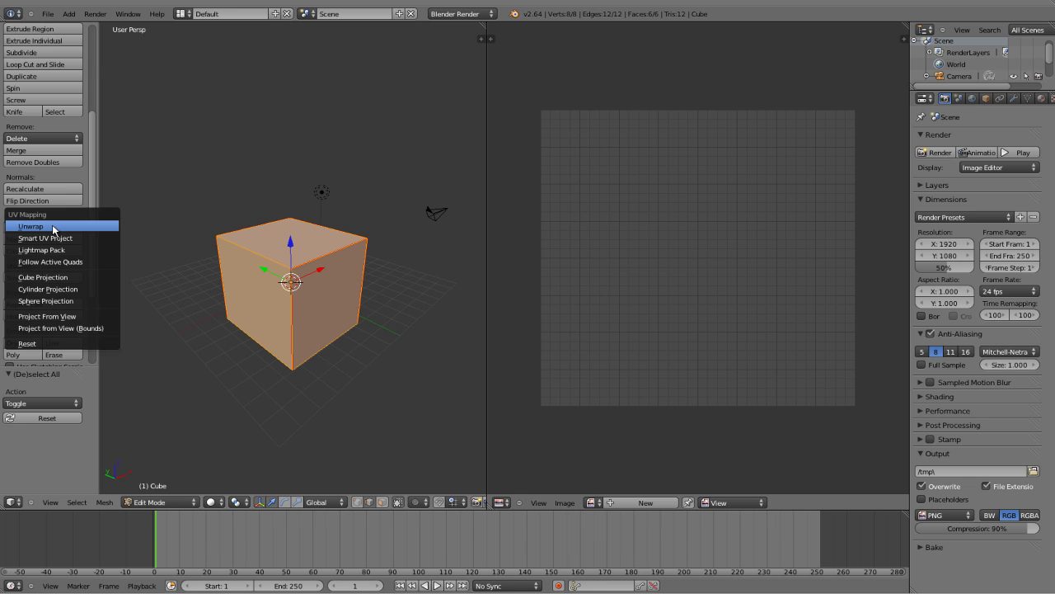
{"action": "left_click", "coordinate": [52, 227]}
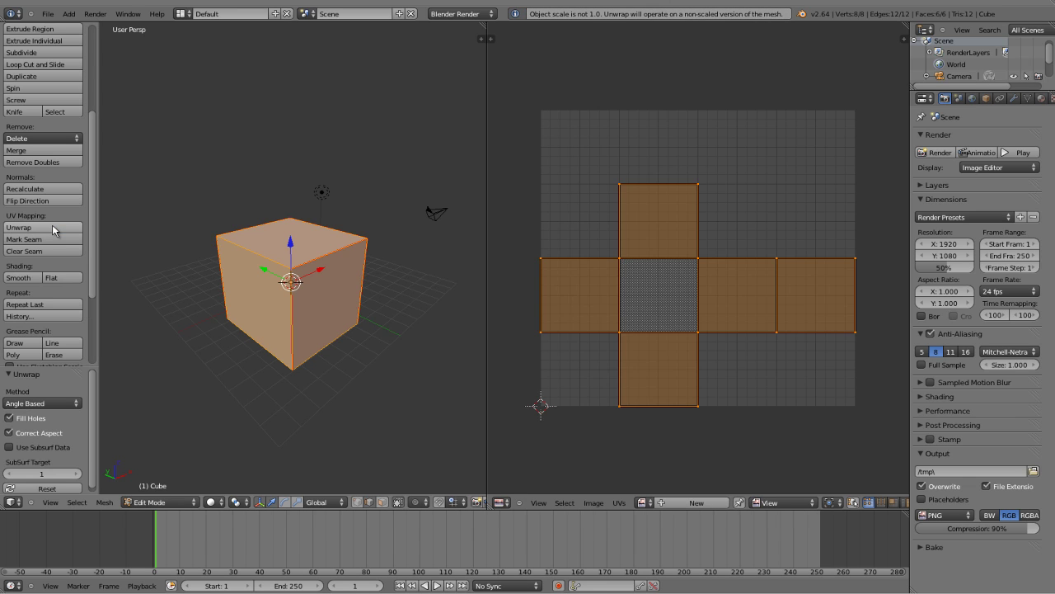
{"action": "scroll", "coordinate": [613, 322], "scroll_direction": "up", "scroll_amount": 1}
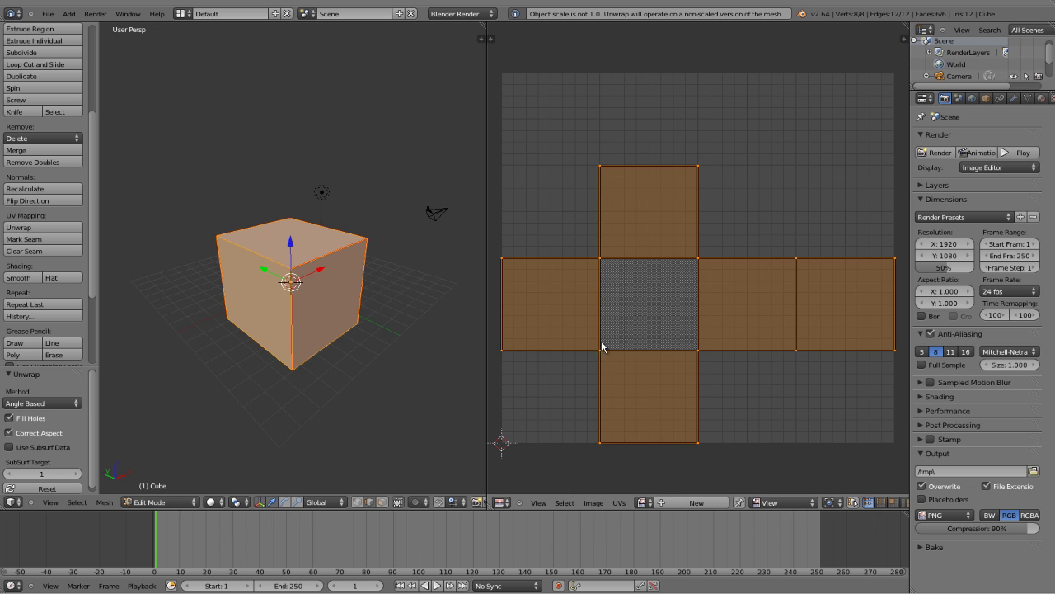
{"action": "middle_click_drag", "start_coordinate": [416, 386], "coordinate": [379, 257]}
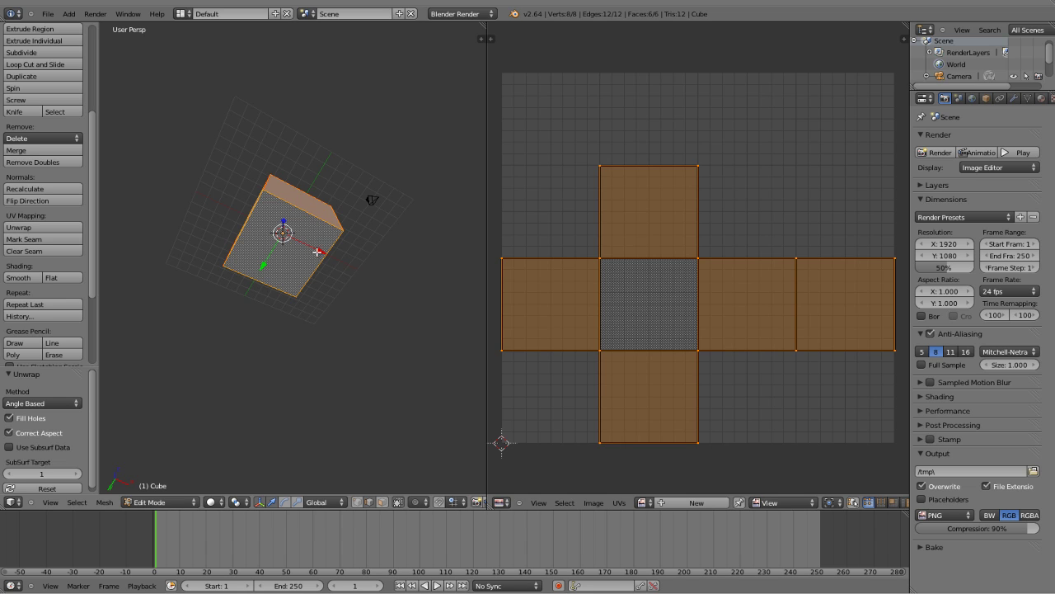
{"action": "middle_click_drag", "start_coordinate": [371, 264], "coordinate": [373, 326]}
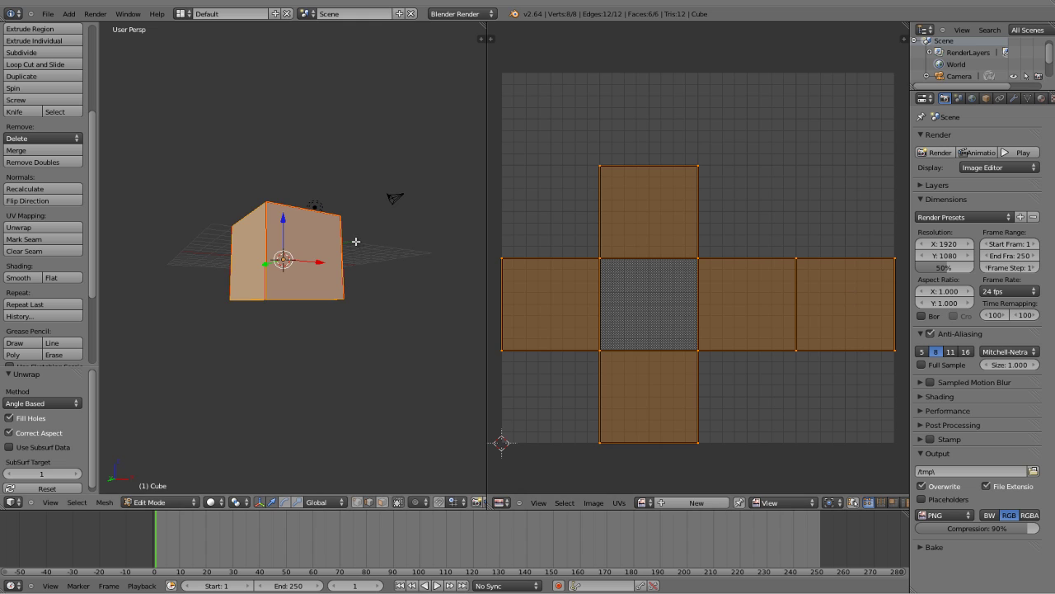
{"action": "middle_click_drag", "start_coordinate": [354, 239], "coordinate": [328, 309]}
{"action": "middle_click_drag", "start_coordinate": [312, 345], "coordinate": [354, 319]}
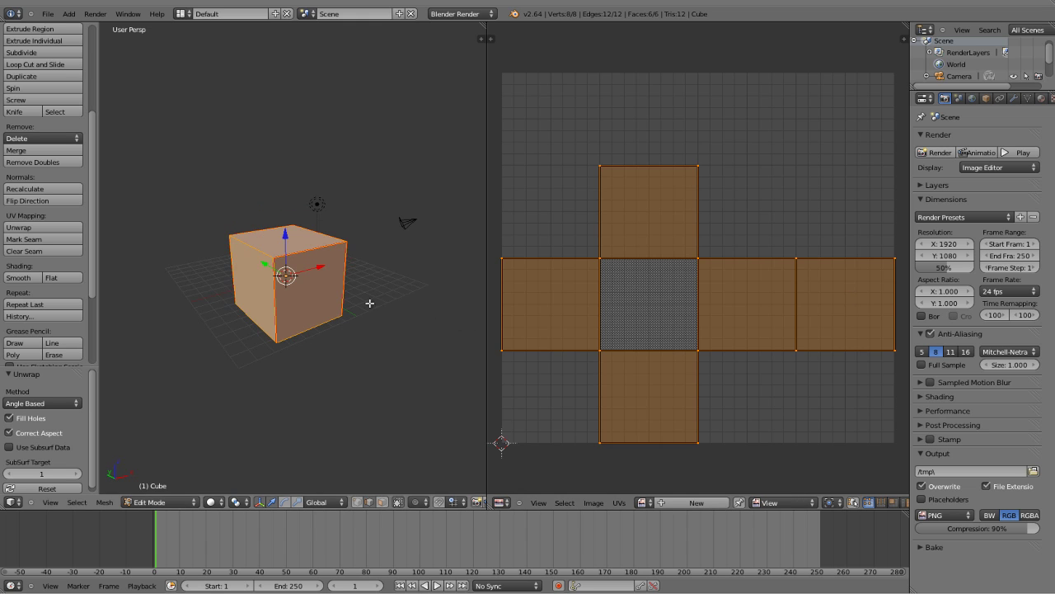
{"action": "mouse_move", "coordinate": [287, 310]}
{"action": "middle_mouse_down"}
{"action": "mouse_move", "coordinate": [365, 316]}
{"action": "mouse_move", "coordinate": [304, 311]}
{"action": "middle_mouse_up"}
{"action": "scroll", "coordinate": [571, 438], "scroll_direction": "up", "scroll_amount": 1}
{"action": "scroll", "coordinate": [602, 444], "scroll_direction": "down", "scroll_amount": 1}
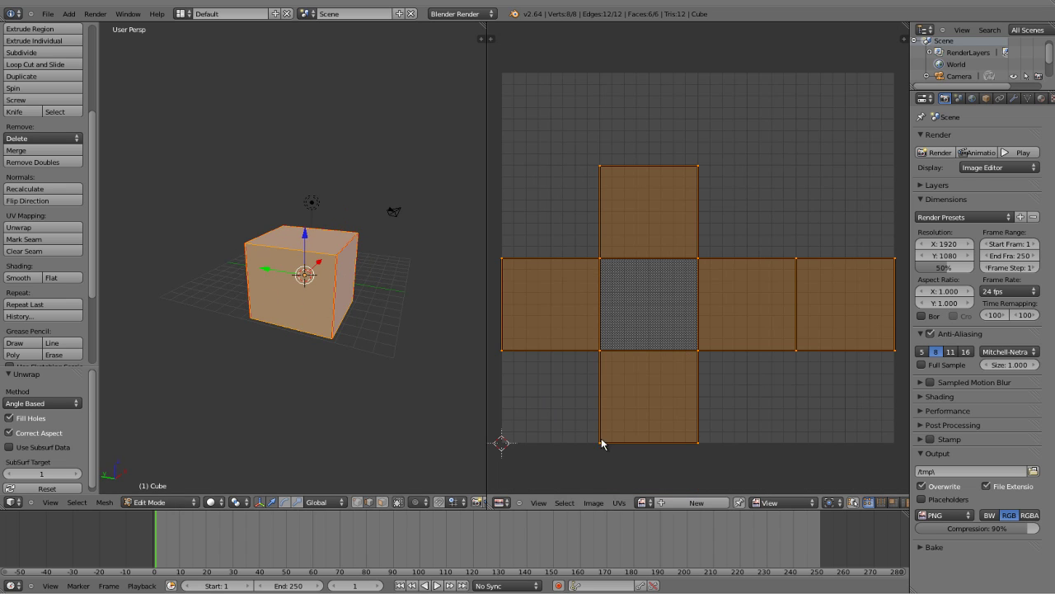
- Use UVs > Export UV Layout to save Cube.png in the Desktop folder
{"action": "left_click", "coordinate": [619, 502]}
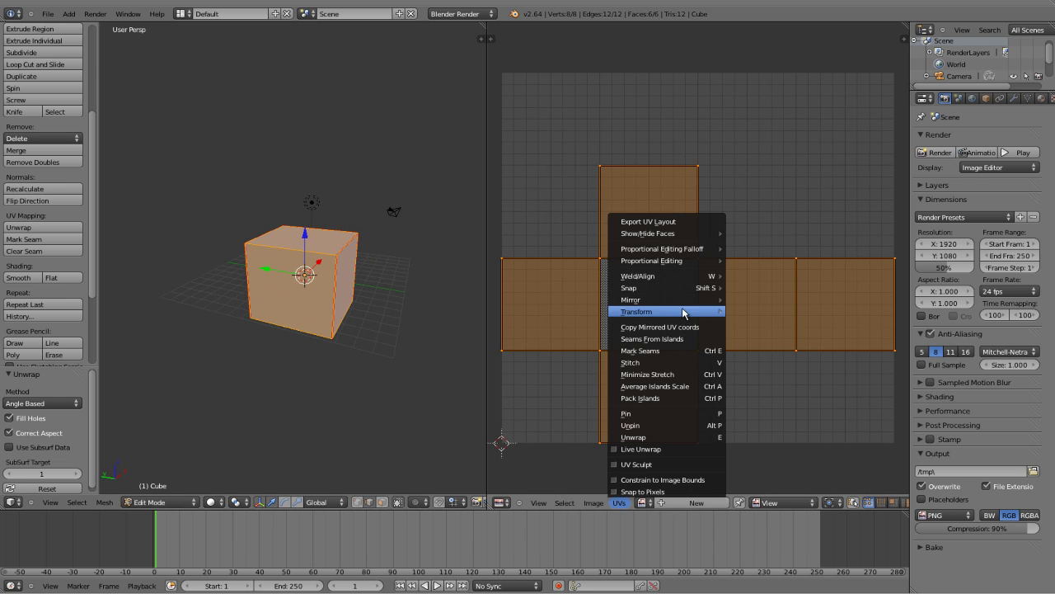
{"action": "left_click", "coordinate": [697, 221]}
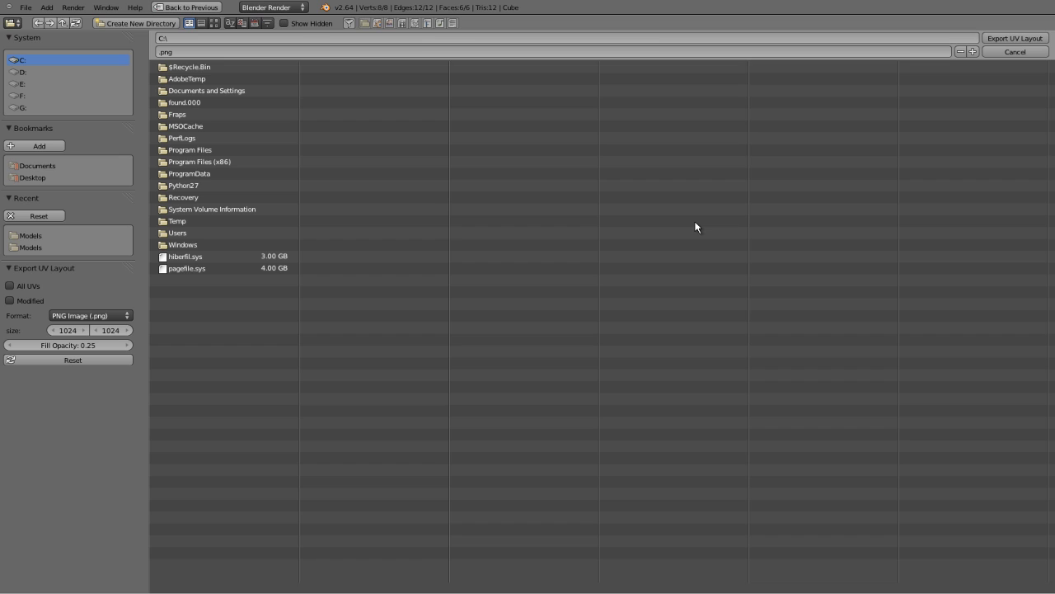
{"action": "left_click", "coordinate": [36, 176]}
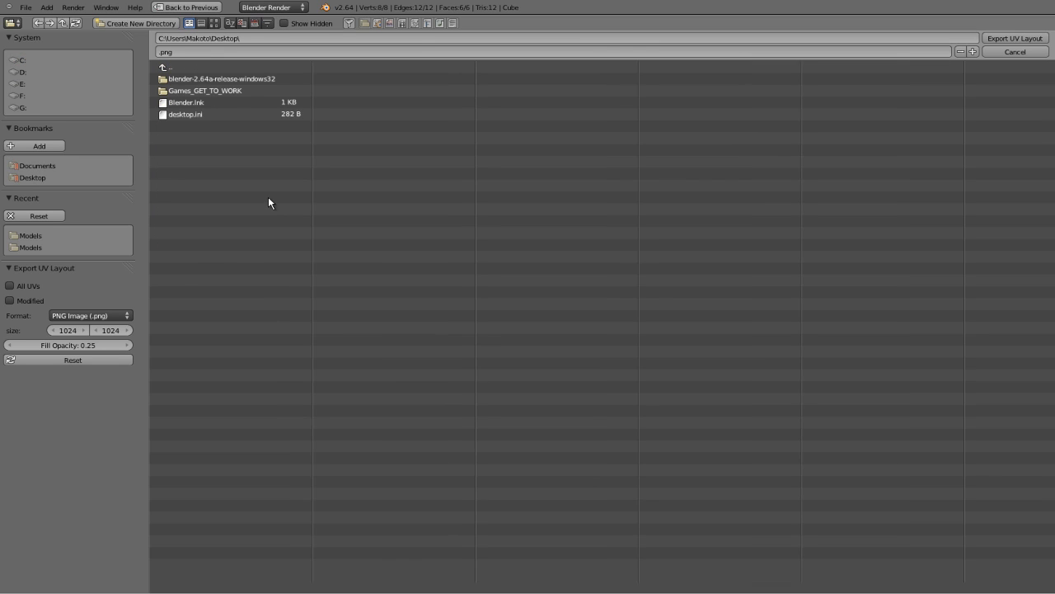
{"action": "left_click", "coordinate": [206, 52]}
{"action": "key", "text": "Return"}
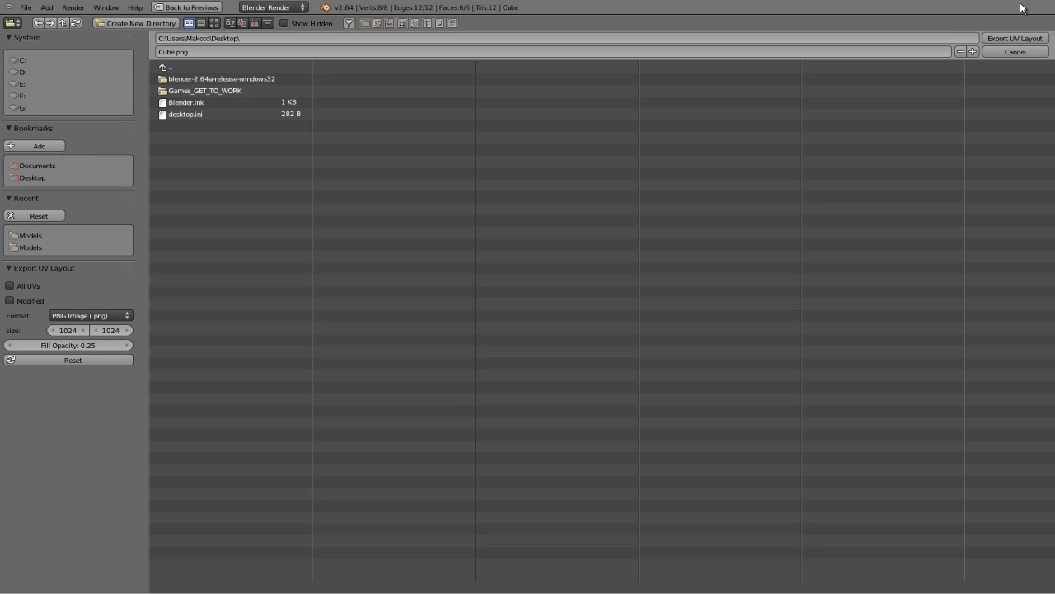
{"action": "left_click", "coordinate": [1014, 41]}
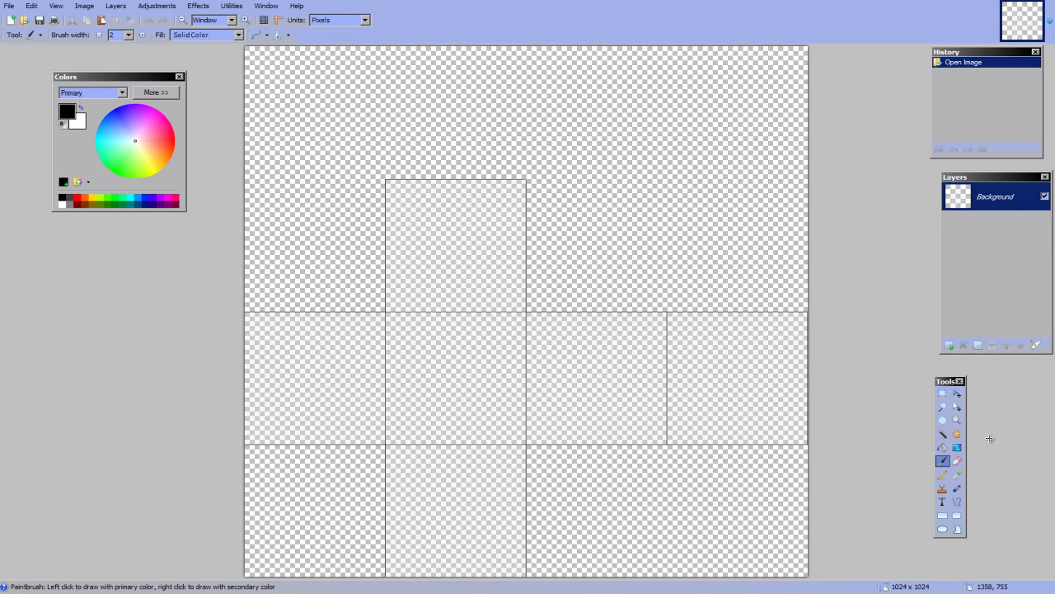
- Paint-bucket the UV cells red, dark green, bright green centre, magenta, olive and rose-pink
{"action": "left_click", "coordinate": [944, 447]}
{"action": "left_click", "coordinate": [173, 141]}
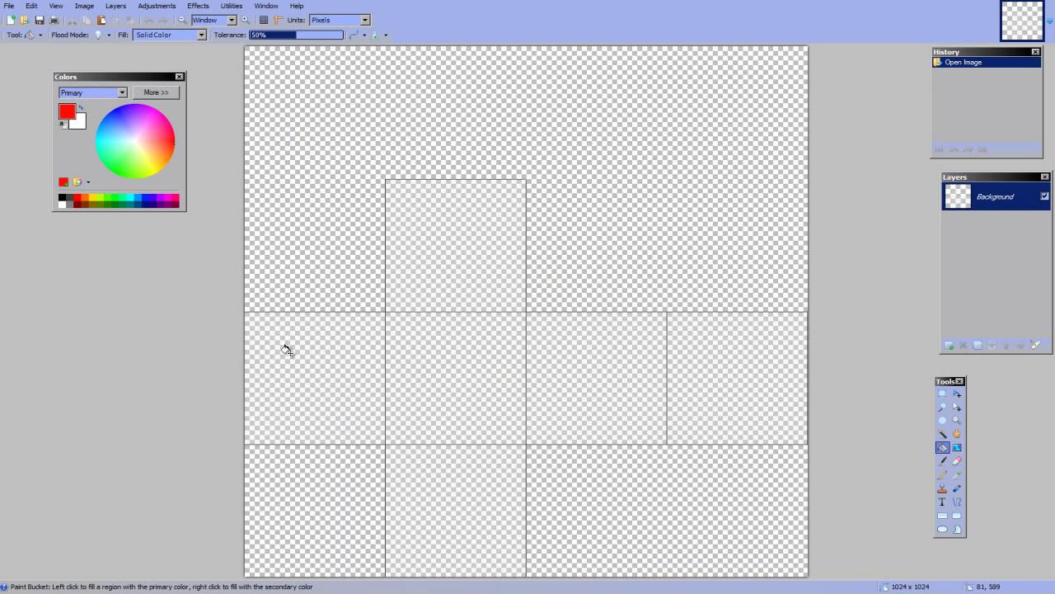
{"action": "left_click", "coordinate": [272, 339]}
{"action": "left_click", "coordinate": [112, 202]}
{"action": "left_click", "coordinate": [475, 269]}
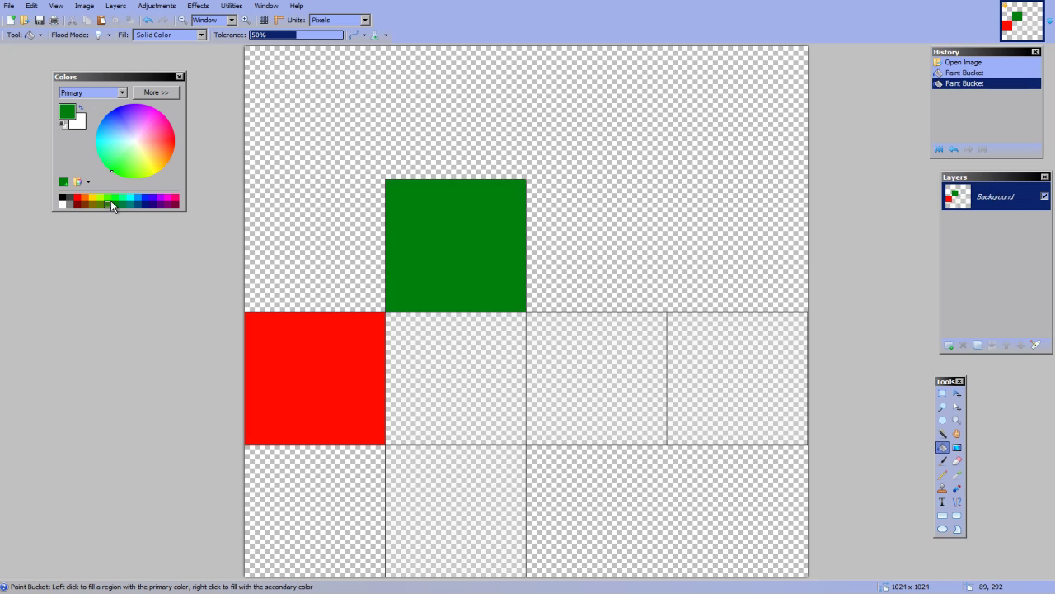
{"action": "left_click", "coordinate": [461, 376]}
{"action": "key", "text": "ctrl+z"}
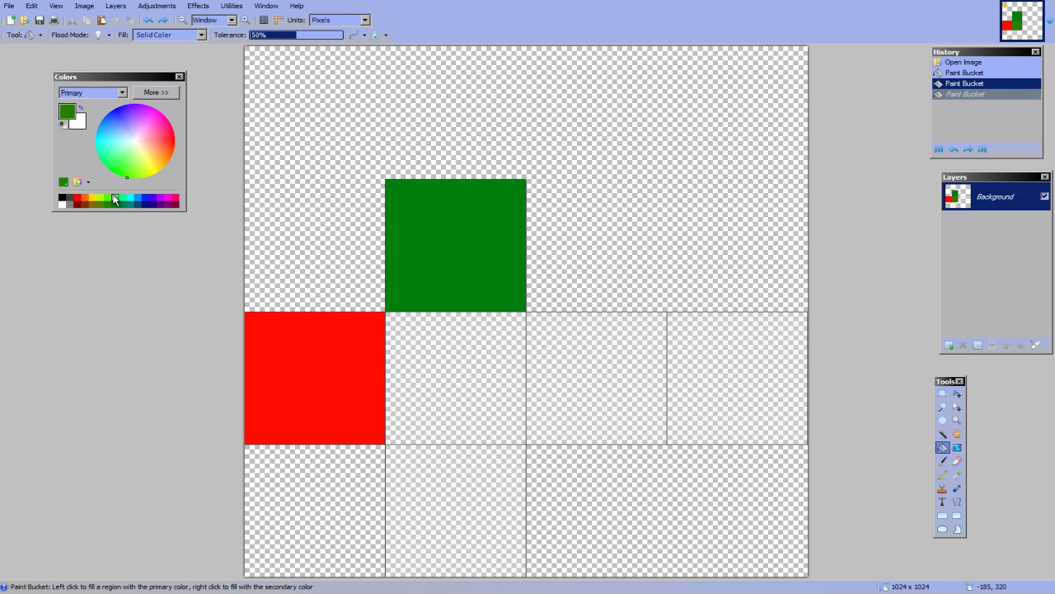
{"action": "left_click", "coordinate": [106, 197]}
{"action": "left_click", "coordinate": [432, 356]}
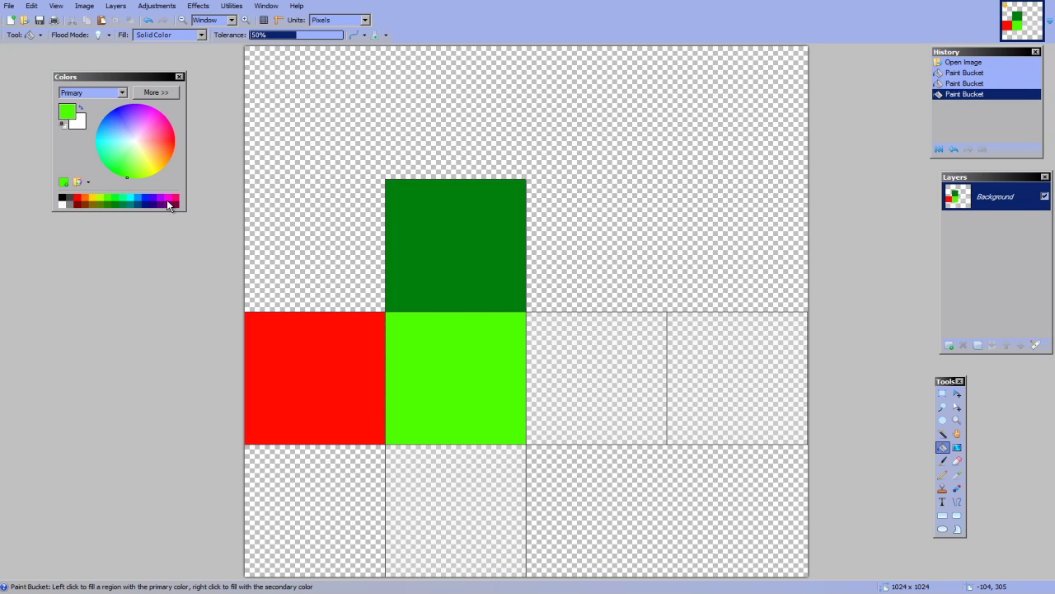
{"action": "left_click", "coordinate": [170, 198]}
{"action": "left_click", "coordinate": [568, 365]}
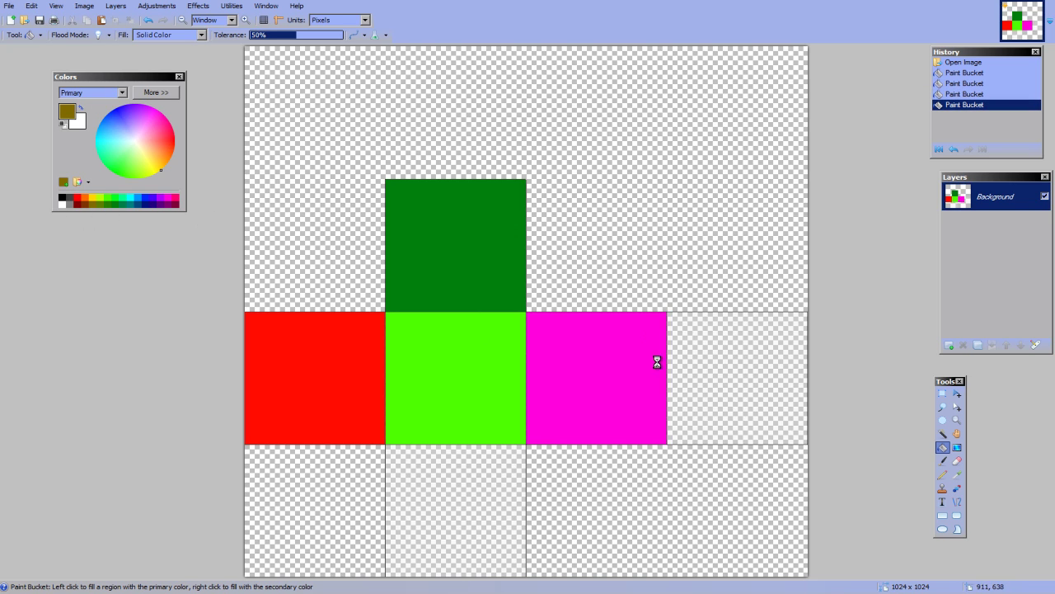
{"action": "left_click", "coordinate": [701, 378]}
{"action": "left_click", "coordinate": [175, 202]}
{"action": "left_click", "coordinate": [451, 483]}
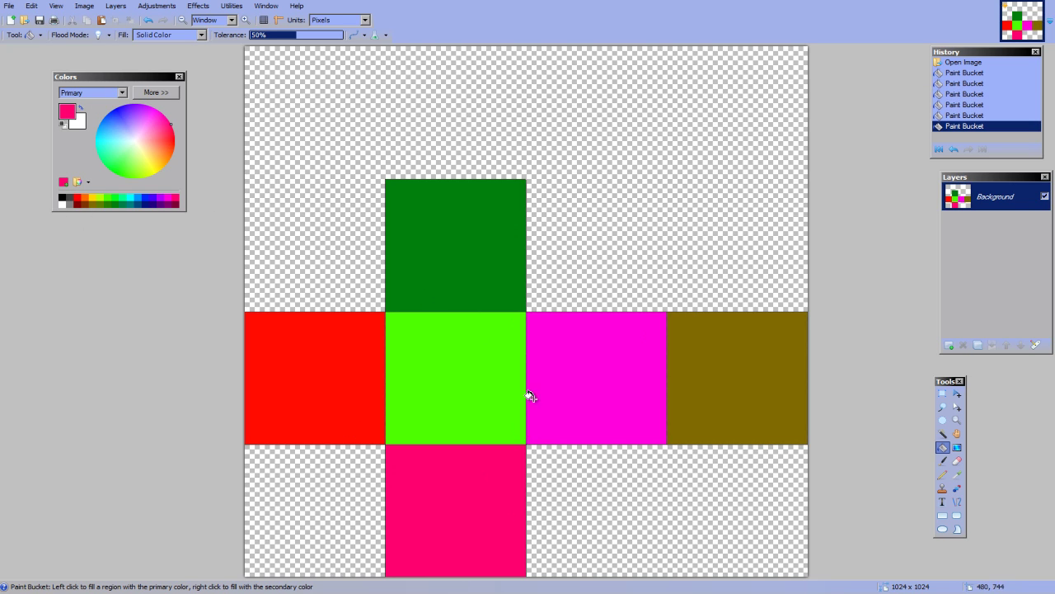
- Add an 84 pt pink 'Z' centred in the green cell and save Cube.png as PNG
{"action": "left_click", "coordinate": [943, 501]}
{"action": "left_click", "coordinate": [402, 372]}
{"action": "type", "text": "Z"}
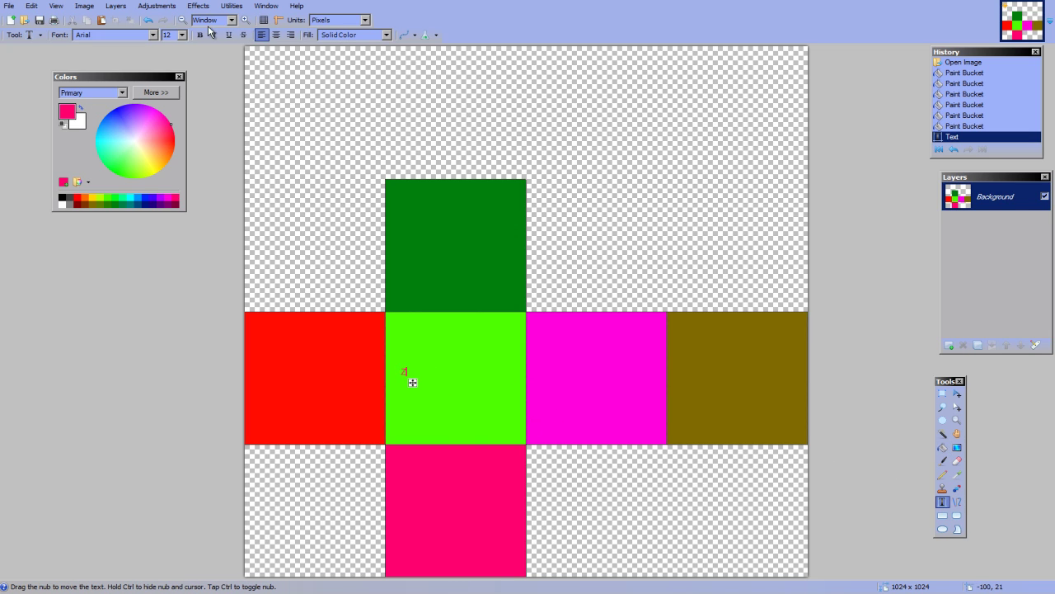
{"action": "left_click", "coordinate": [183, 35]}
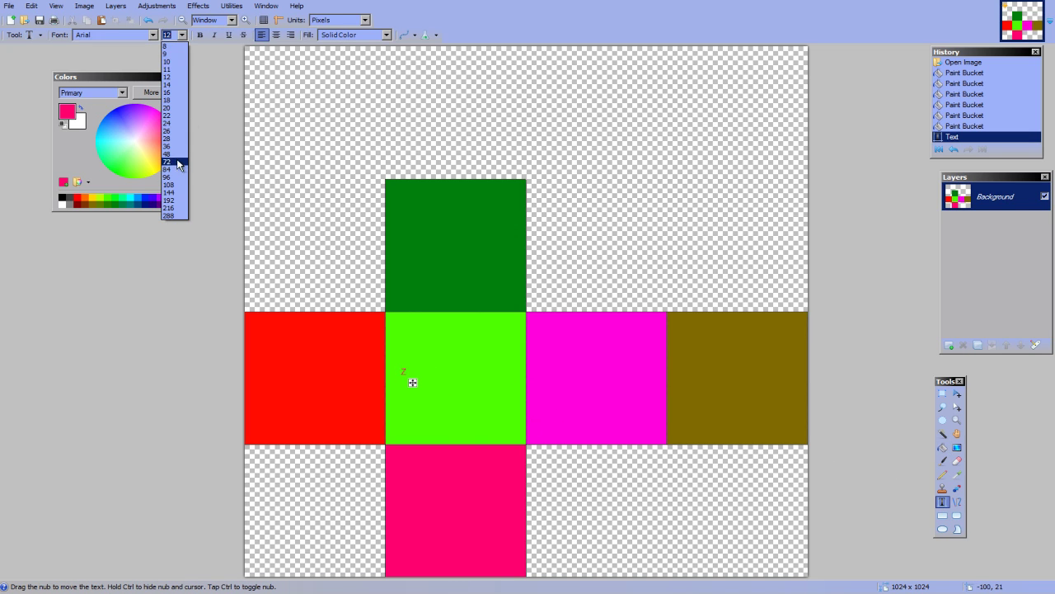
{"action": "left_click", "coordinate": [173, 165]}
{"action": "left_click_drag", "start_coordinate": [445, 414], "coordinate": [479, 416]}
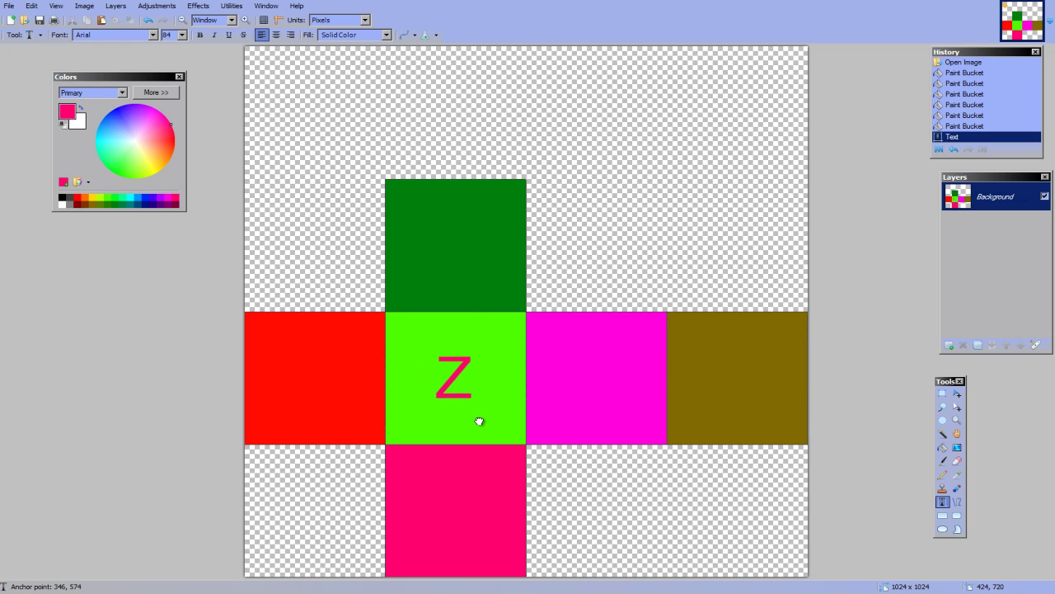
{"action": "key", "text": "ctrl+s"}
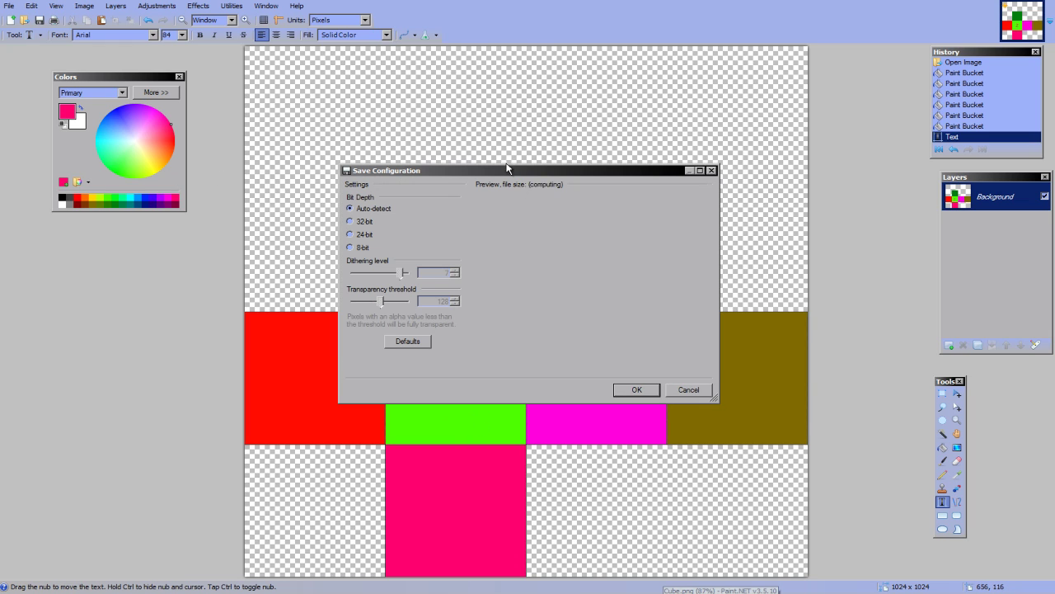
{"action": "left_click", "coordinate": [636, 390]}
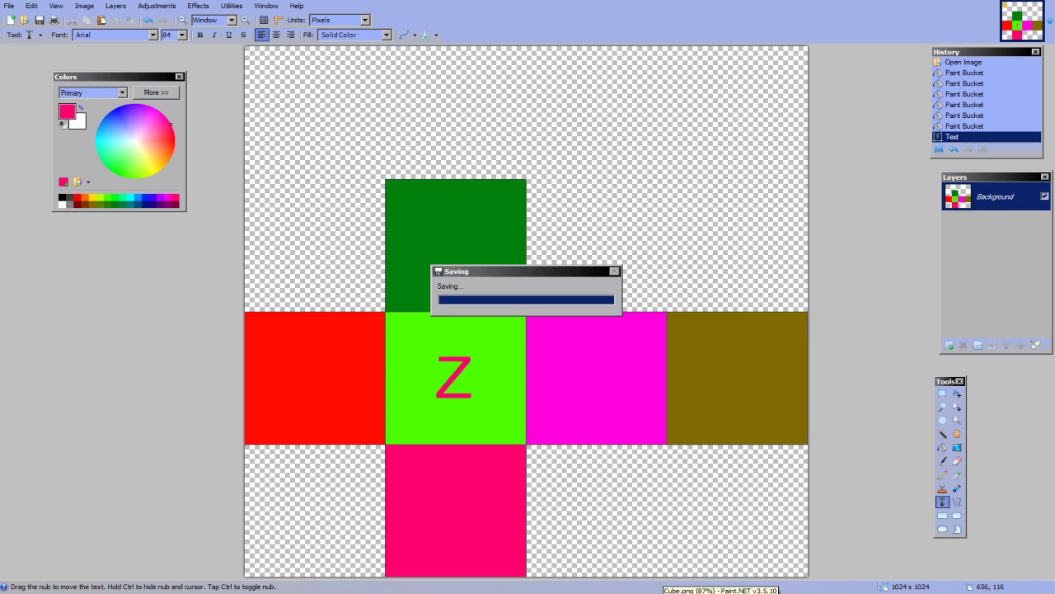
- Close Paint.NET, show the Texture tab, and join away the UV editor into one 3D view
{"action": "key", "text": "alt+F4"}
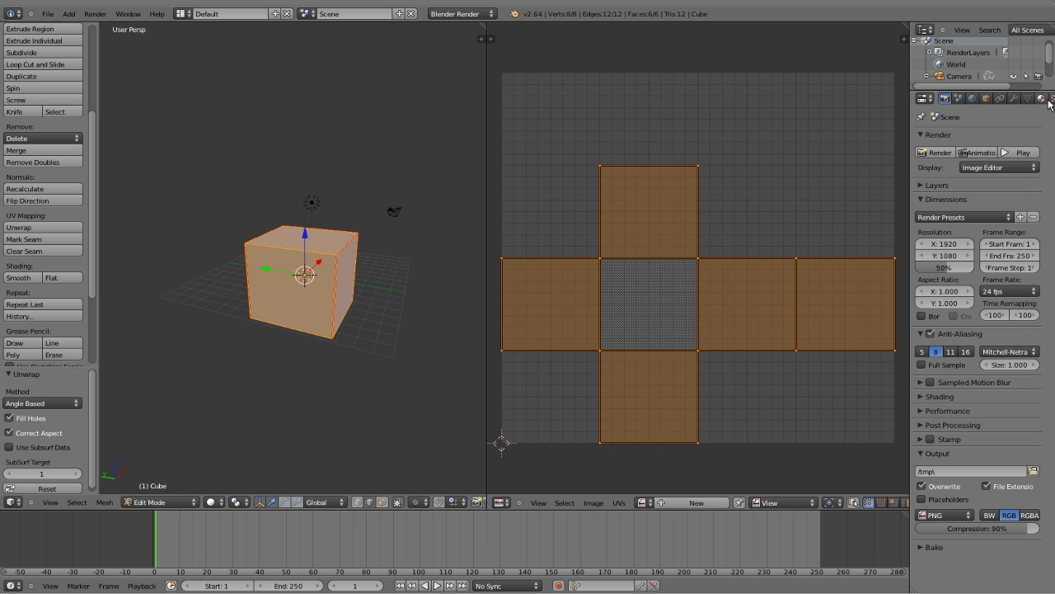
{"action": "left_click", "coordinate": [1053, 99]}
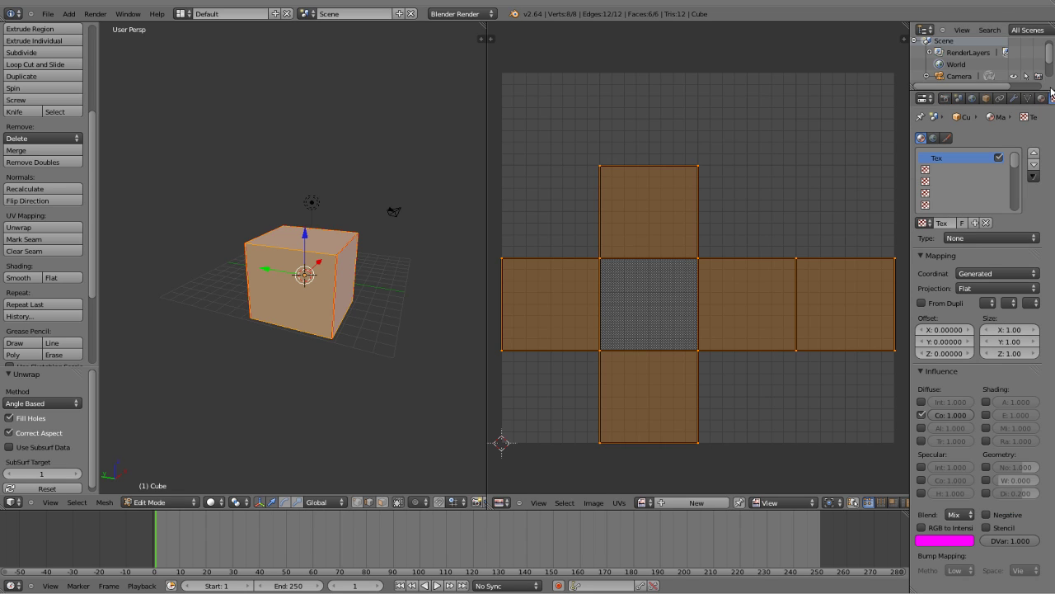
{"action": "right_click", "coordinate": [487, 58]}
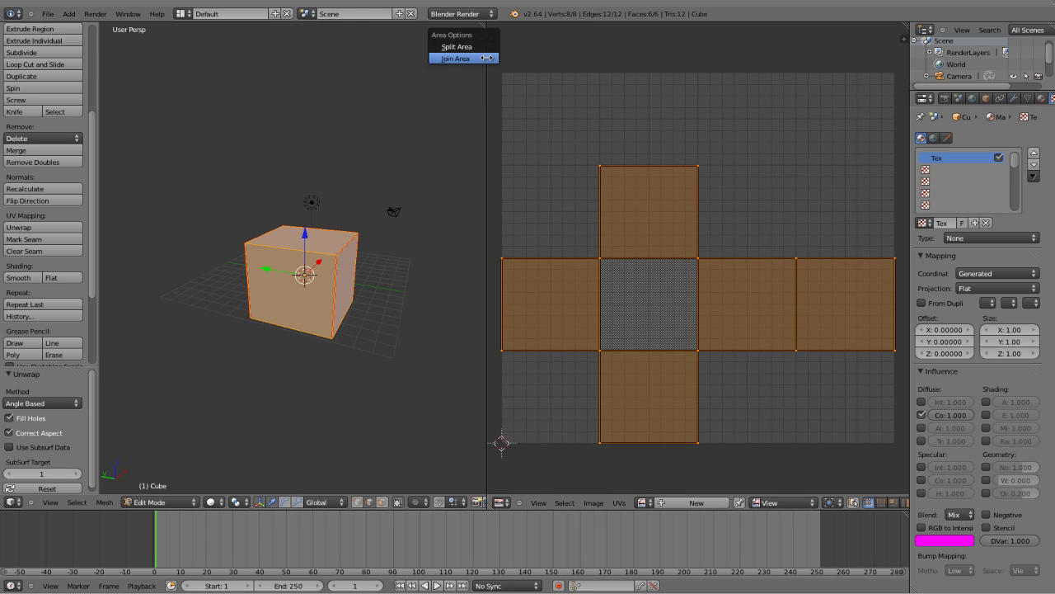
{"action": "left_click", "coordinate": [487, 58]}
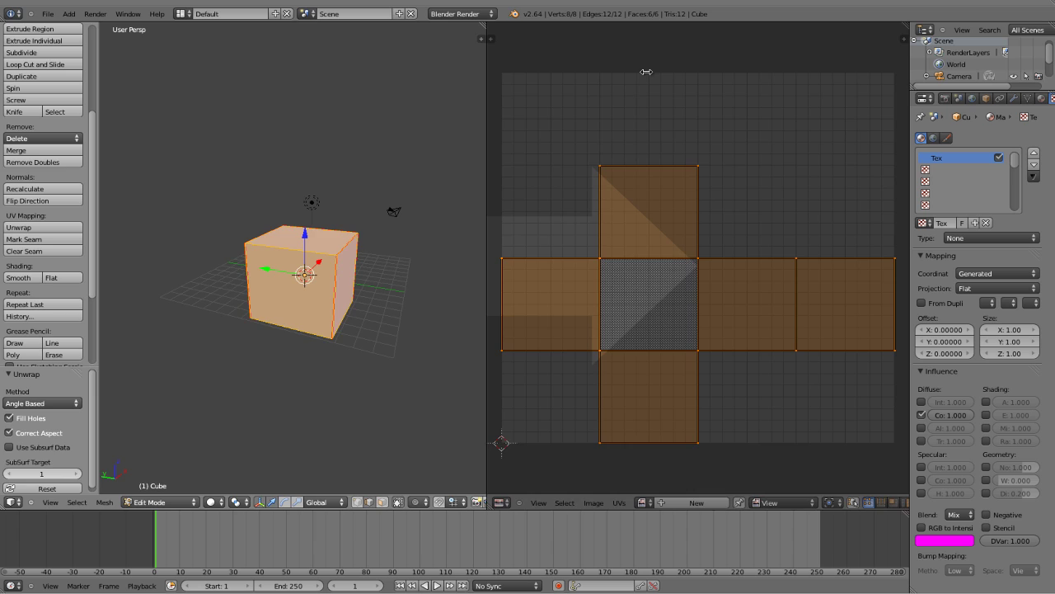
{"action": "left_click", "coordinate": [646, 72]}
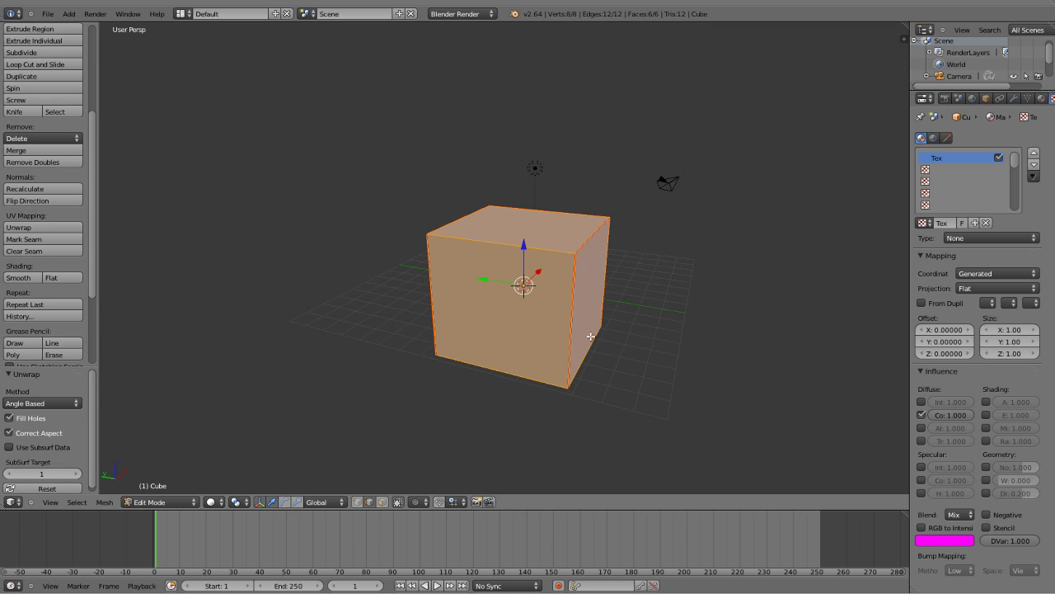
{"action": "middle_click_drag", "start_coordinate": [598, 331], "coordinate": [615, 317]}
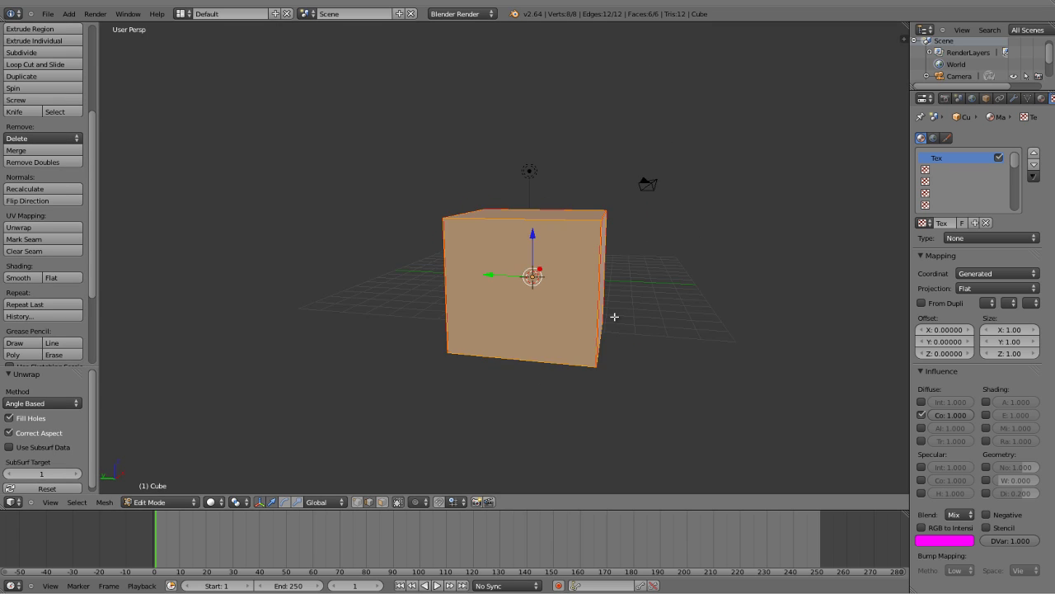
{"action": "left_click", "coordinate": [162, 501]}
- Add a new Image or Movie texture in the cube's empty second slot, loaded with Desktop\Cube.png
{"action": "left_click", "coordinate": [164, 489]}
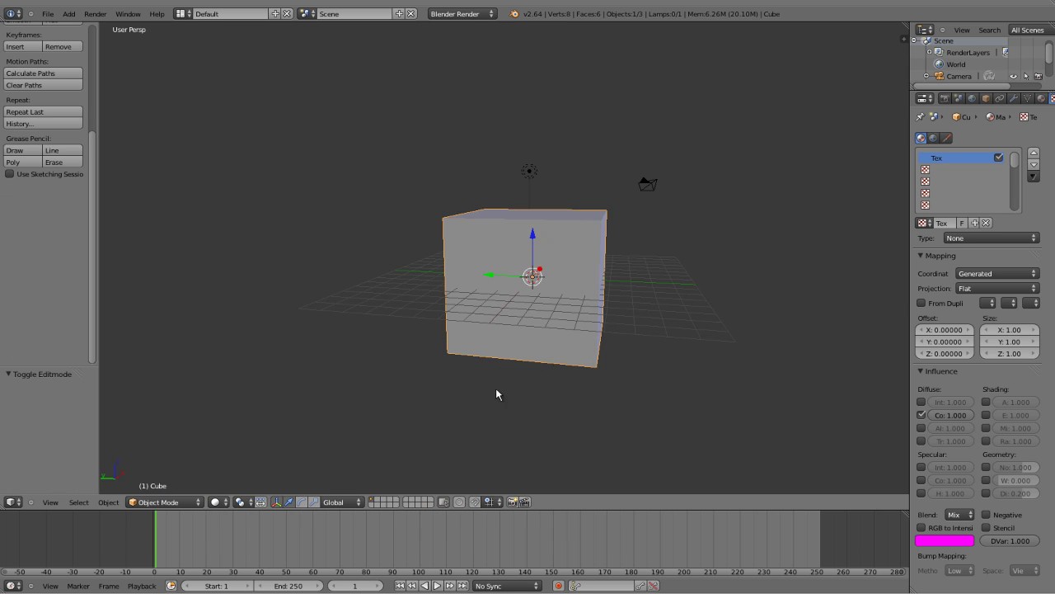
{"action": "mouse_move", "coordinate": [675, 334]}
{"action": "middle_mouse_down"}
{"action": "mouse_move", "coordinate": [593, 349]}
{"action": "mouse_move", "coordinate": [659, 322]}
{"action": "middle_mouse_up"}
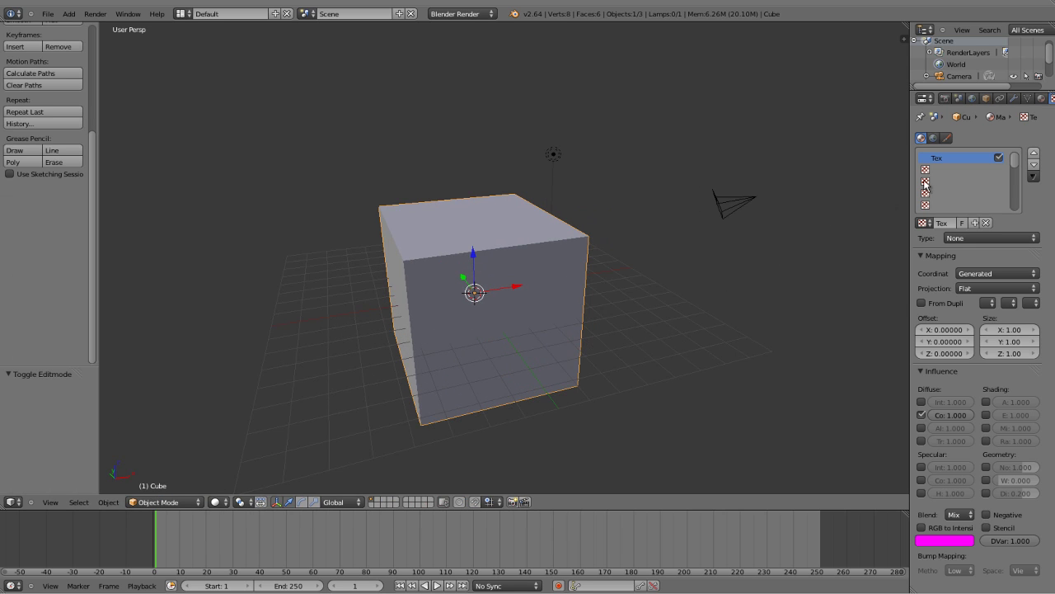
{"action": "left_click", "coordinate": [946, 168]}
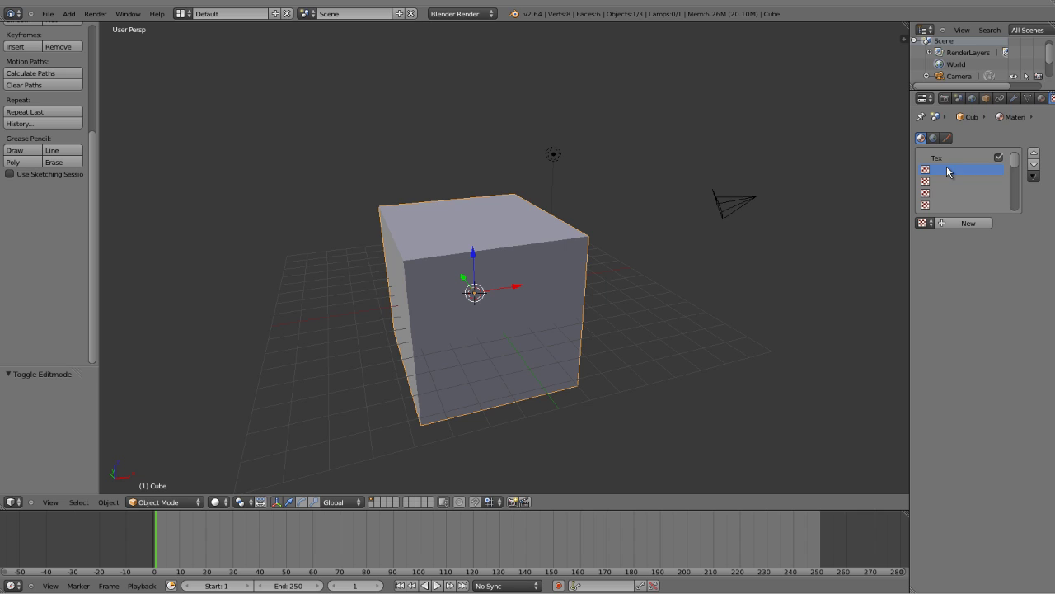
{"action": "left_click", "coordinate": [969, 223]}
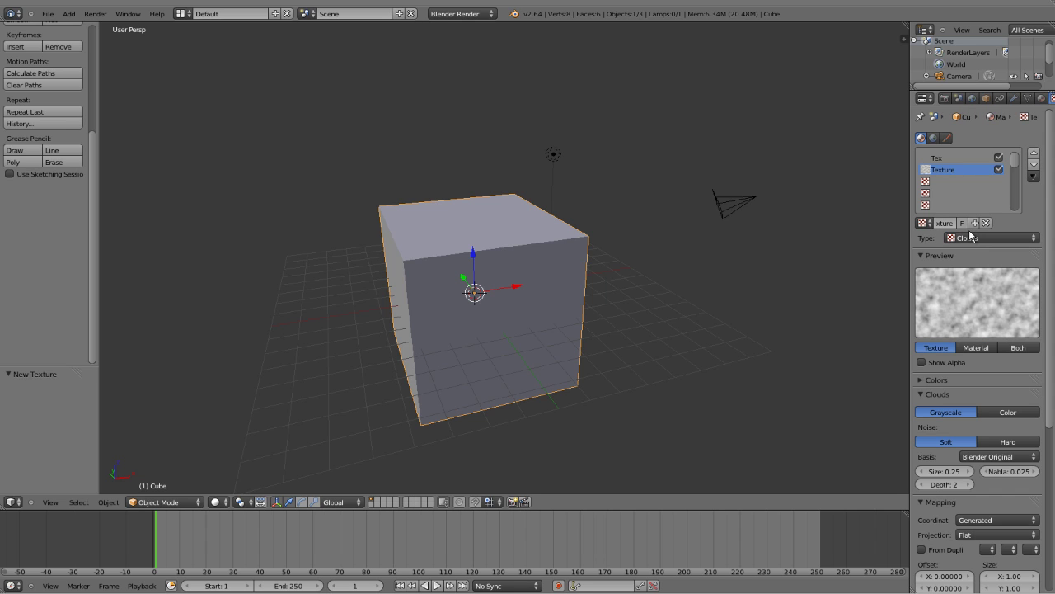
{"action": "left_click", "coordinate": [970, 237]}
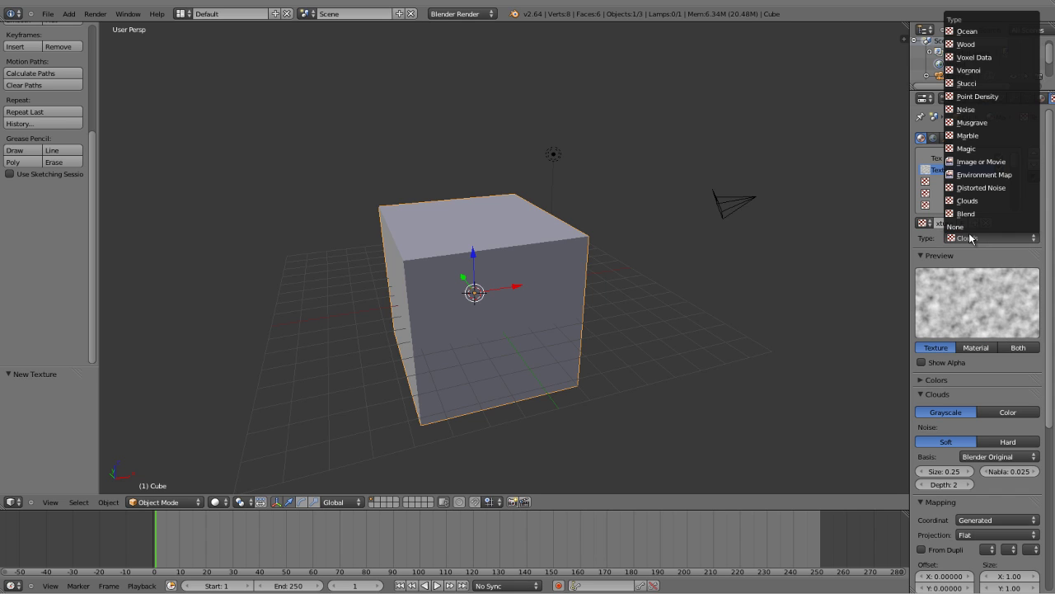
{"action": "left_click", "coordinate": [973, 161]}
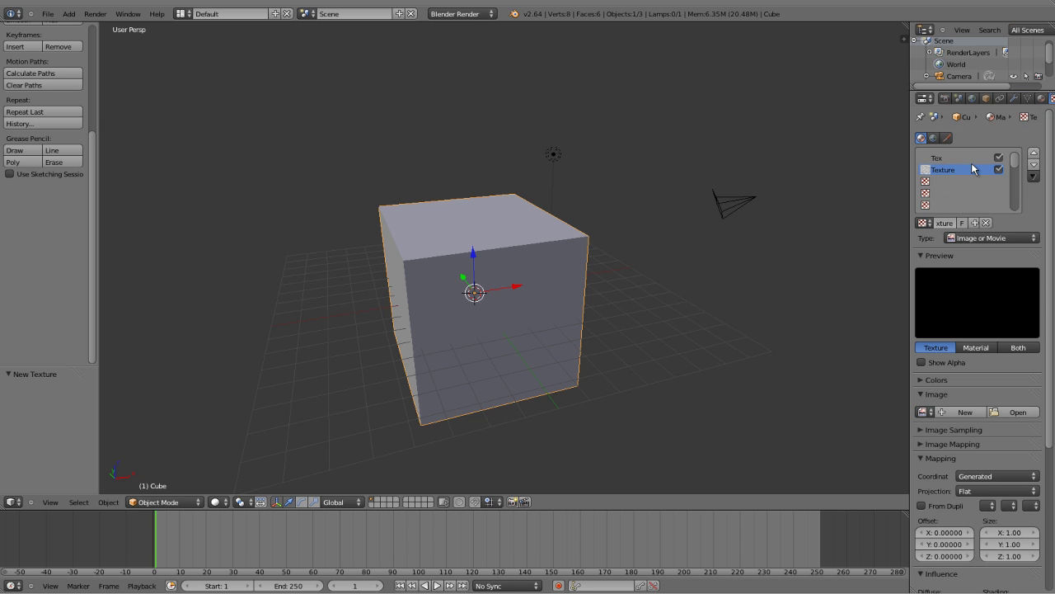
{"action": "scroll", "coordinate": [973, 330], "scroll_direction": "down", "scroll_amount": 2}
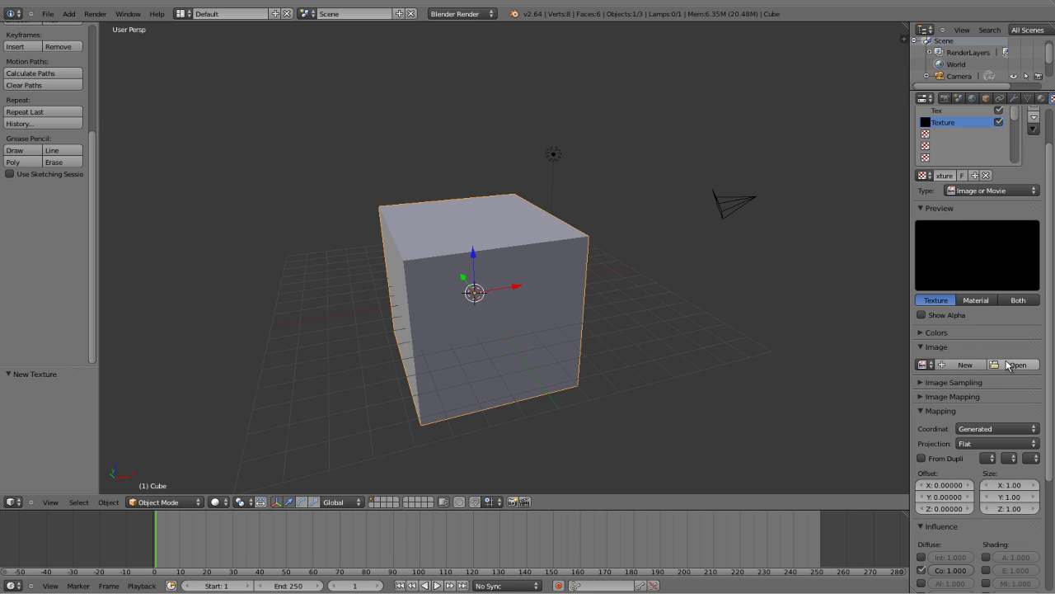
{"action": "left_click", "coordinate": [1012, 365]}
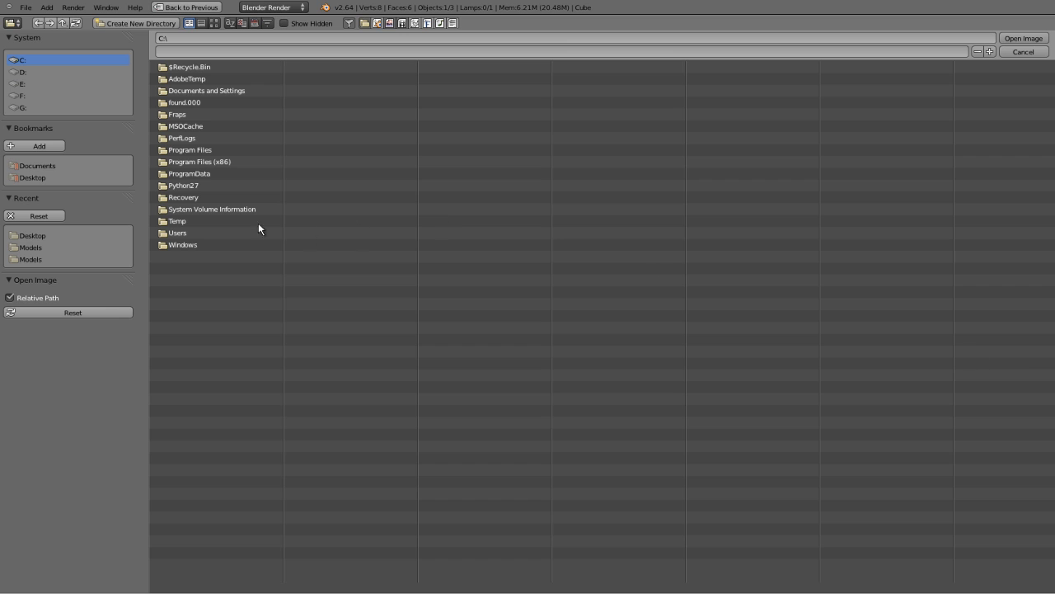
{"action": "left_click", "coordinate": [31, 236]}
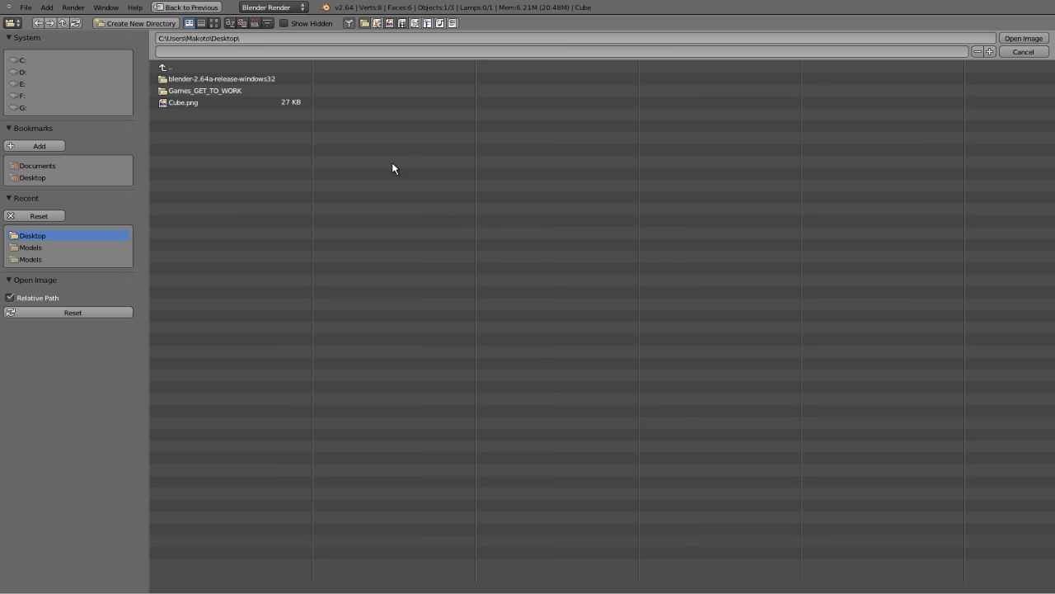
{"action": "double_click", "coordinate": [216, 104]}
- Set the Cube.png texture's mapping Coordinates to UV with Map UVMap, keeping Flat projection
{"action": "scroll", "coordinate": [660, 337], "scroll_direction": "down", "scroll_amount": 1}
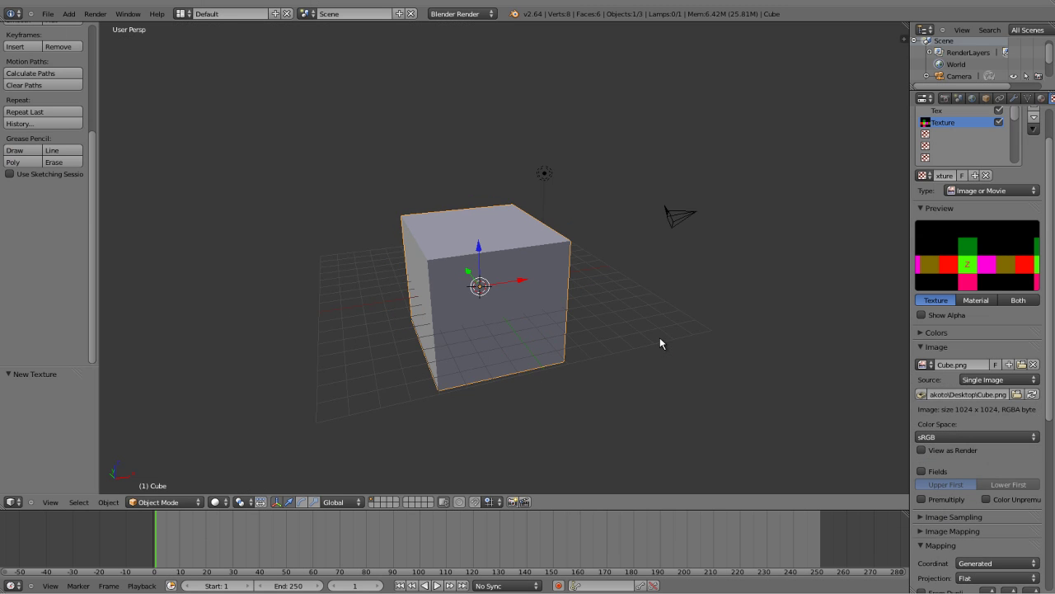
{"action": "scroll", "coordinate": [940, 275], "scroll_direction": "up", "scroll_amount": 1}
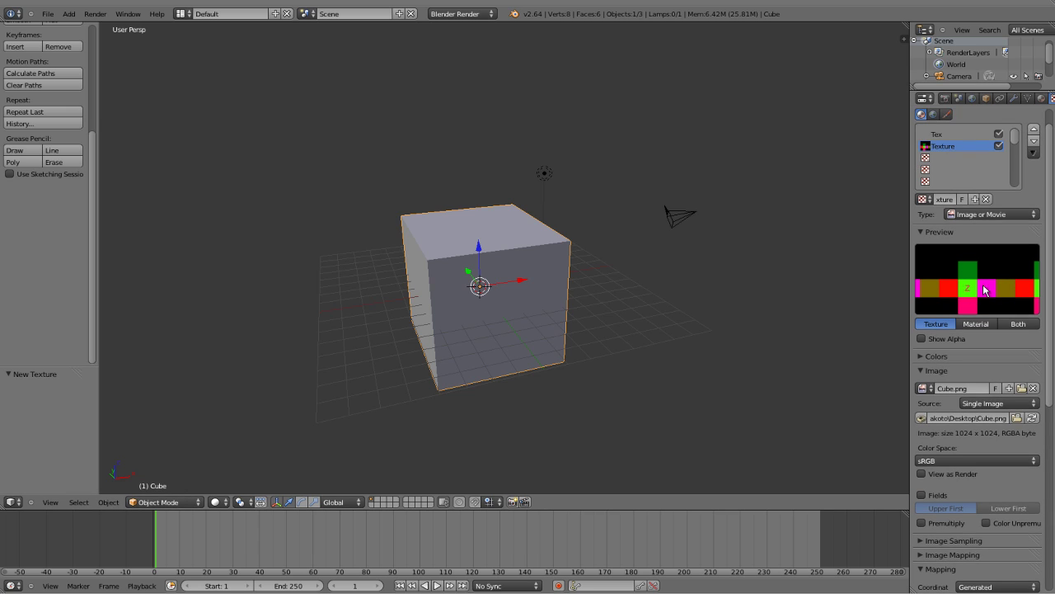
{"action": "scroll", "coordinate": [960, 297], "scroll_direction": "down", "scroll_amount": 2}
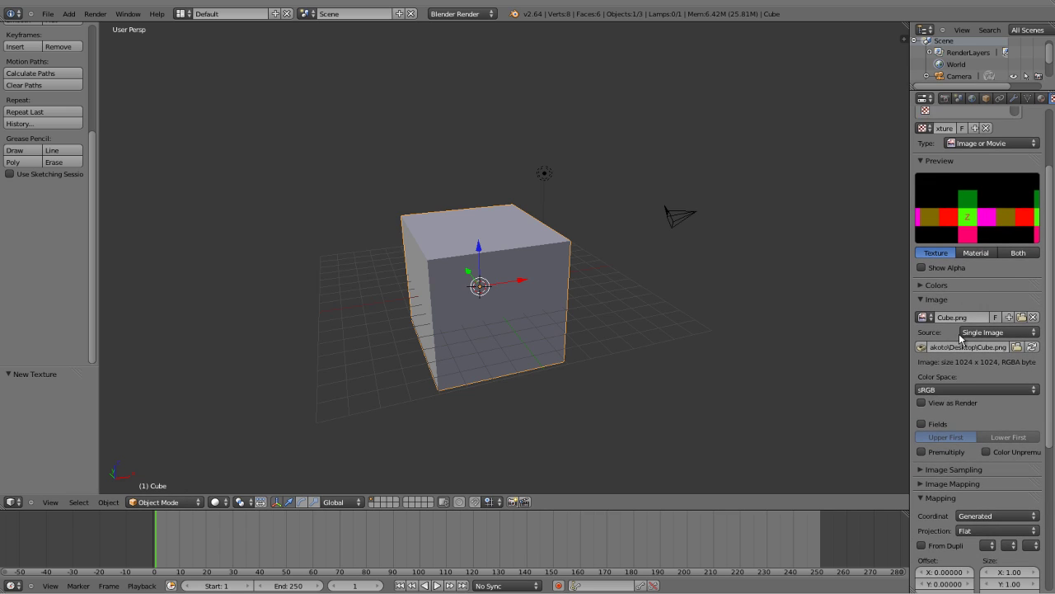
{"action": "scroll", "coordinate": [960, 339], "scroll_direction": "down", "scroll_amount": 3}
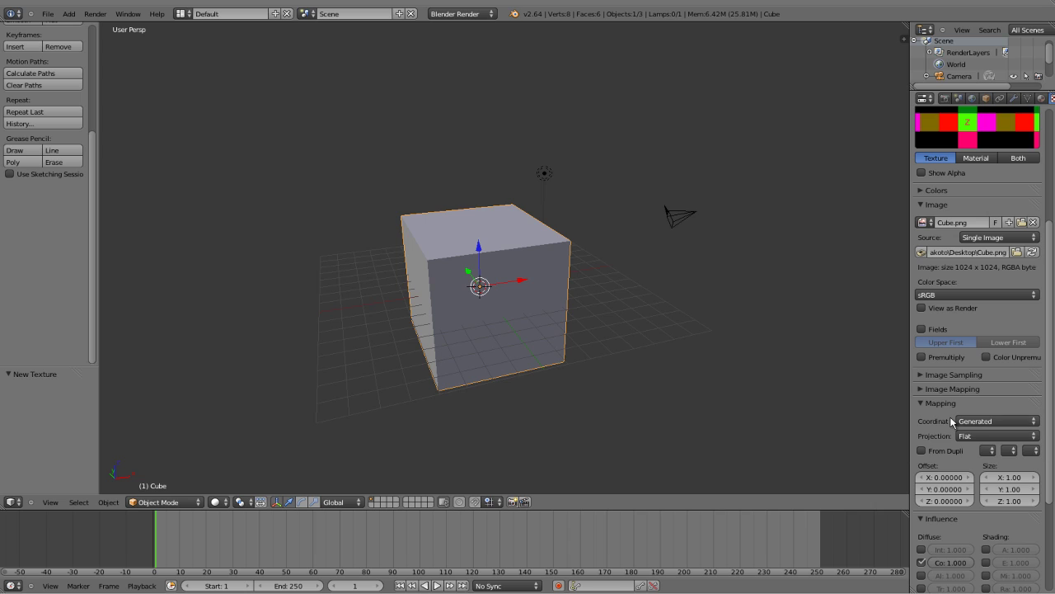
{"action": "left_click", "coordinate": [976, 422]}
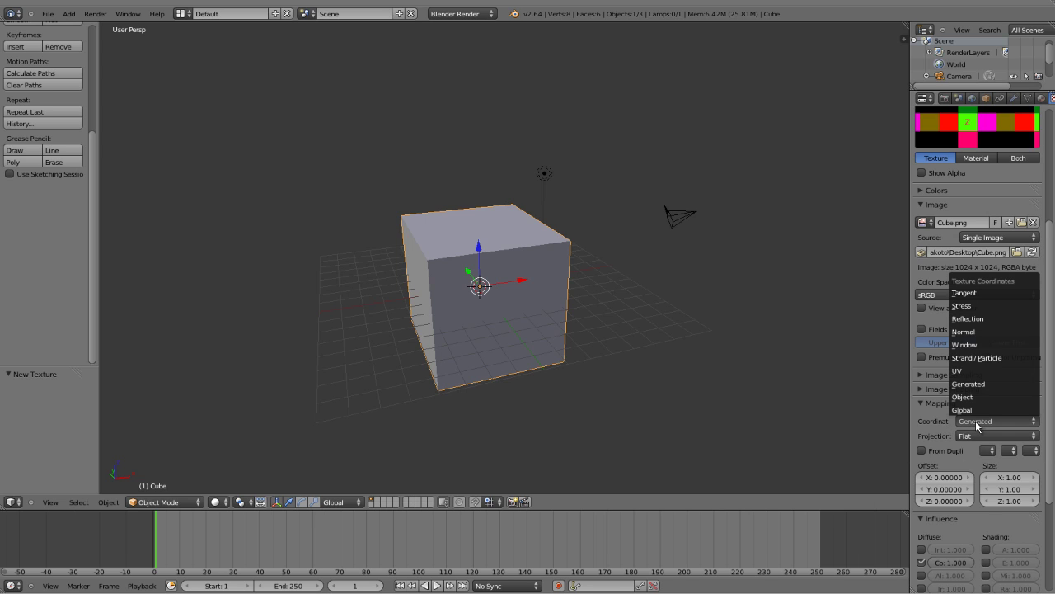
{"action": "left_click", "coordinate": [978, 371]}
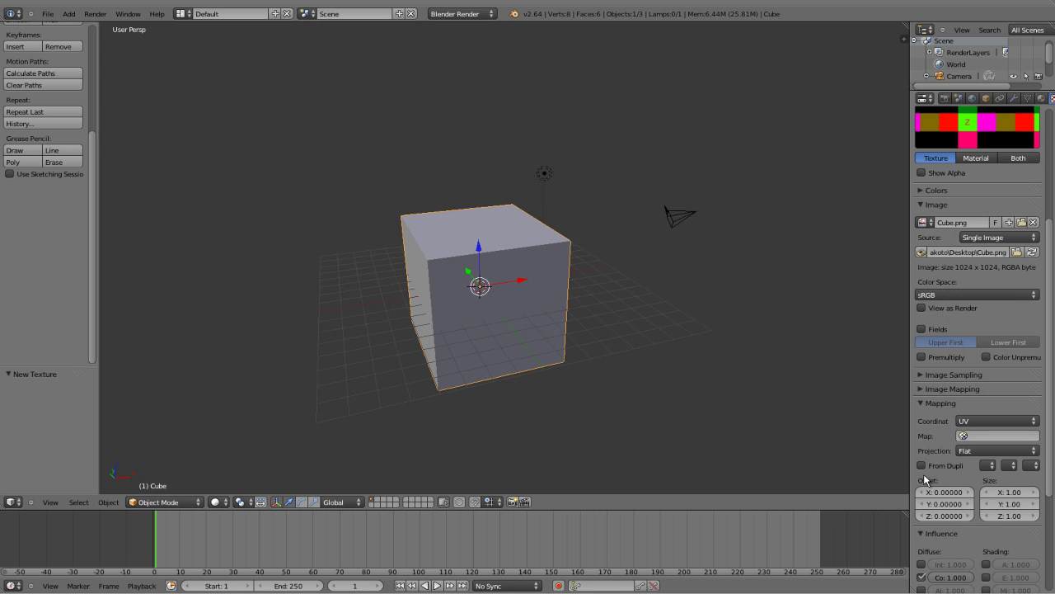
{"action": "left_click", "coordinate": [987, 437]}
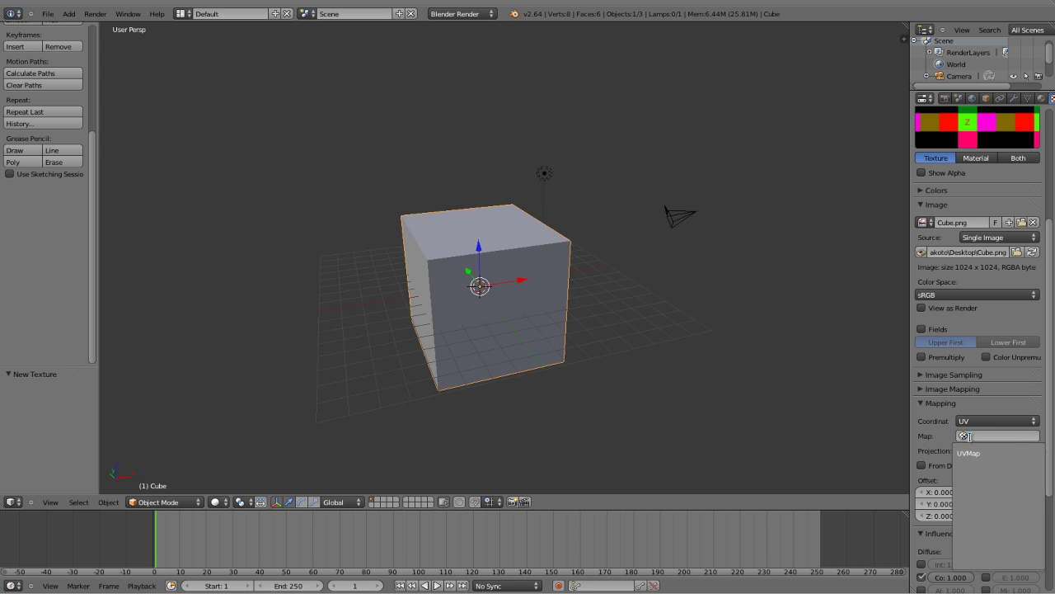
{"action": "left_click", "coordinate": [970, 453]}
{"action": "left_click", "coordinate": [972, 451]}
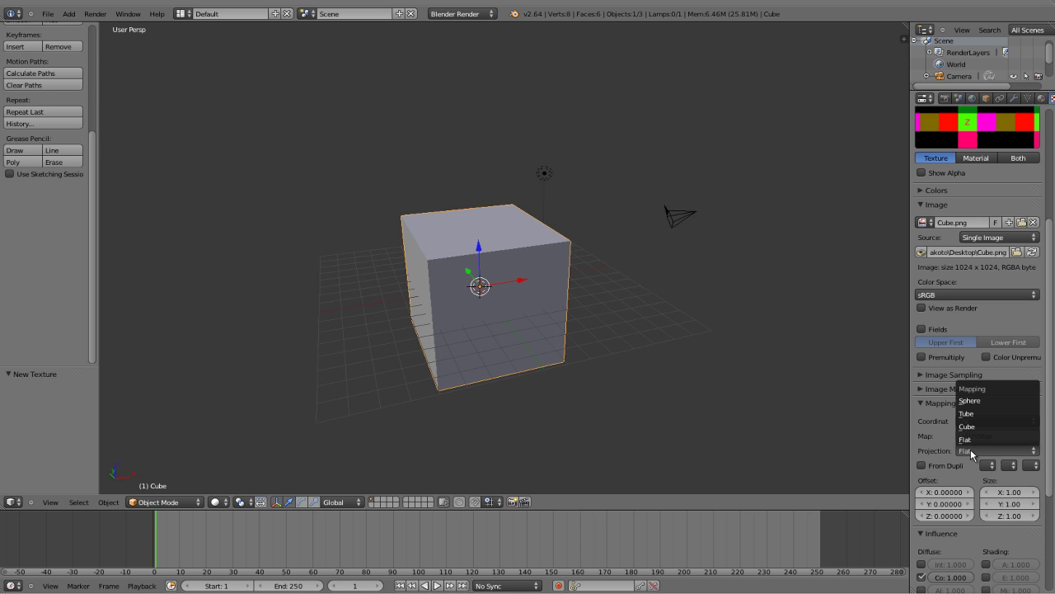
{"action": "scroll", "coordinate": [940, 434], "scroll_direction": "down", "scroll_amount": 3}
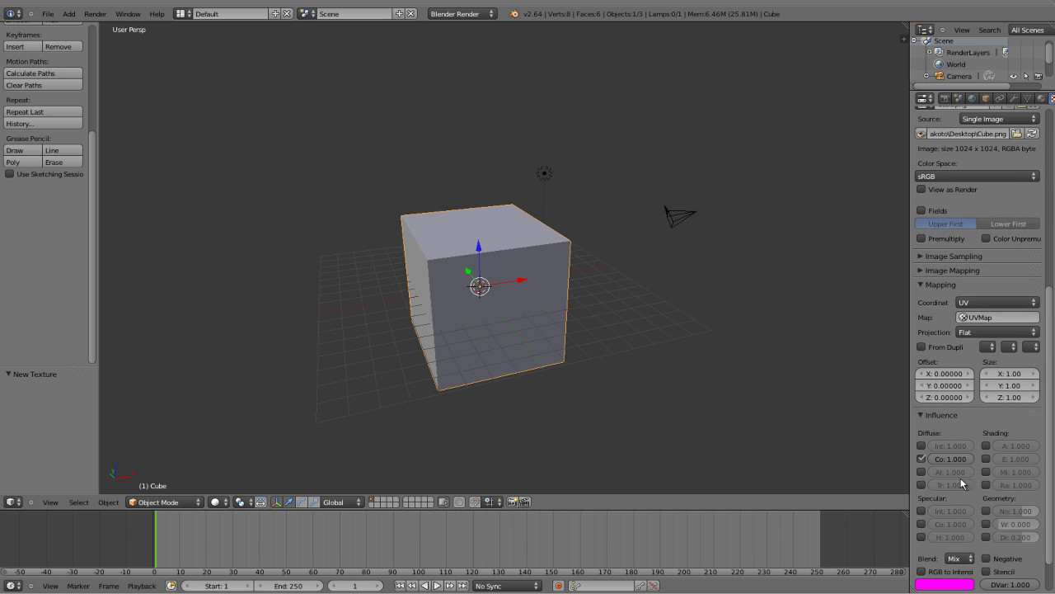
{"action": "scroll", "coordinate": [985, 516], "scroll_direction": "up", "scroll_amount": 1}
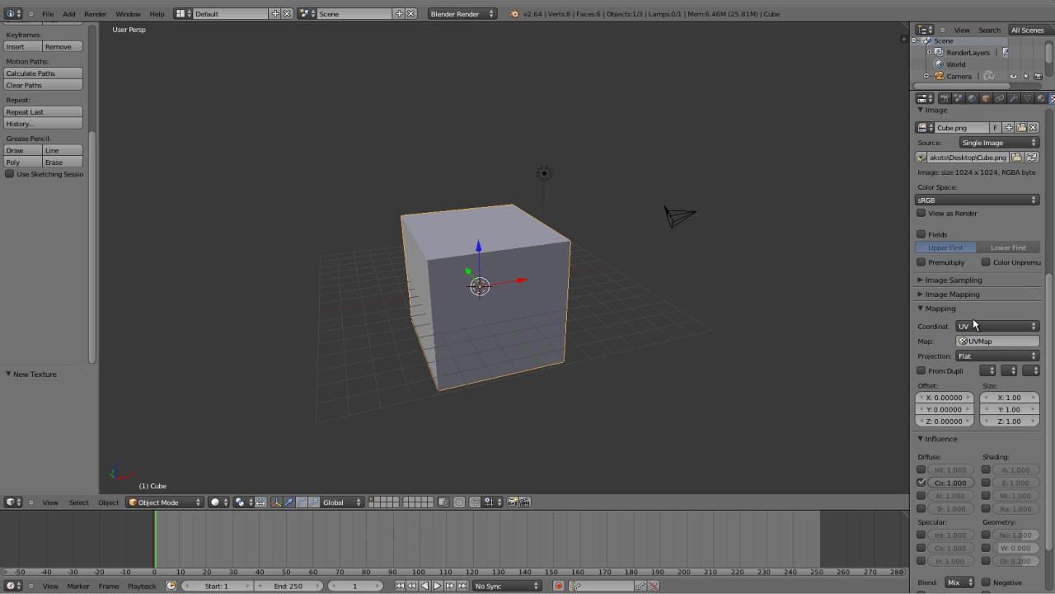
- Enable Normal influence at 1.000 for the Cube.png texture, alongside its Color influence
{"action": "middle_click_drag", "start_coordinate": [601, 318], "coordinate": [497, 247]}
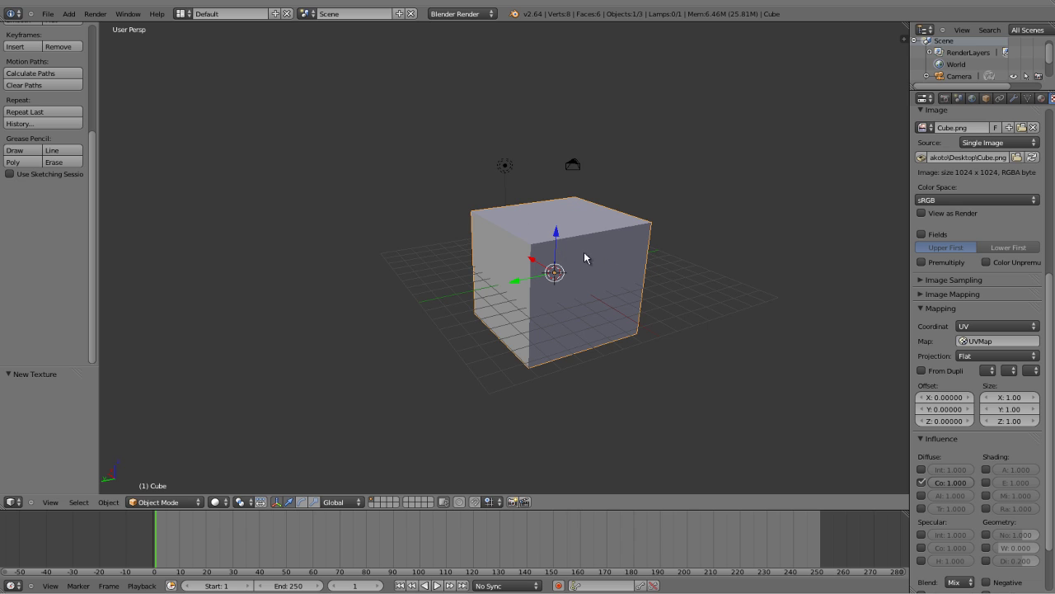
{"action": "middle_click_drag", "start_coordinate": [737, 346], "coordinate": [547, 298]}
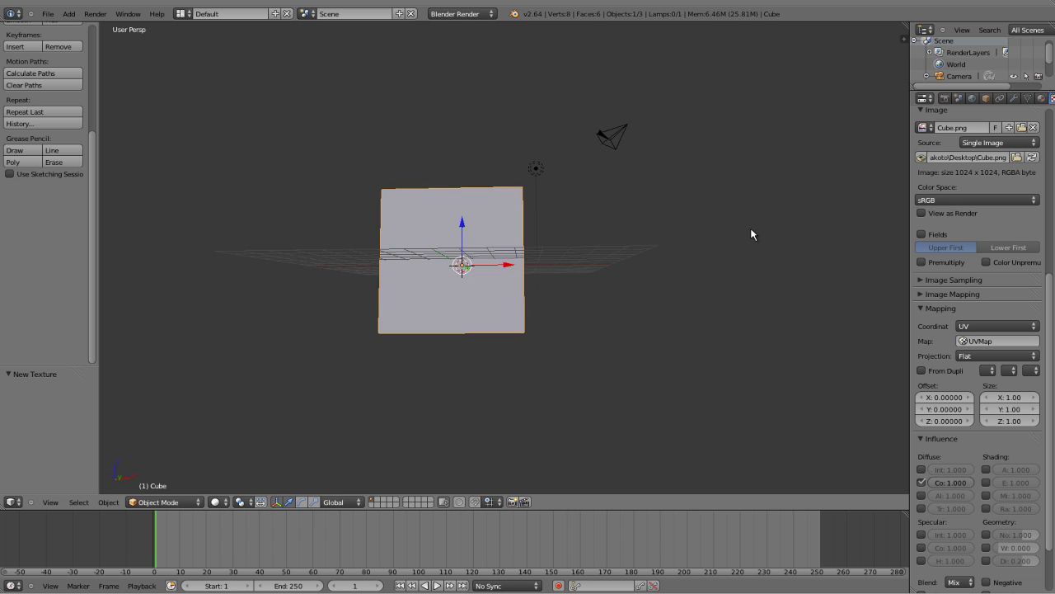
{"action": "scroll", "coordinate": [978, 449], "scroll_direction": "down", "scroll_amount": 3}
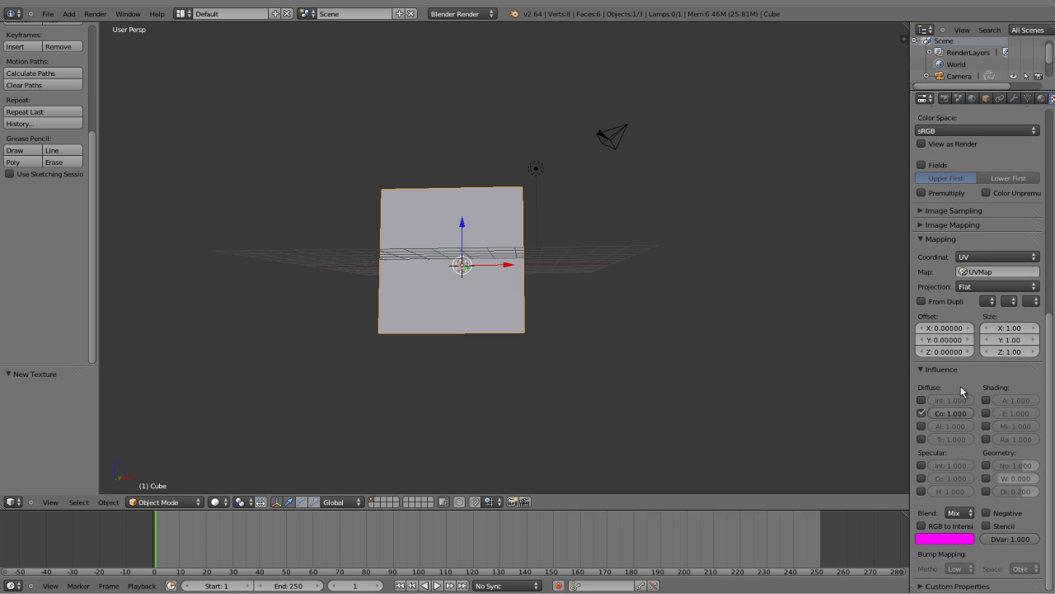
{"action": "left_click", "coordinate": [987, 465]}
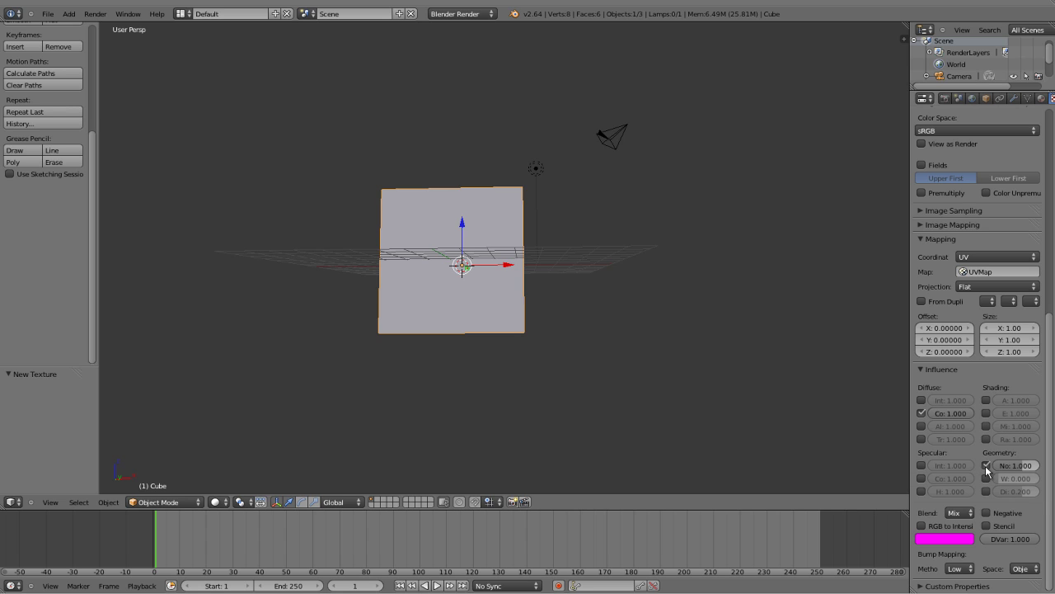
{"action": "scroll", "coordinate": [985, 466], "scroll_direction": "up", "scroll_amount": 5}
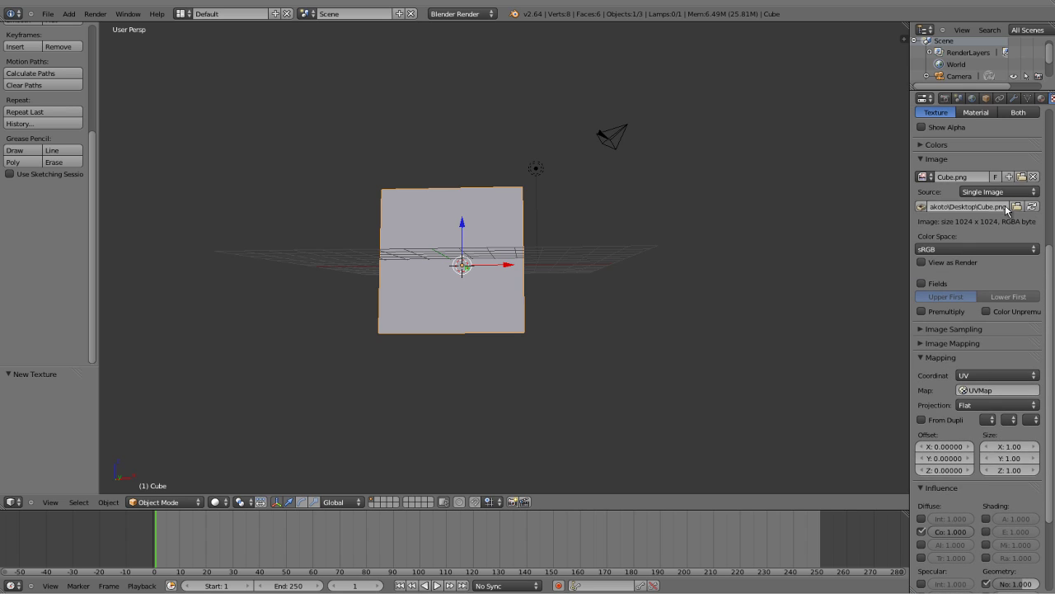
- In the Material tab, drag Specular Intensity to 0.000 to remove the cube's highlights
{"action": "left_click", "coordinate": [1041, 98]}
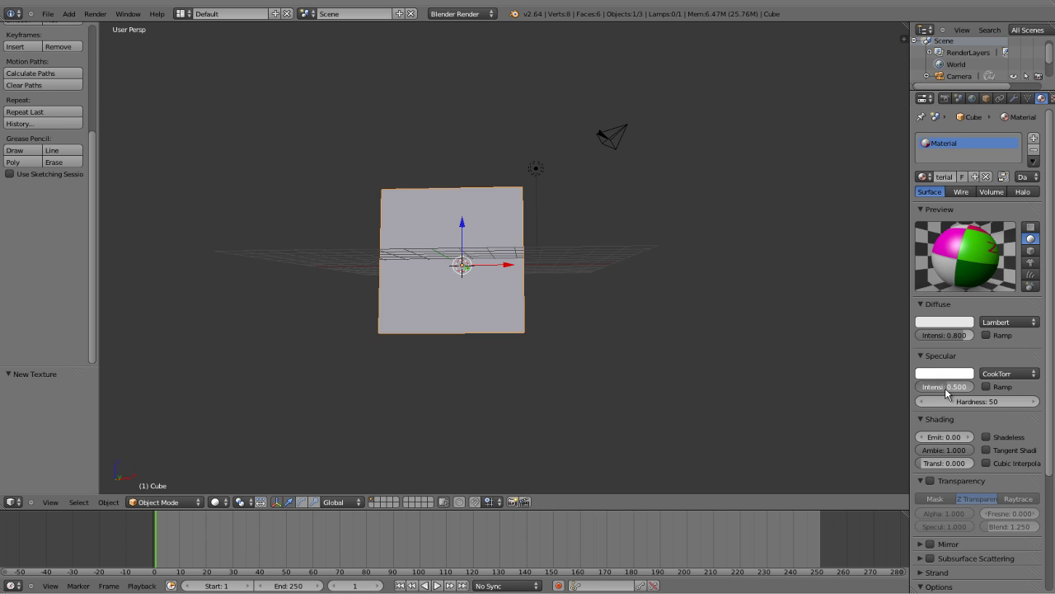
{"action": "left_click_drag", "start_coordinate": [947, 393], "coordinate": [895, 387]}
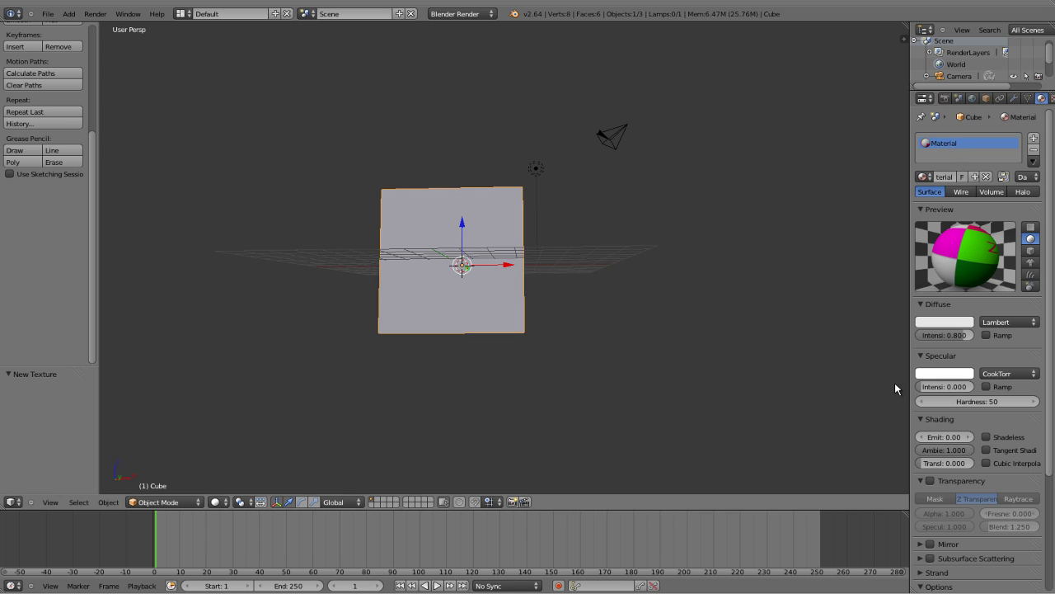
{"action": "middle_click_drag", "start_coordinate": [564, 317], "coordinate": [653, 354]}
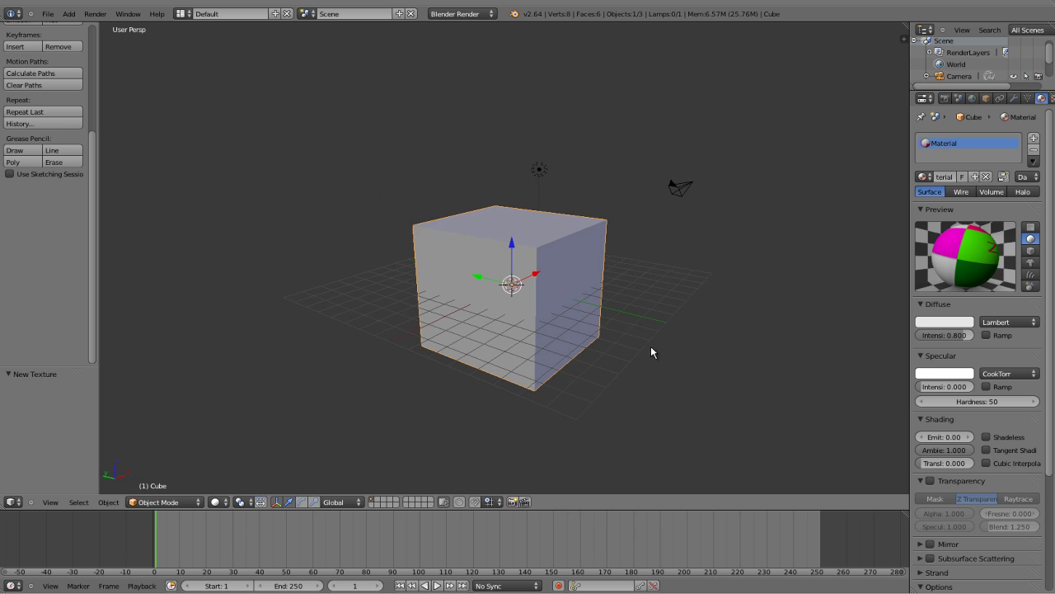
{"action": "scroll", "coordinate": [982, 453], "scroll_direction": "down", "scroll_amount": 3}
{"action": "scroll", "coordinate": [973, 437], "scroll_direction": "up", "scroll_amount": 3}
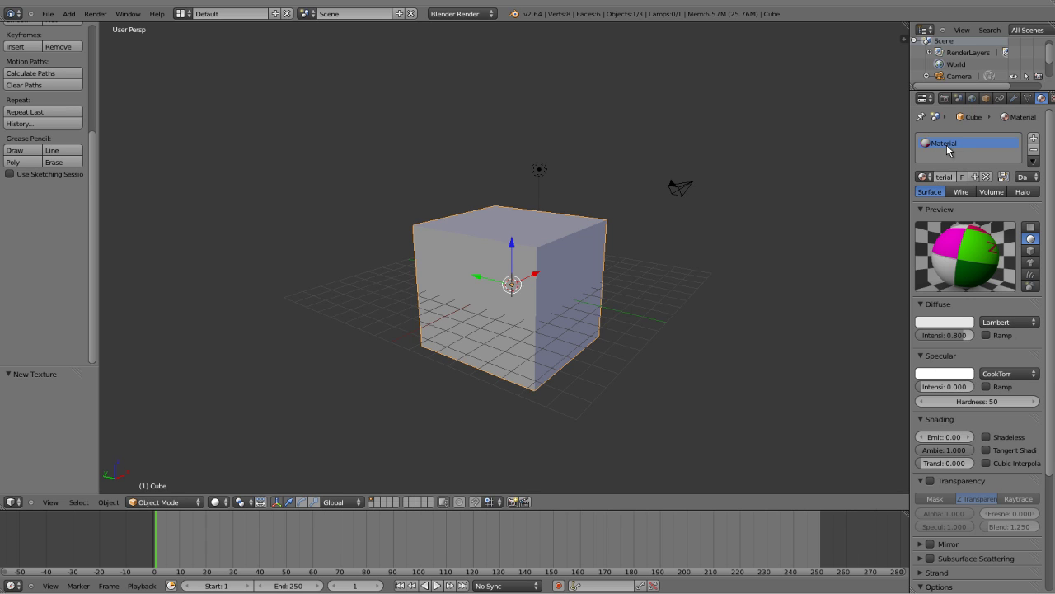
{"action": "middle_click_drag", "start_coordinate": [586, 294], "coordinate": [444, 296]}
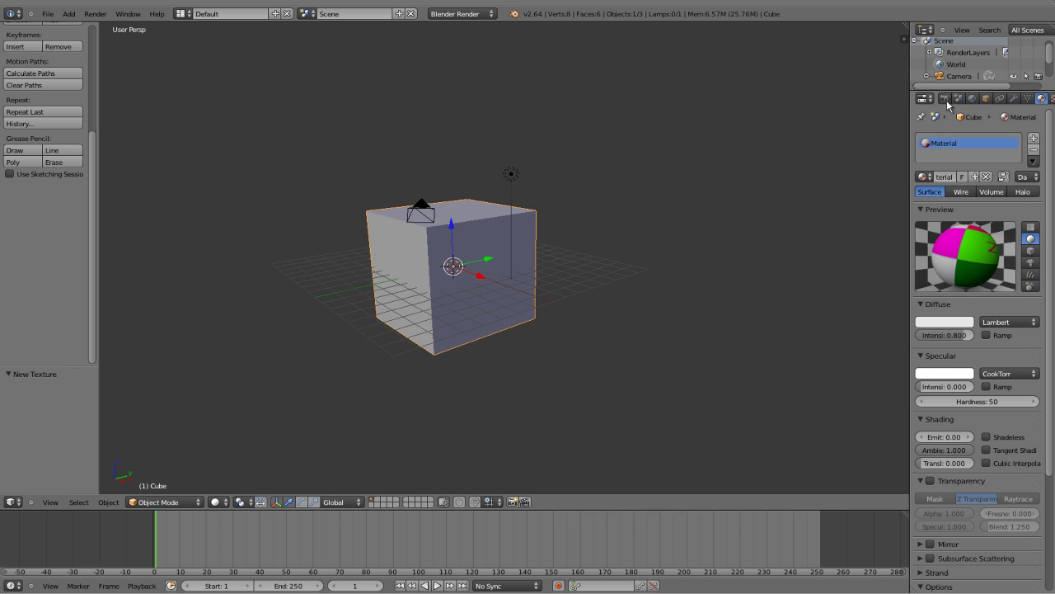
- Move the Lamp along X, Z and Y (Y shift -0.749) nearer the cube, then reselect the cube
{"action": "left_click_drag", "start_coordinate": [977, 88], "coordinate": [975, 171]}
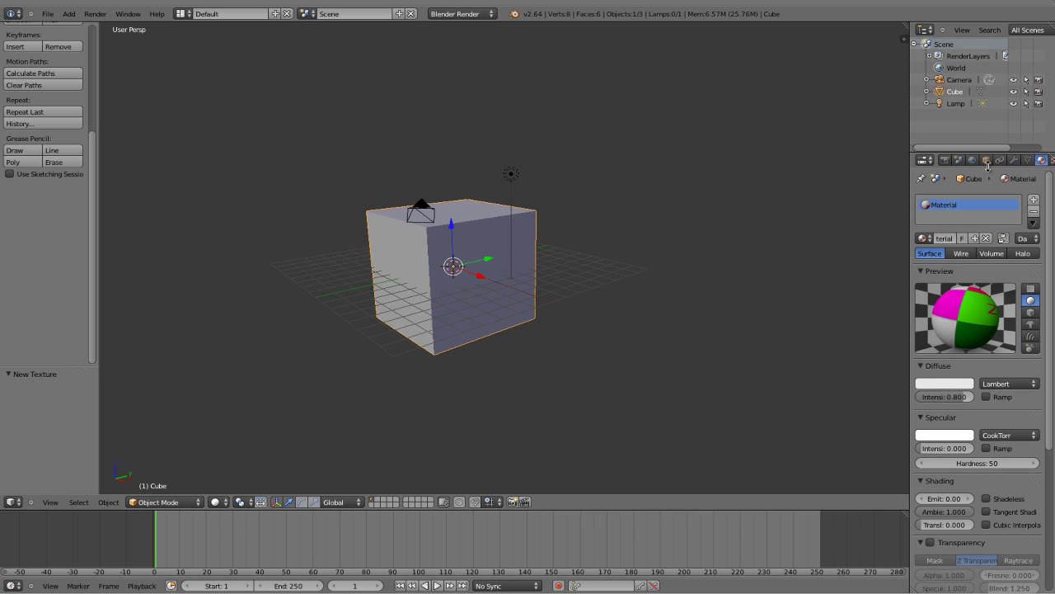
{"action": "left_click", "coordinate": [956, 104]}
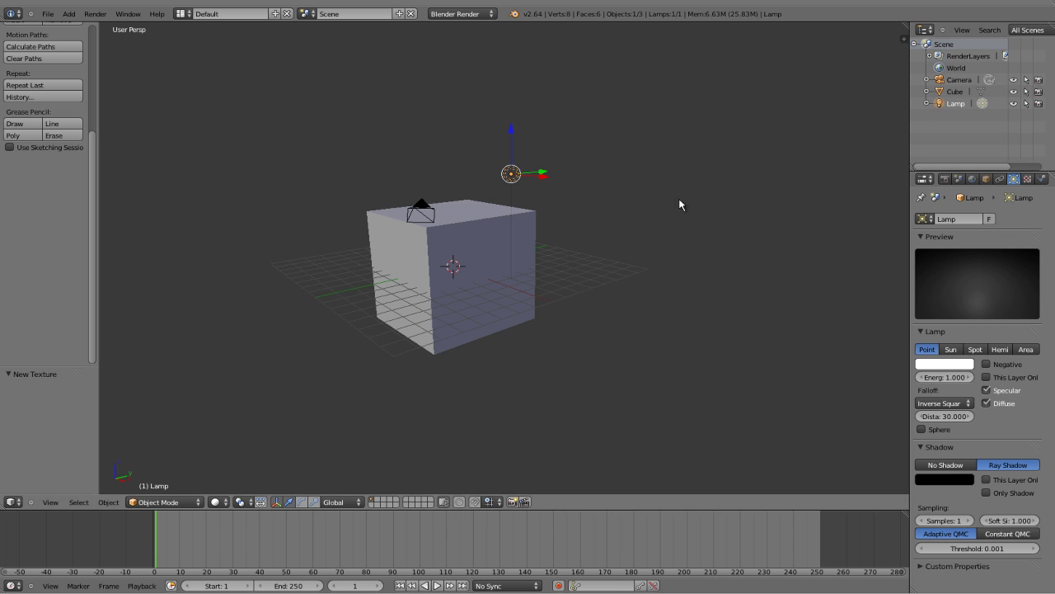
{"action": "left_click_drag", "start_coordinate": [542, 180], "coordinate": [610, 198]}
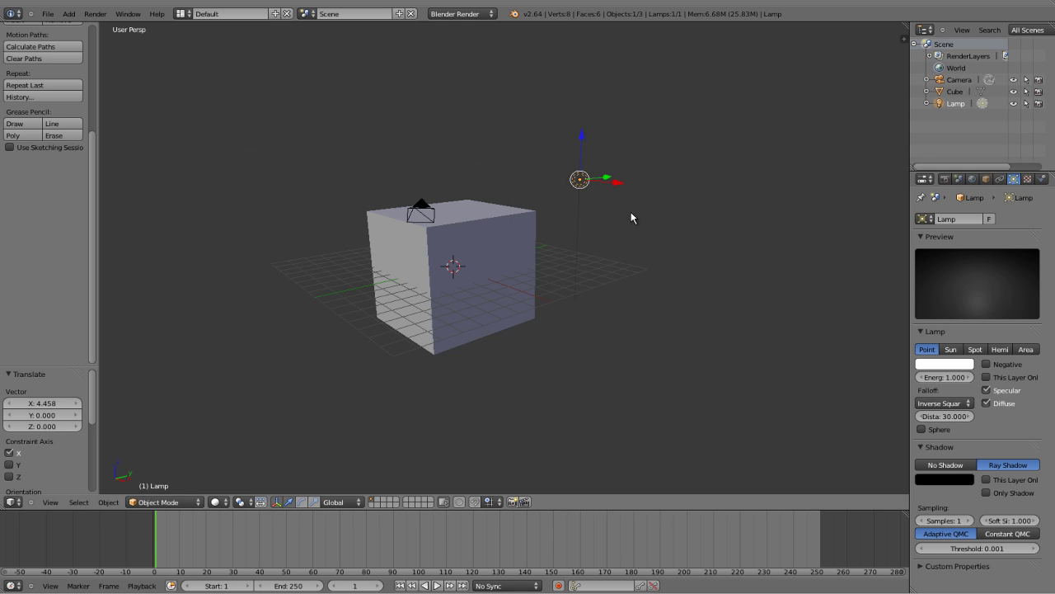
{"action": "middle_click_drag", "start_coordinate": [632, 219], "coordinate": [672, 229]}
{"action": "left_click_drag", "start_coordinate": [625, 149], "coordinate": [628, 202]}
{"action": "middle_click_drag", "start_coordinate": [629, 206], "coordinate": [594, 266]}
{"action": "left_click_drag", "start_coordinate": [594, 266], "coordinate": [540, 239]}
{"action": "middle_click_drag", "start_coordinate": [617, 289], "coordinate": [651, 297]}
{"action": "right_click", "coordinate": [445, 289]}
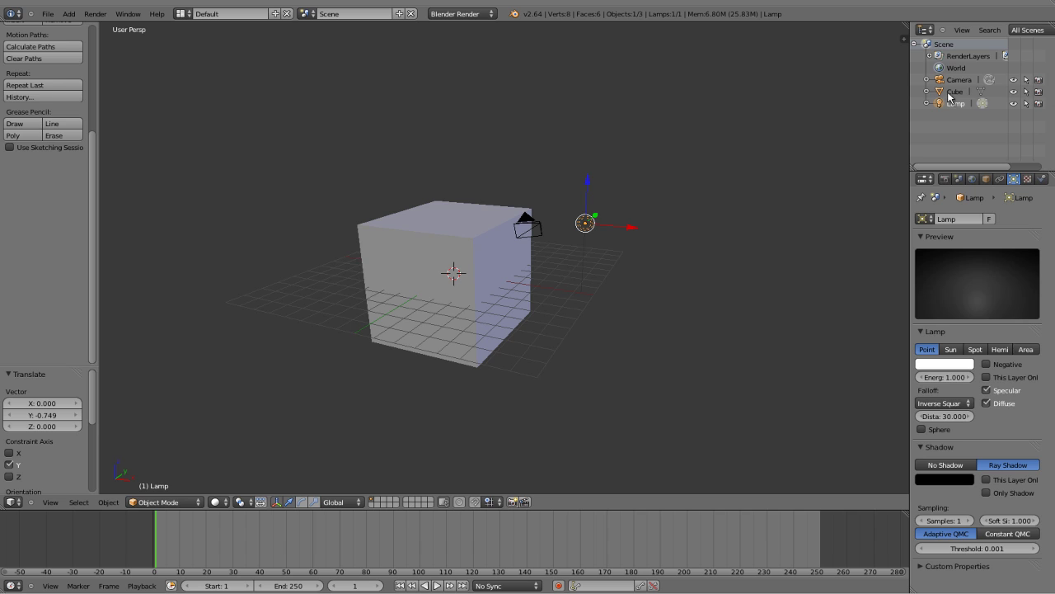
{"action": "scroll", "coordinate": [962, 483], "scroll_direction": "down", "scroll_amount": 2}
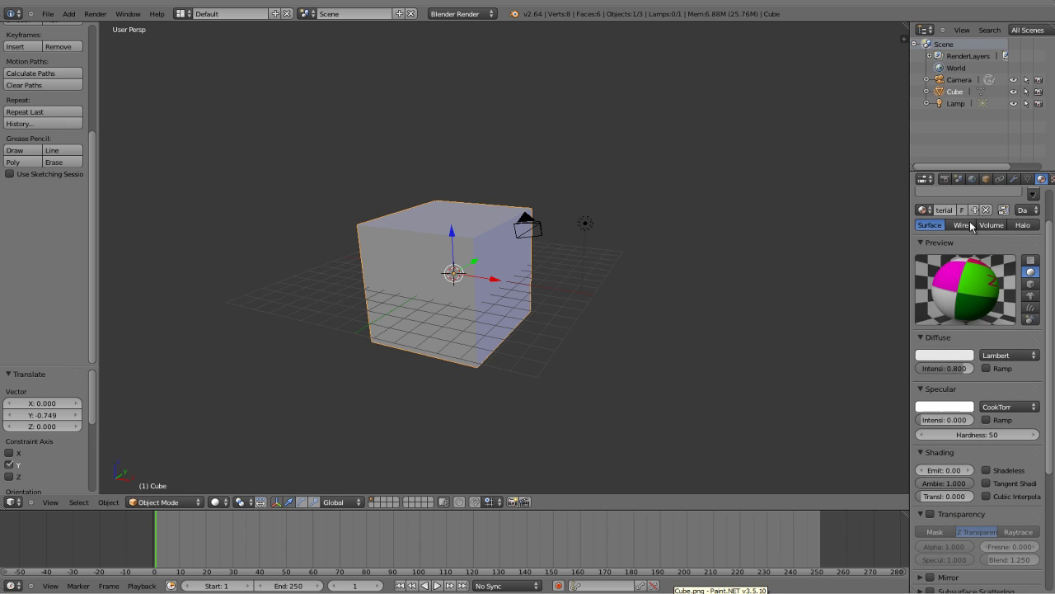
- Pick yellow on the colour wheel for the cube material's Diffuse colour
{"action": "left_click", "coordinate": [1052, 178]}
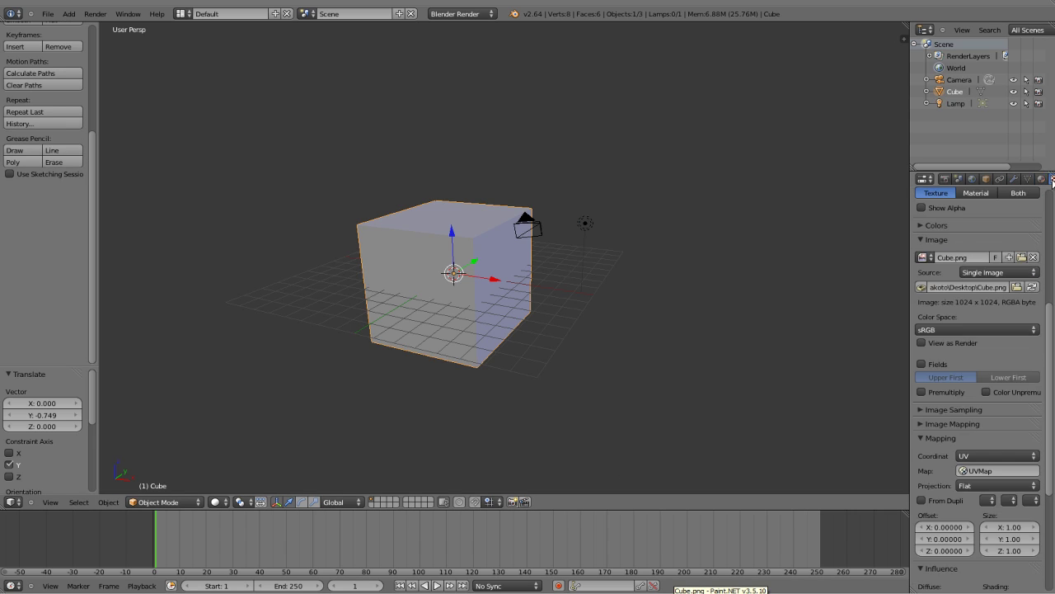
{"action": "left_click", "coordinate": [1042, 179]}
{"action": "scroll", "coordinate": [1027, 256], "scroll_direction": "up", "scroll_amount": 2}
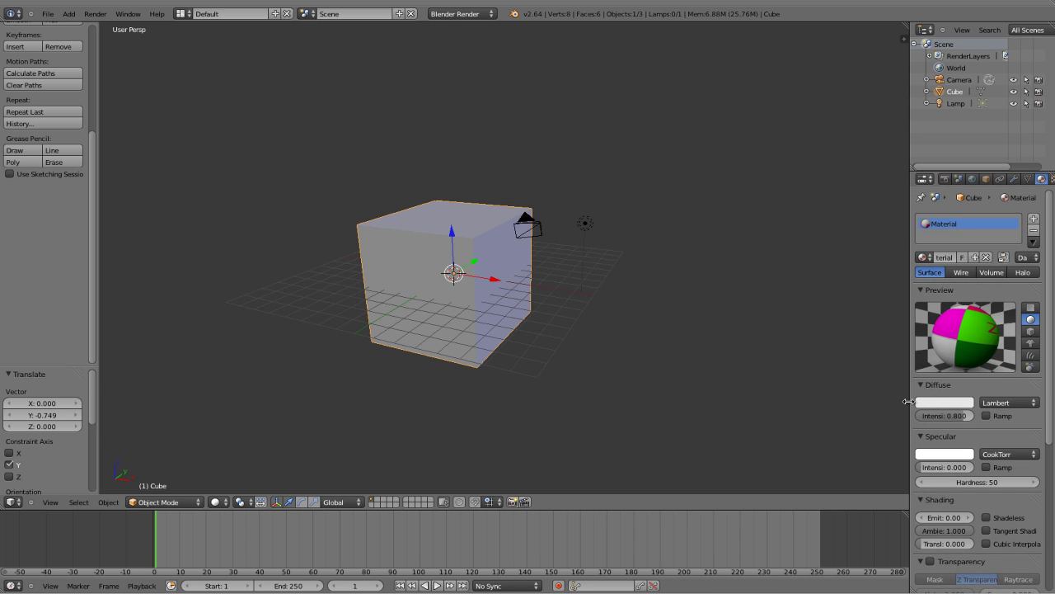
{"action": "left_click", "coordinate": [937, 404]}
{"action": "left_click_drag", "start_coordinate": [909, 310], "coordinate": [879, 306]}
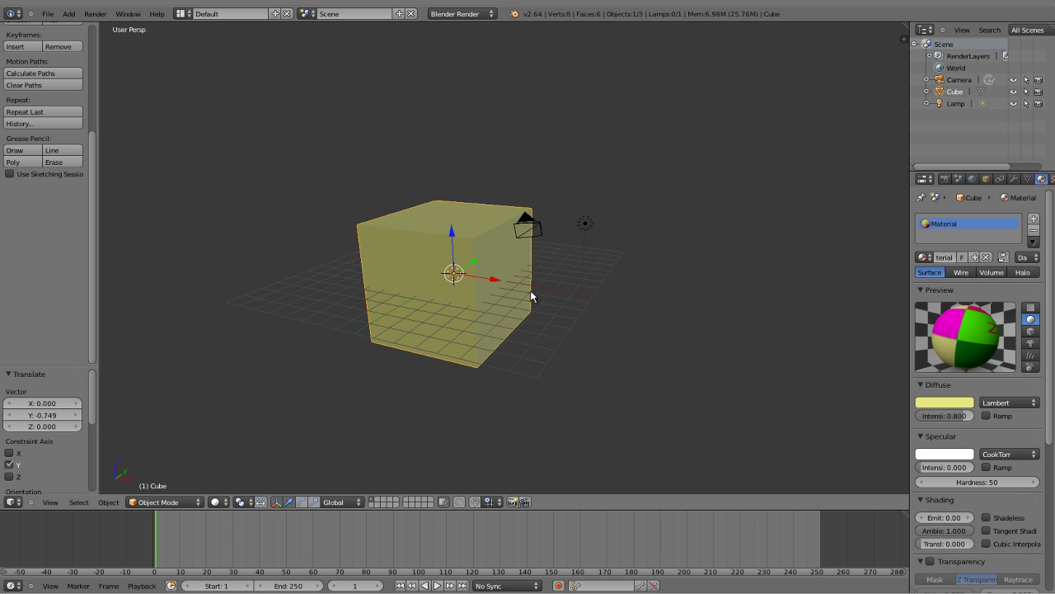
- Orbit and zoom around the cube to inspect the yellow textured result
{"action": "middle_click_drag", "start_coordinate": [530, 290], "coordinate": [689, 330]}
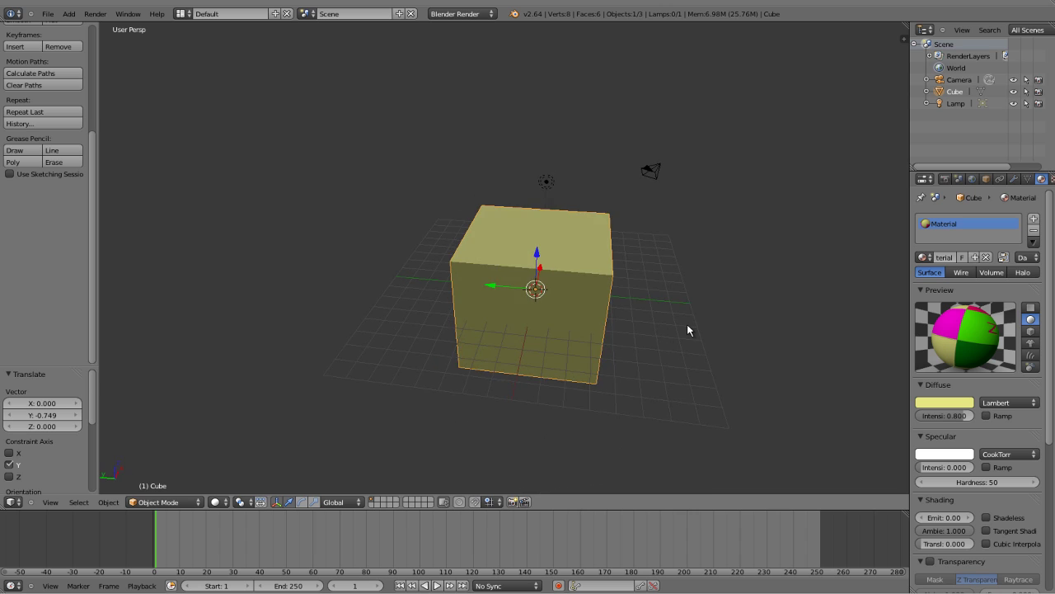
{"action": "scroll", "coordinate": [688, 330], "scroll_direction": "up", "scroll_amount": 2}
{"action": "scroll", "coordinate": [586, 228], "scroll_direction": "up", "scroll_amount": 2}
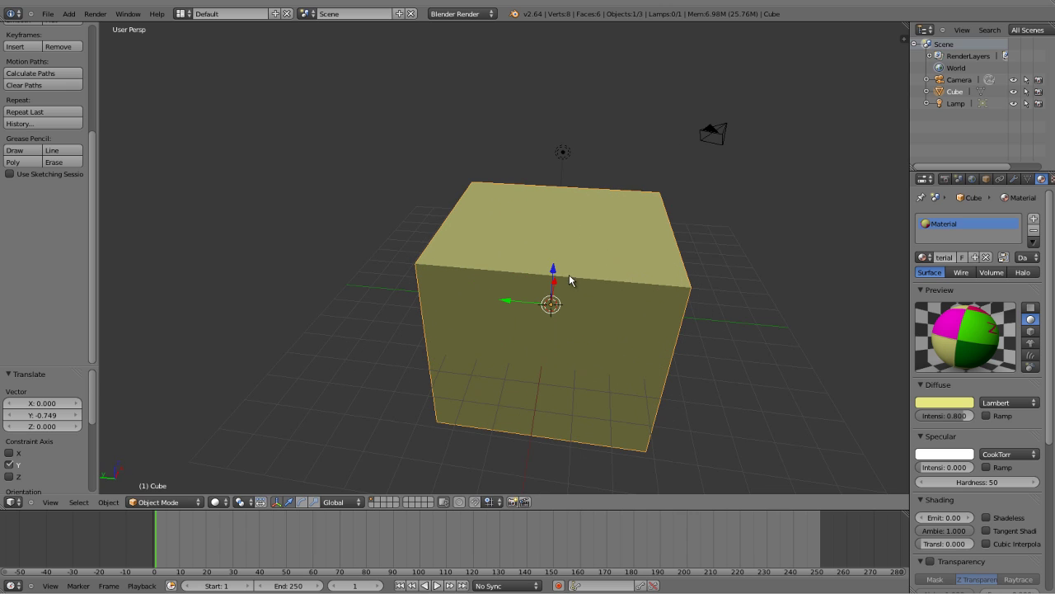
{"action": "scroll", "coordinate": [624, 271], "scroll_direction": "down", "scroll_amount": 2}
{"action": "middle_click_drag", "start_coordinate": [624, 271], "coordinate": [648, 290]}
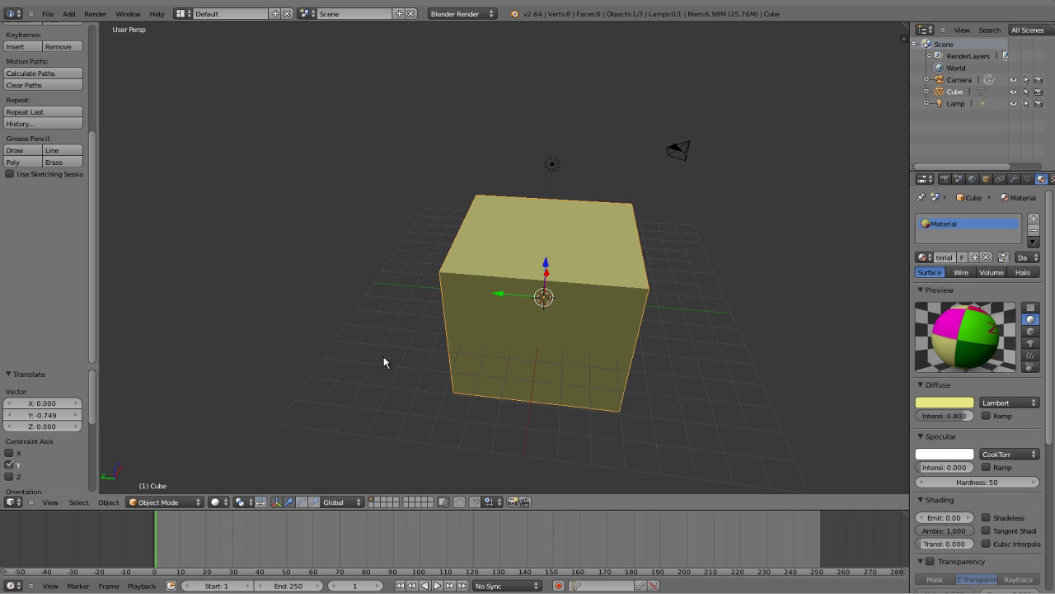
{"action": "middle_click_drag", "start_coordinate": [417, 347], "coordinate": [556, 346]}
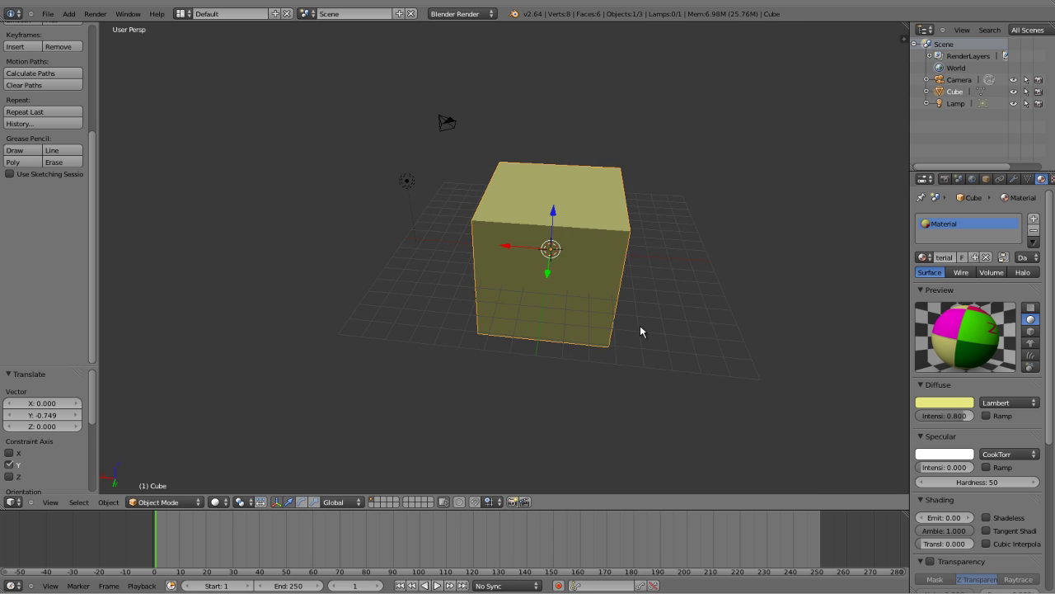
{"action": "scroll", "coordinate": [642, 331], "scroll_direction": "down", "scroll_amount": 1}
{"action": "scroll", "coordinate": [641, 325], "scroll_direction": "up", "scroll_amount": 2}
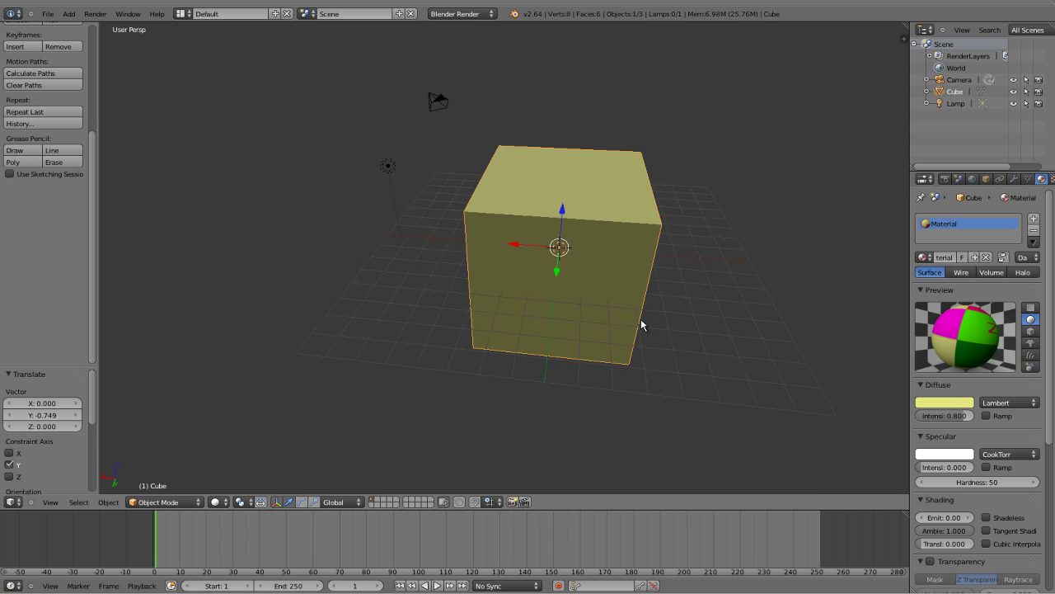
{"action": "scroll", "coordinate": [640, 325], "scroll_direction": "down", "scroll_amount": 1}
{"action": "scroll", "coordinate": [639, 321], "scroll_direction": "up", "scroll_amount": 1}
{"action": "scroll", "coordinate": [961, 487], "scroll_direction": "down", "scroll_amount": 4}
{"action": "scroll", "coordinate": [956, 502], "scroll_direction": "up", "scroll_amount": 4}
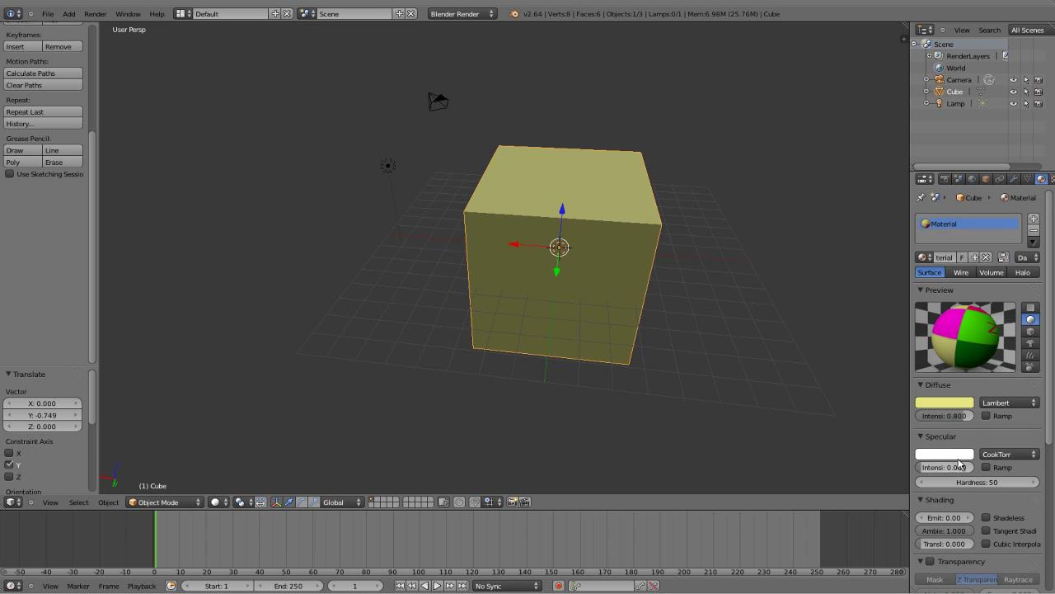
- Switch the material preview to the cube shape
{"action": "left_click", "coordinate": [1031, 331]}
{"action": "scroll", "coordinate": [977, 336], "scroll_direction": "down", "scroll_amount": 1}
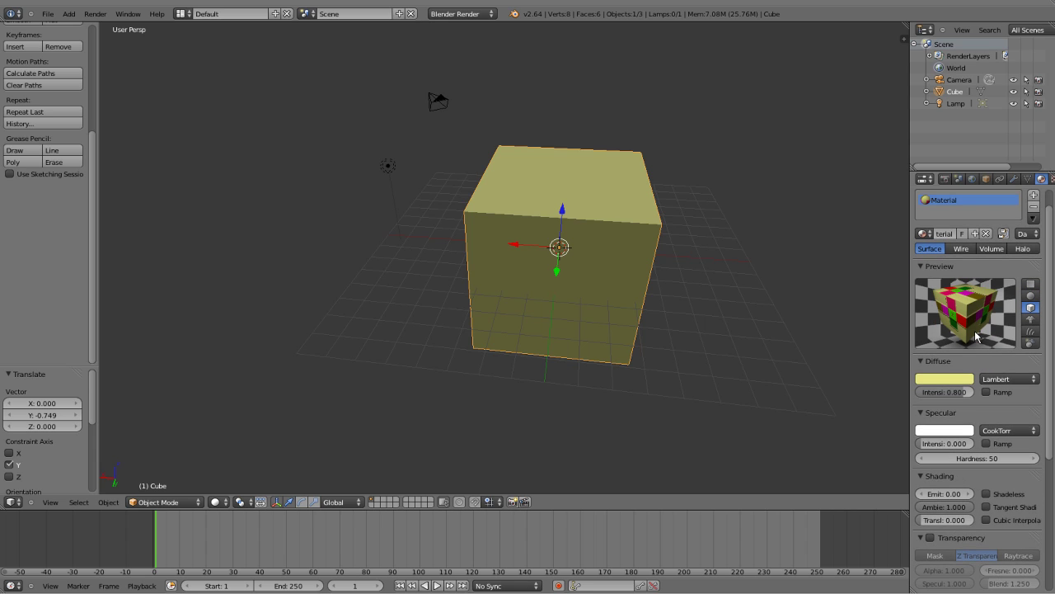
{"action": "scroll", "coordinate": [960, 330], "scroll_direction": "down", "scroll_amount": 1}
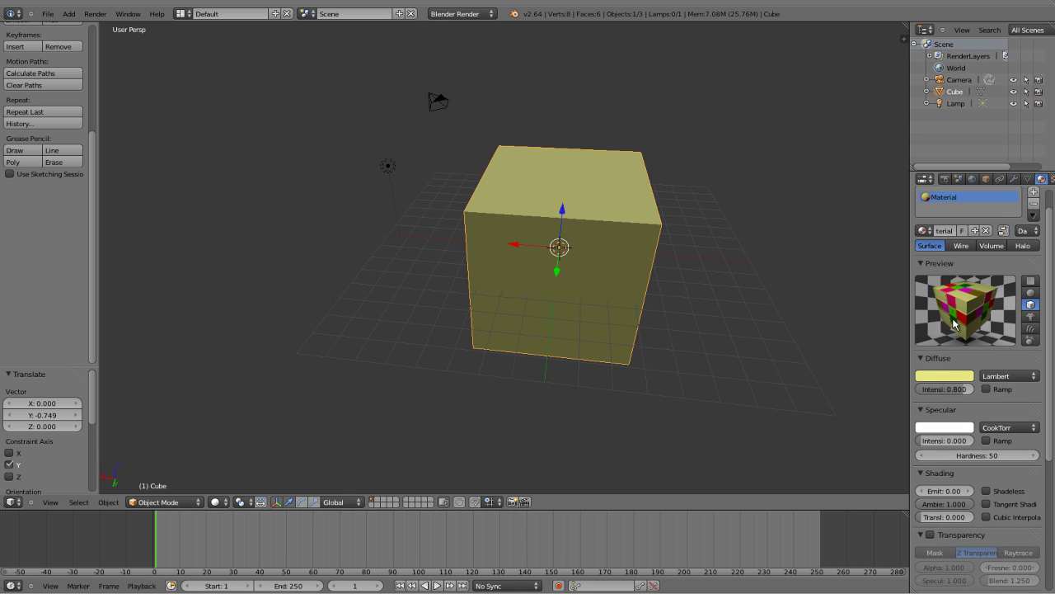
{"action": "scroll", "coordinate": [989, 371], "scroll_direction": "down", "scroll_amount": 8}
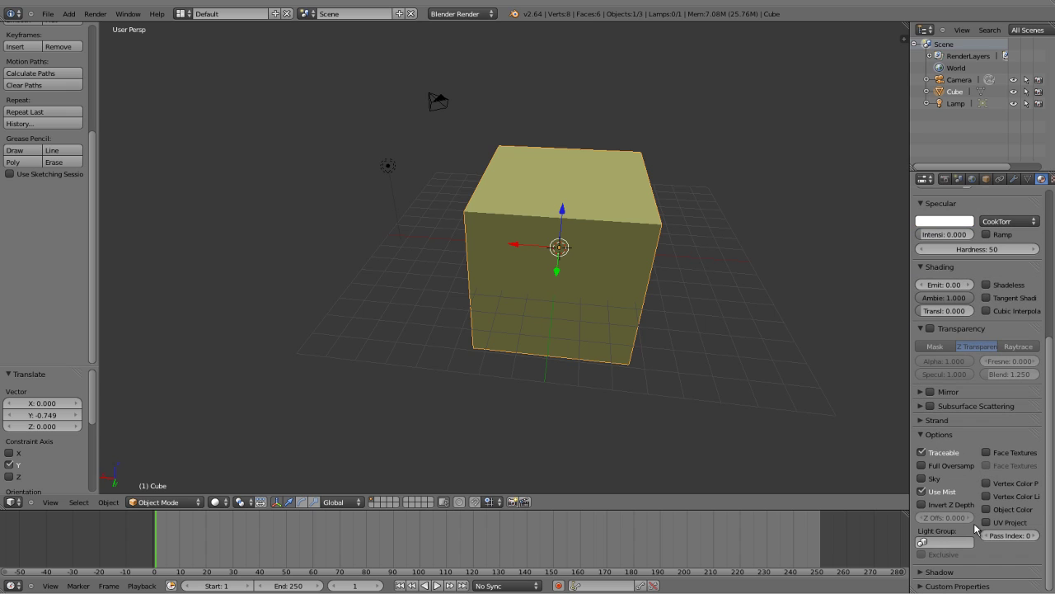
{"action": "scroll", "coordinate": [985, 388], "scroll_direction": "up", "scroll_amount": 9}
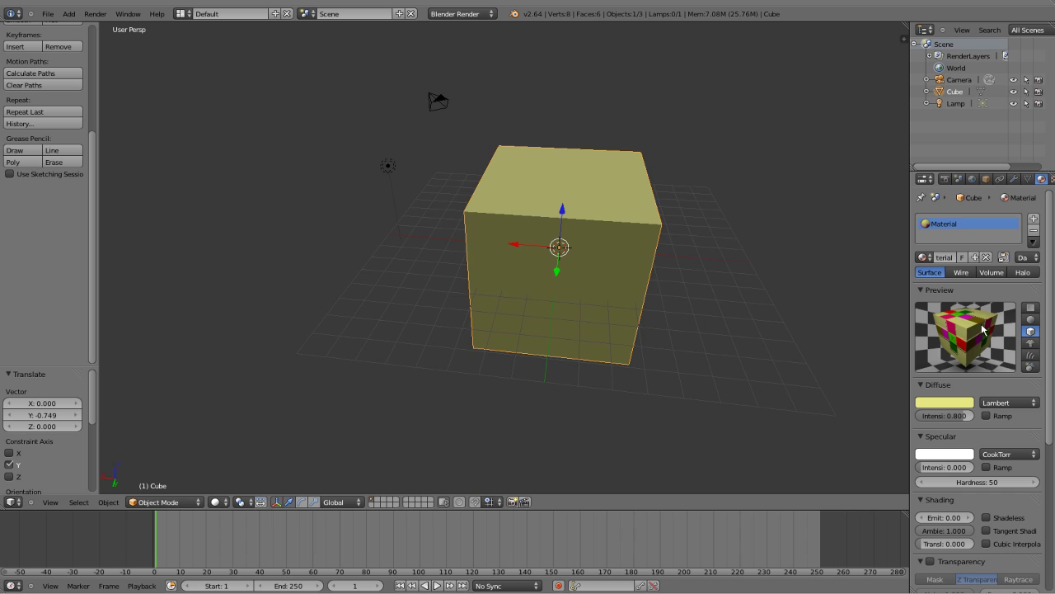
- Render a test image of the scene with Render > Render Image
{"action": "left_click", "coordinate": [1052, 179]}
{"action": "scroll", "coordinate": [921, 396], "scroll_direction": "down", "scroll_amount": 6}
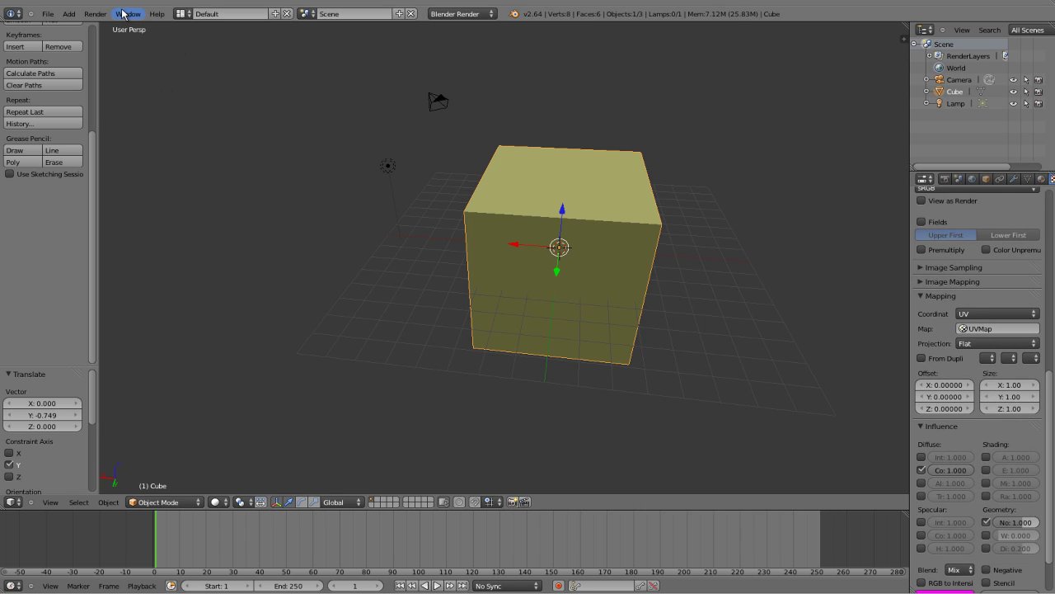
{"action": "left_click", "coordinate": [95, 14]}
{"action": "left_click", "coordinate": [126, 38]}
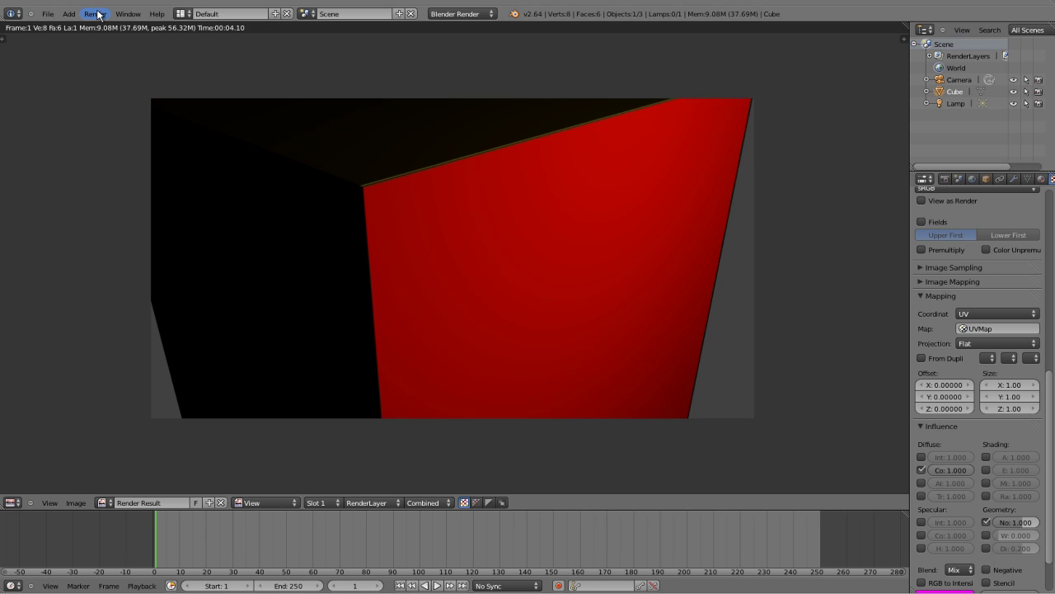
- Close the render result and slide the camera to a new X position
{"action": "key", "text": "Escape"}
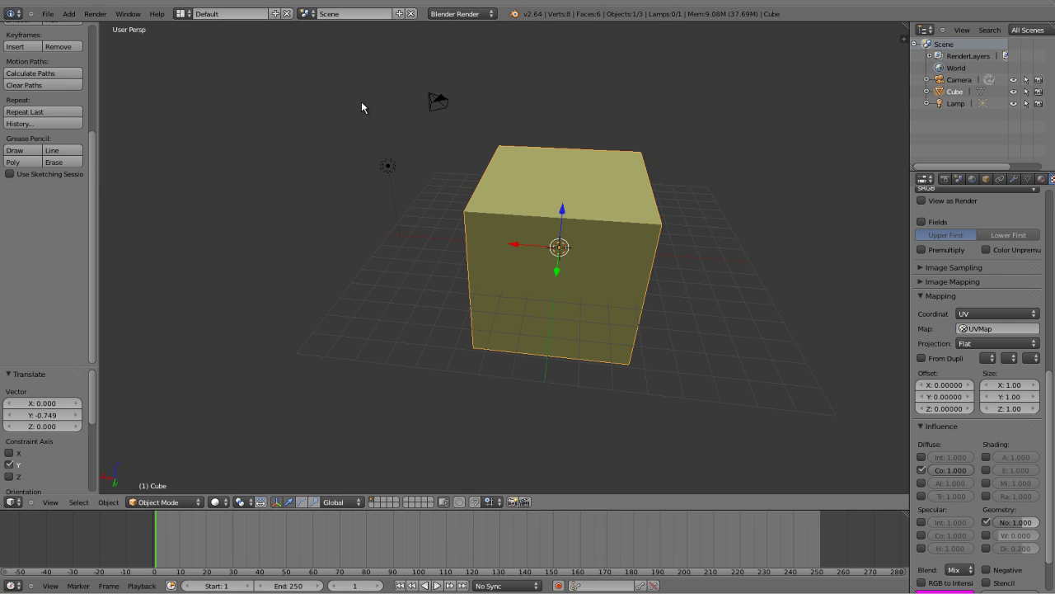
{"action": "left_click", "coordinate": [957, 79]}
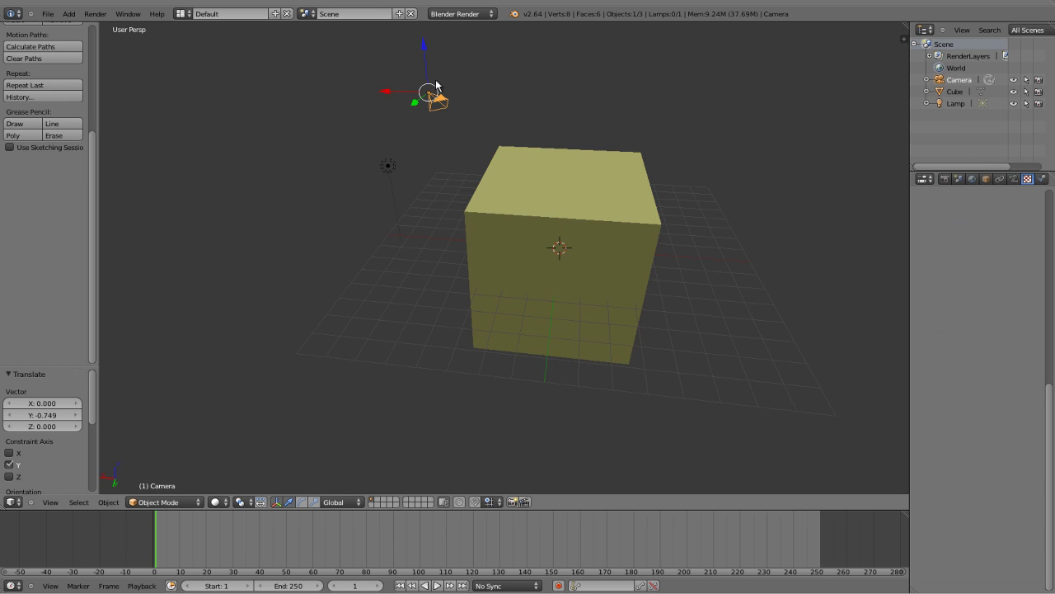
{"action": "middle_click_drag", "start_coordinate": [425, 142], "coordinate": [169, 181]}
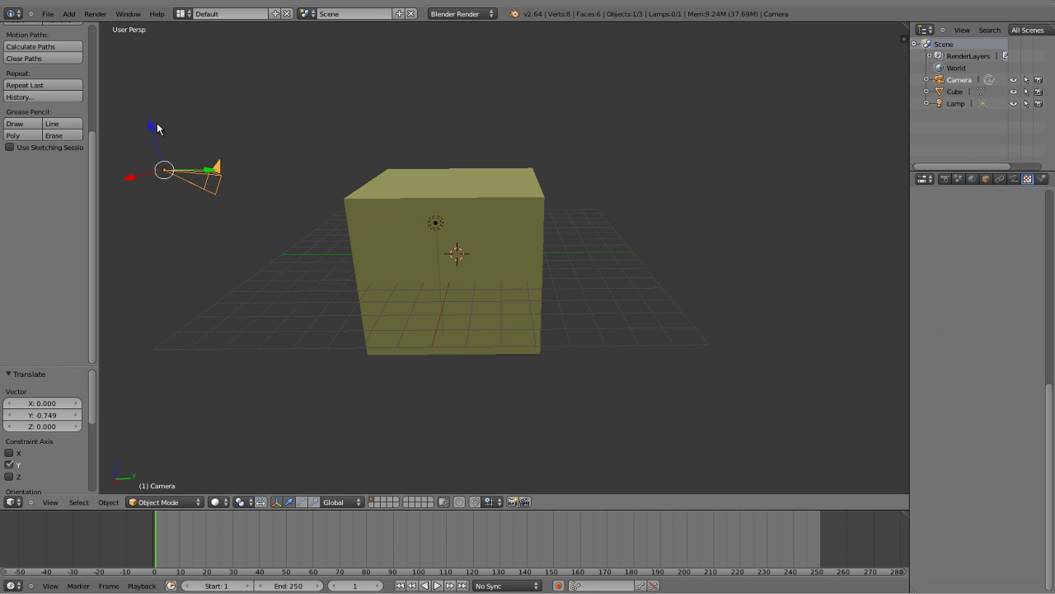
{"action": "left_click_drag", "start_coordinate": [136, 175], "coordinate": [243, 136]}
{"action": "middle_click_drag", "start_coordinate": [243, 136], "coordinate": [384, 181]}
- Rotate the camera about X, stretch it along Y, and turn it -28° about Z
{"action": "key", "text": "r"}
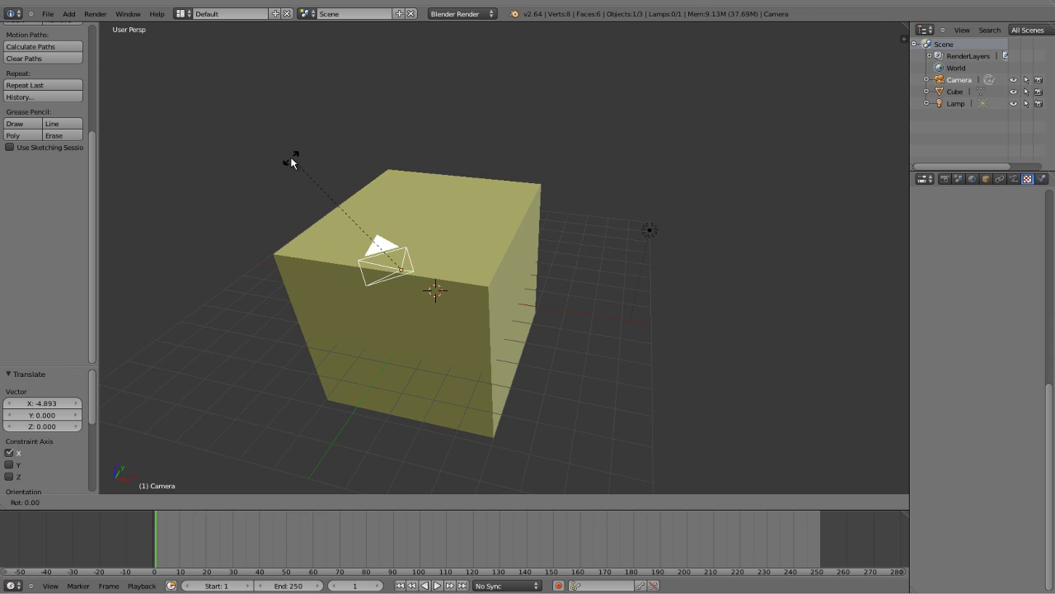
{"action": "key", "text": "x"}
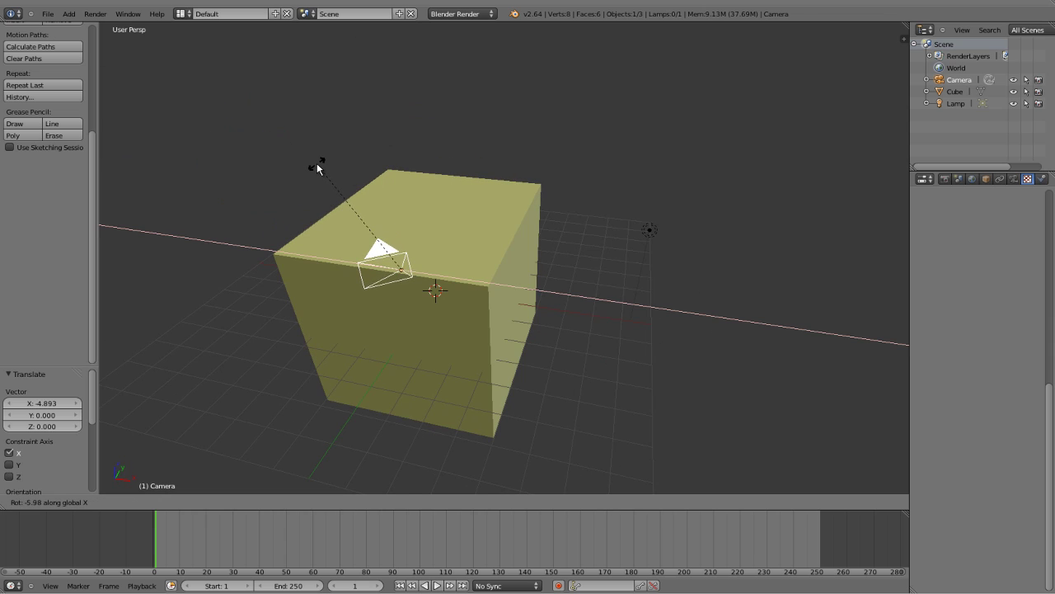
{"action": "left_click", "coordinate": [316, 163]}
{"action": "key", "text": "s"}
{"action": "key", "text": "y"}
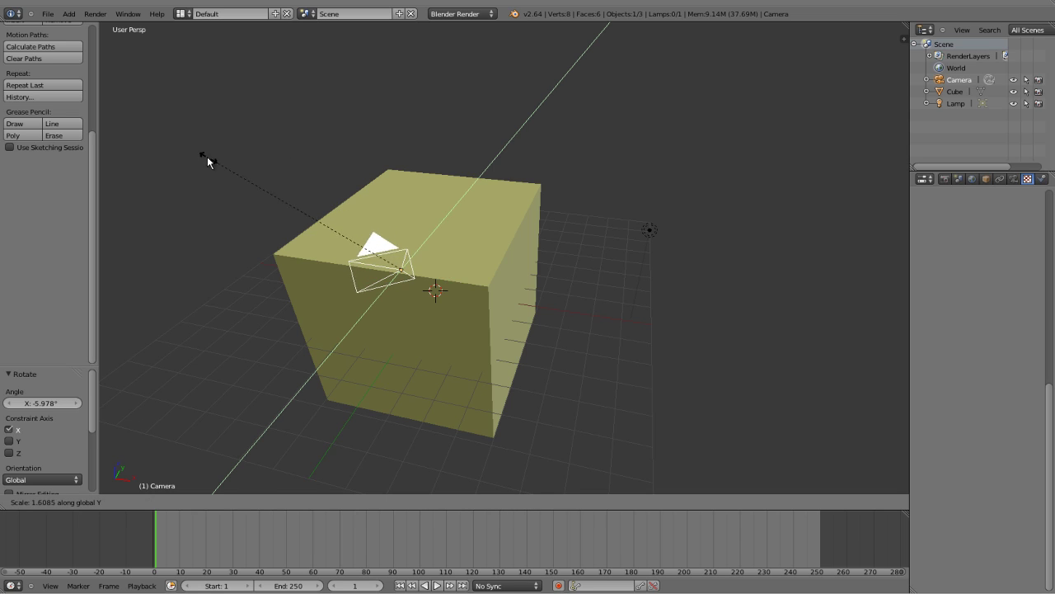
{"action": "left_click", "coordinate": [191, 156]}
{"action": "key", "text": "r"}
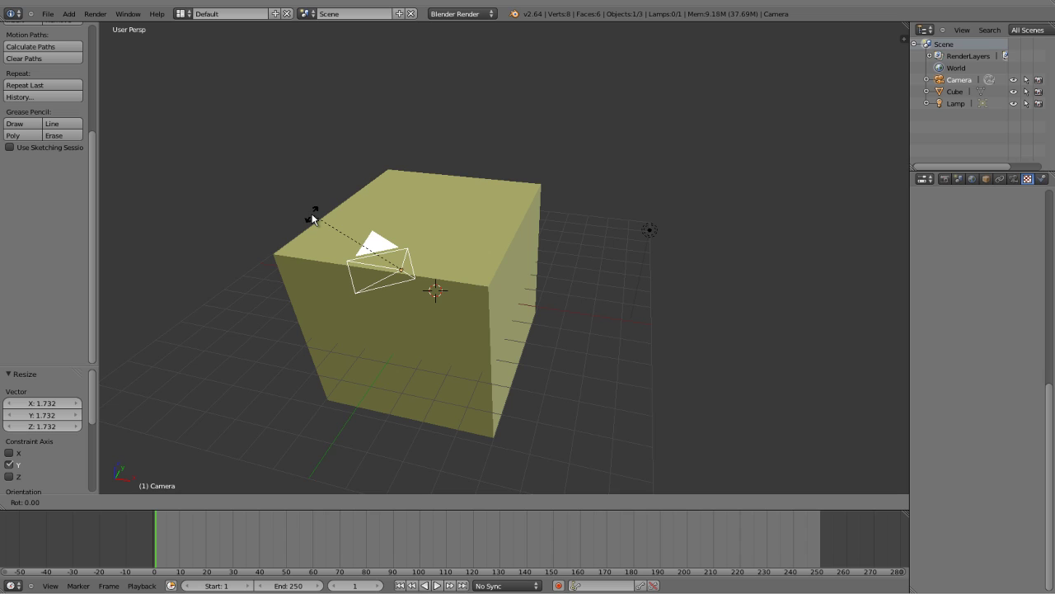
{"action": "key", "text": "z"}
{"action": "left_click", "coordinate": [376, 217]}
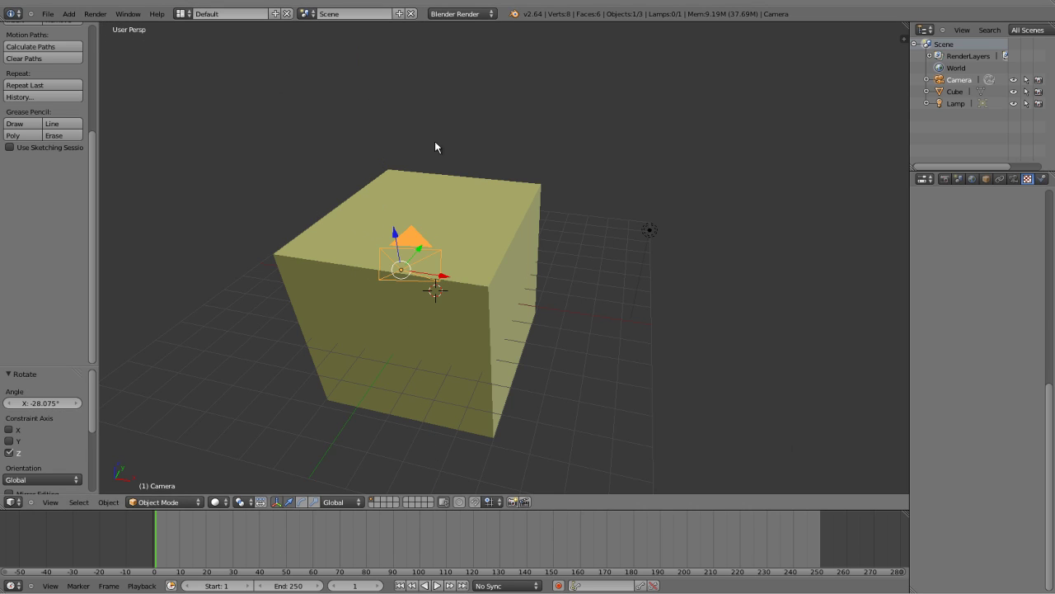
- Rotate the Lamp and move it along X to sit just above the cube's top
{"action": "left_click", "coordinate": [957, 104]}
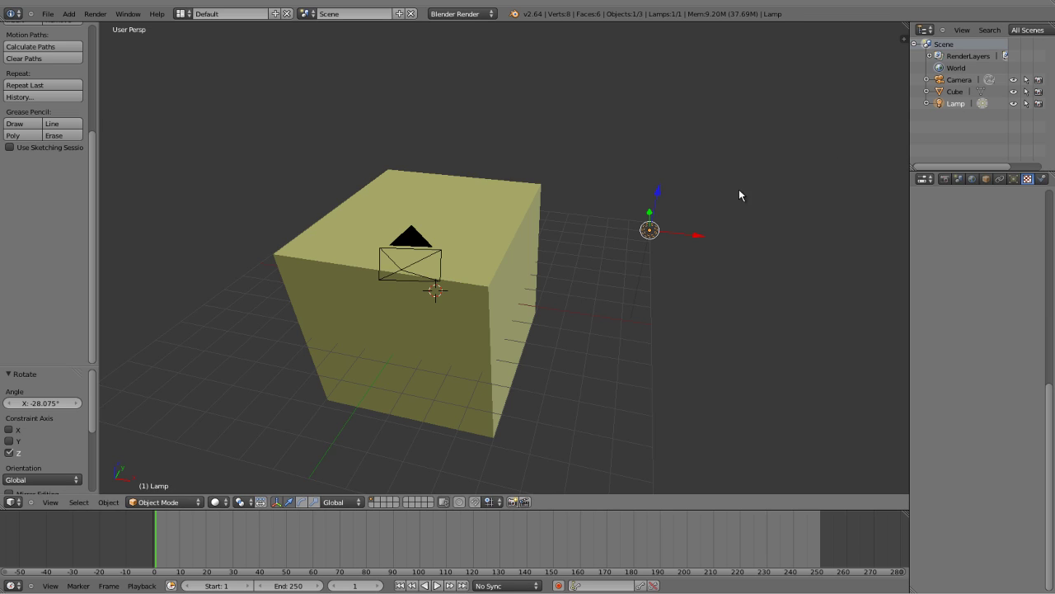
{"action": "key", "text": "r"}
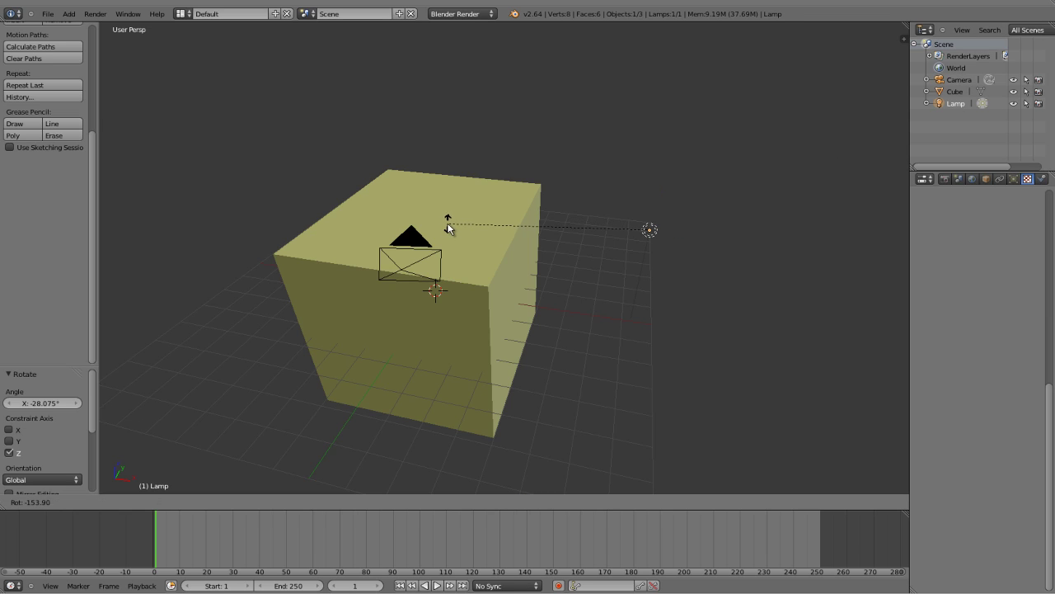
{"action": "left_click", "coordinate": [448, 217]}
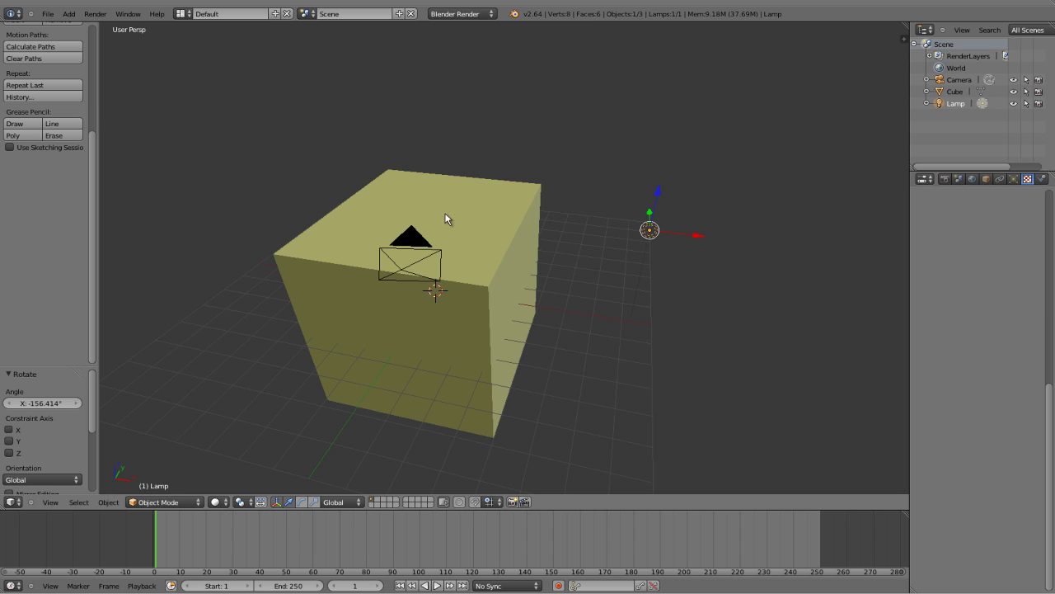
{"action": "left_click_drag", "start_coordinate": [690, 230], "coordinate": [452, 157]}
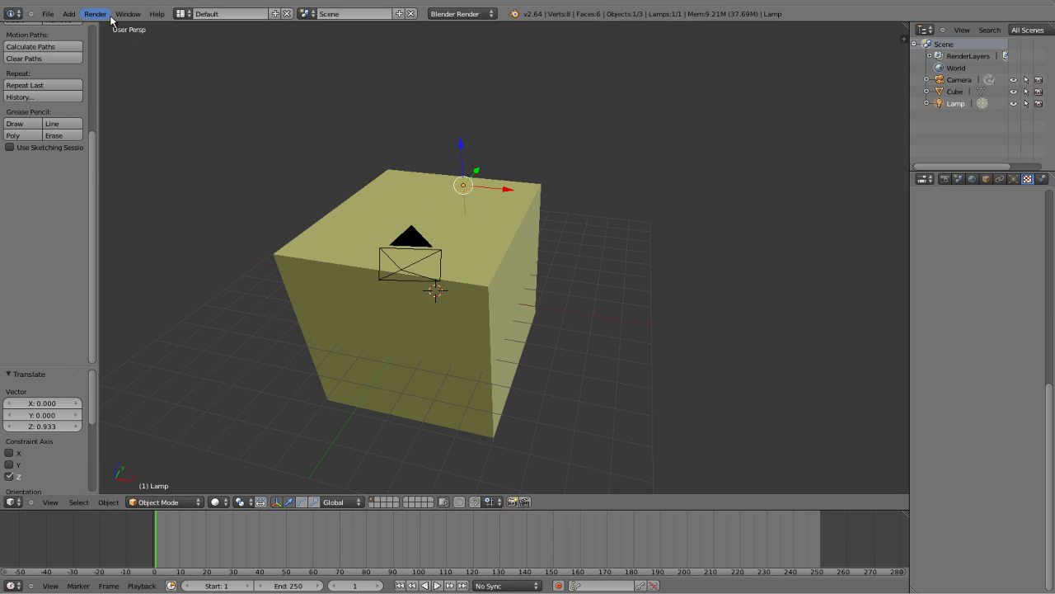
- Render the camera view showing the dim yellow cube face, then dismiss it with Esc
{"action": "left_click", "coordinate": [95, 15]}
{"action": "left_click", "coordinate": [103, 26]}
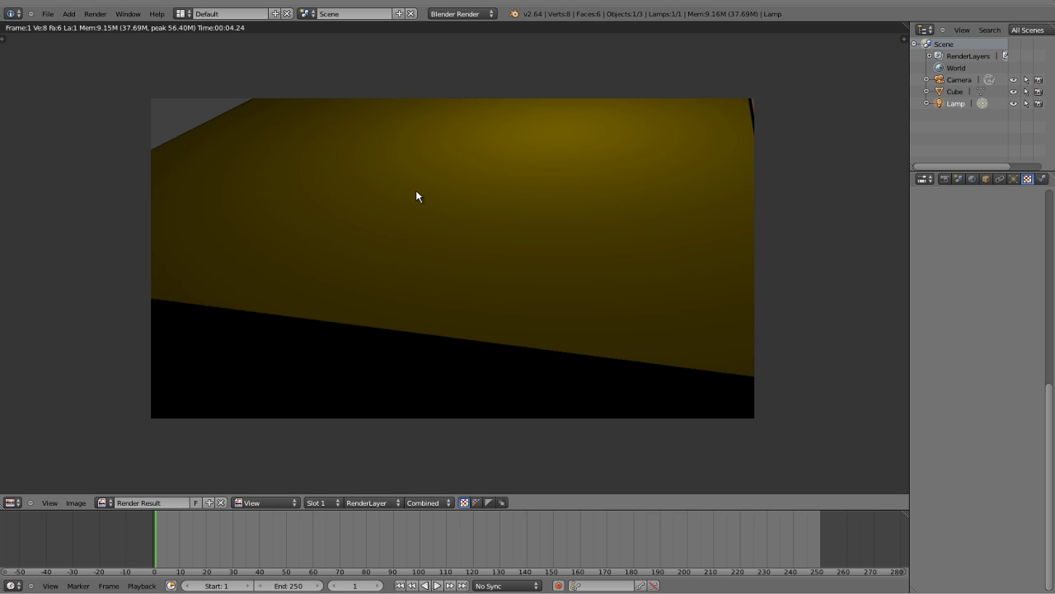
{"action": "key", "text": "Escape"}
{"action": "scroll", "coordinate": [436, 231], "scroll_direction": "down", "scroll_amount": 2}
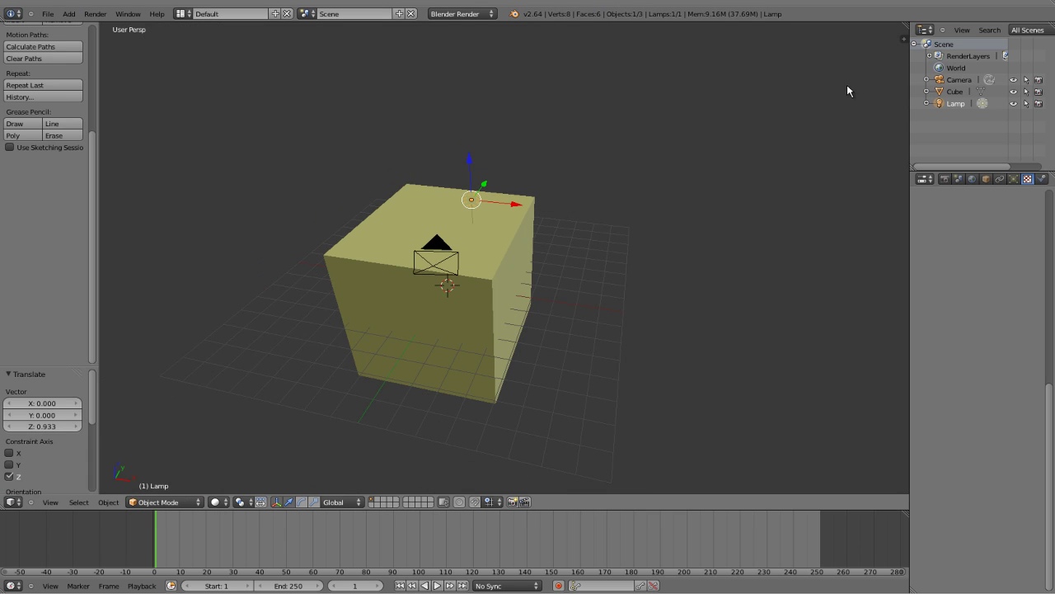
- Move the Camera along Y and raise it along Z to 1.911
{"action": "left_click", "coordinate": [968, 80]}
{"action": "middle_click_drag", "start_coordinate": [825, 173], "coordinate": [638, 162]}
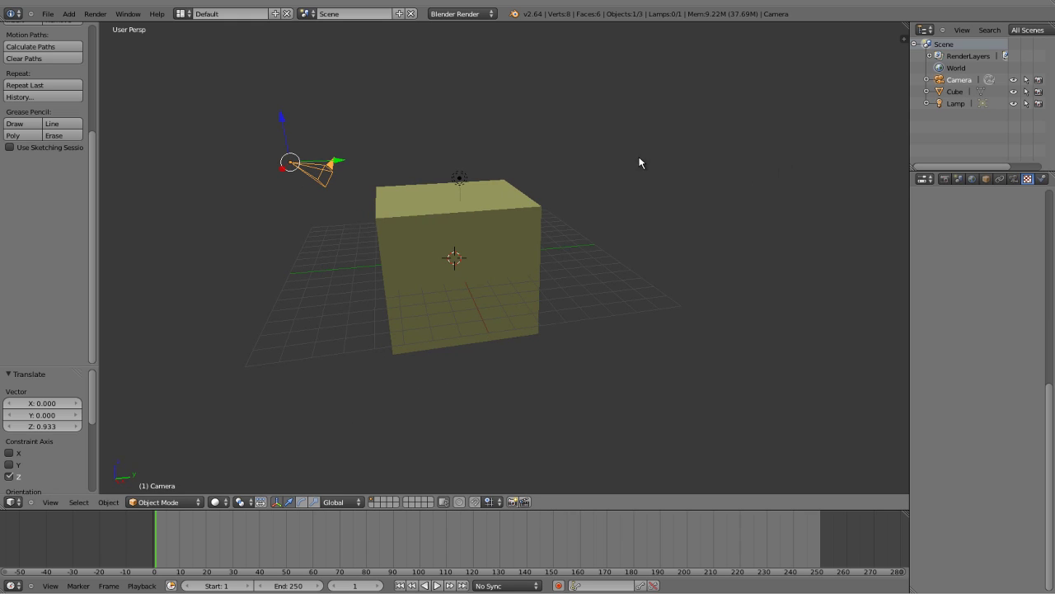
{"action": "key", "text": "g"}
{"action": "key", "text": "y"}
{"action": "left_click", "coordinate": [272, 170]}
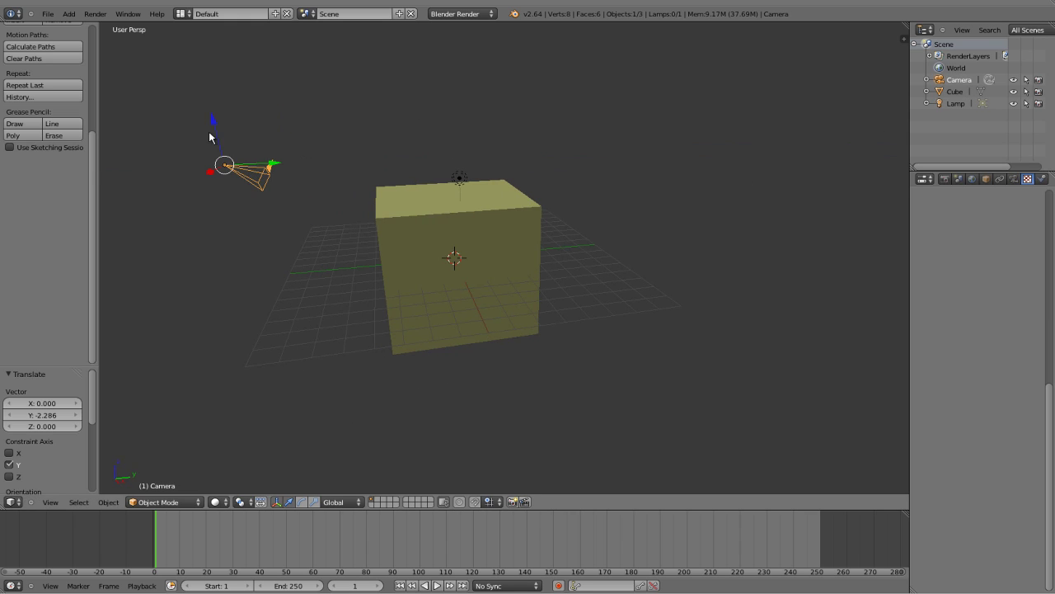
{"action": "key", "text": "g"}
{"action": "key", "text": "z"}
{"action": "left_click", "coordinate": [254, 126]}
- Scale the camera up to 1.686
{"action": "middle_click_drag", "start_coordinate": [270, 217], "coordinate": [488, 236]}
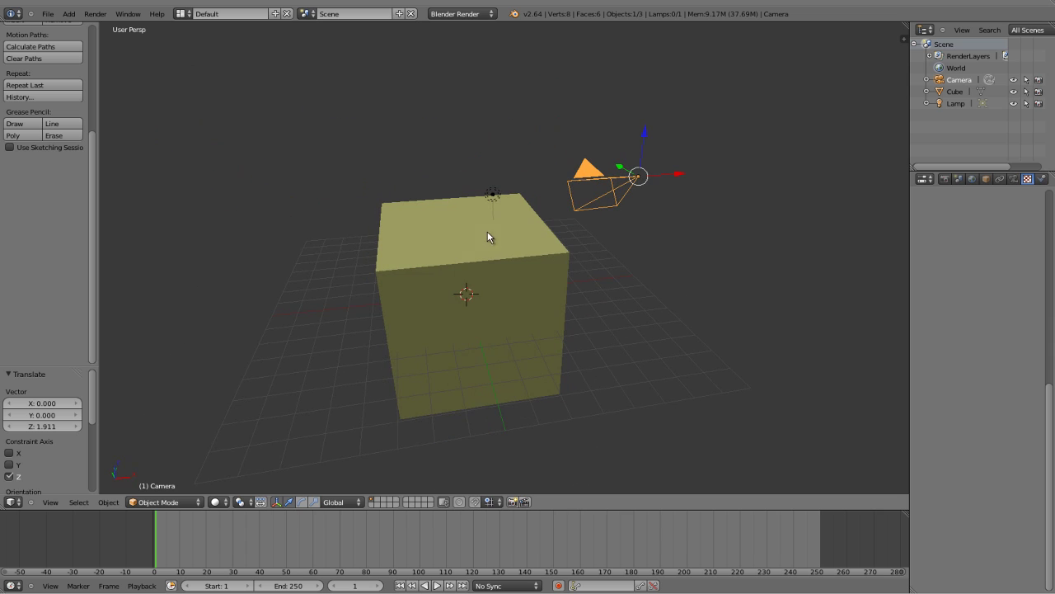
{"action": "key", "text": "s"}
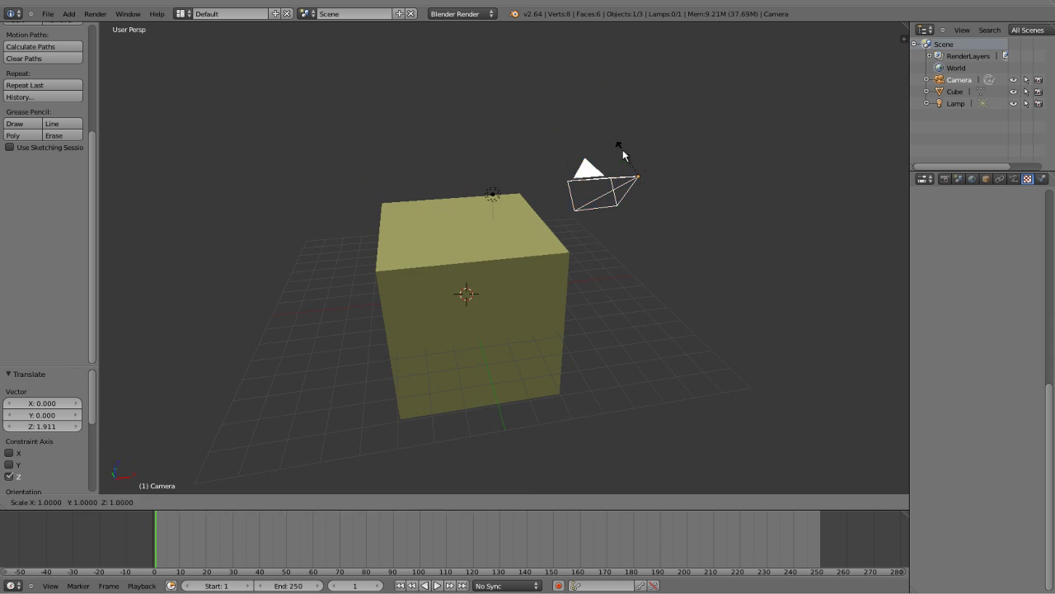
{"action": "left_click", "coordinate": [585, 158]}
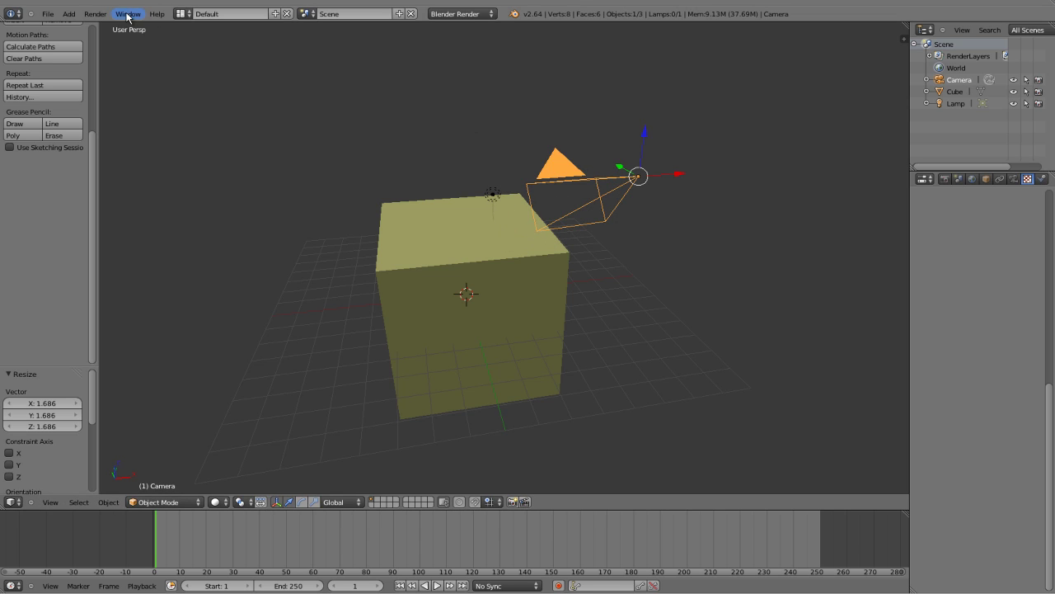
{"action": "middle_click_drag", "start_coordinate": [605, 155], "coordinate": [661, 155]}
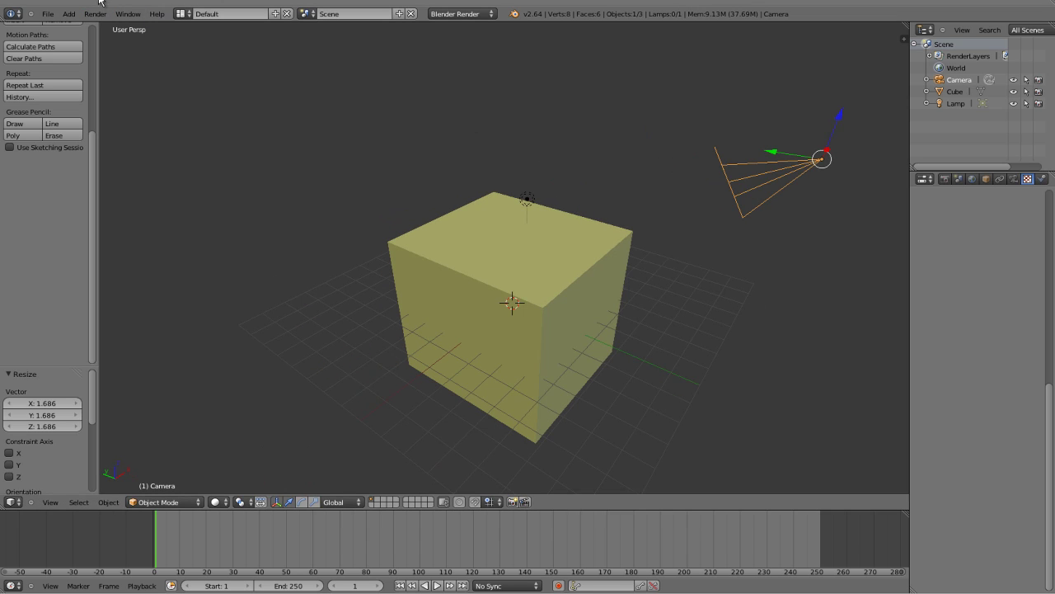
- Scale the Lamp up to 12.090
{"action": "left_click", "coordinate": [955, 103]}
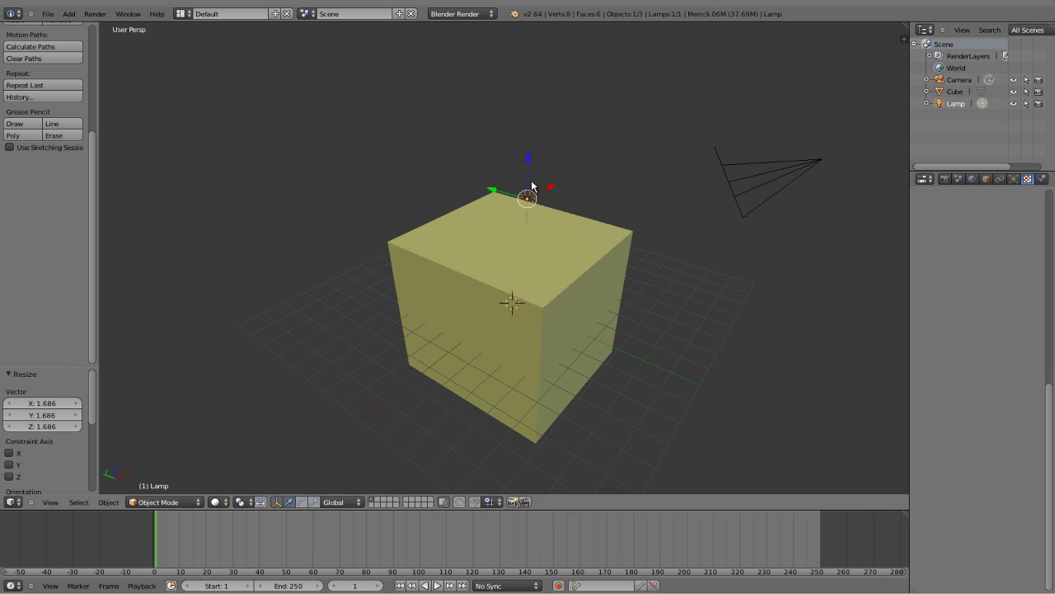
{"action": "key", "text": "s"}
{"action": "left_click", "coordinate": [600, 137]}
- Render the yellow cube through the camera, close the render result, then orbit the 3D view
{"action": "left_click", "coordinate": [95, 14]}
{"action": "left_click", "coordinate": [107, 26]}
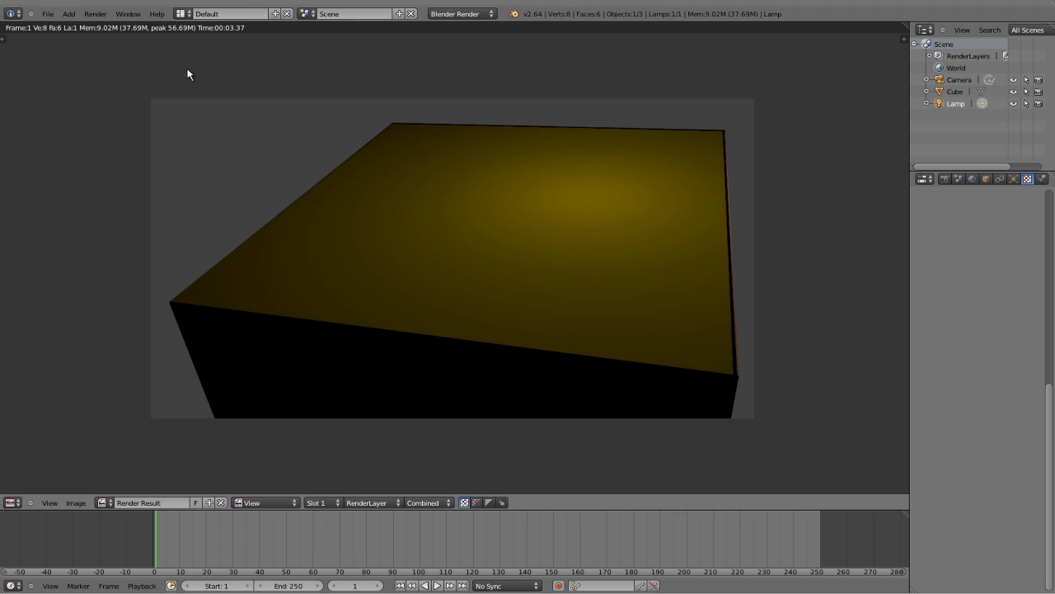
{"action": "key", "text": "Escape"}
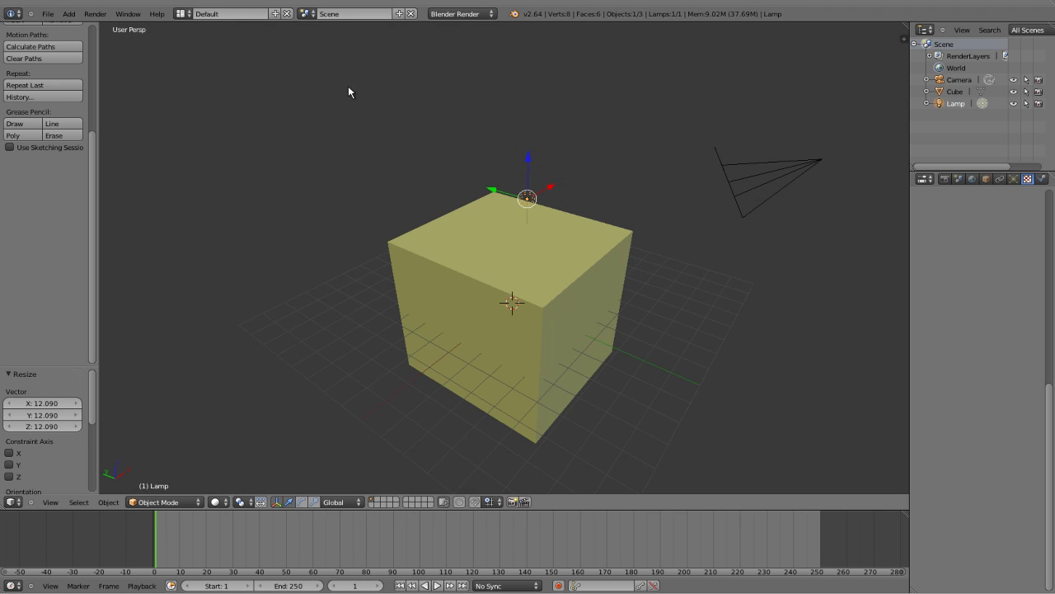
{"action": "middle_click_drag", "start_coordinate": [321, 213], "coordinate": [429, 175]}
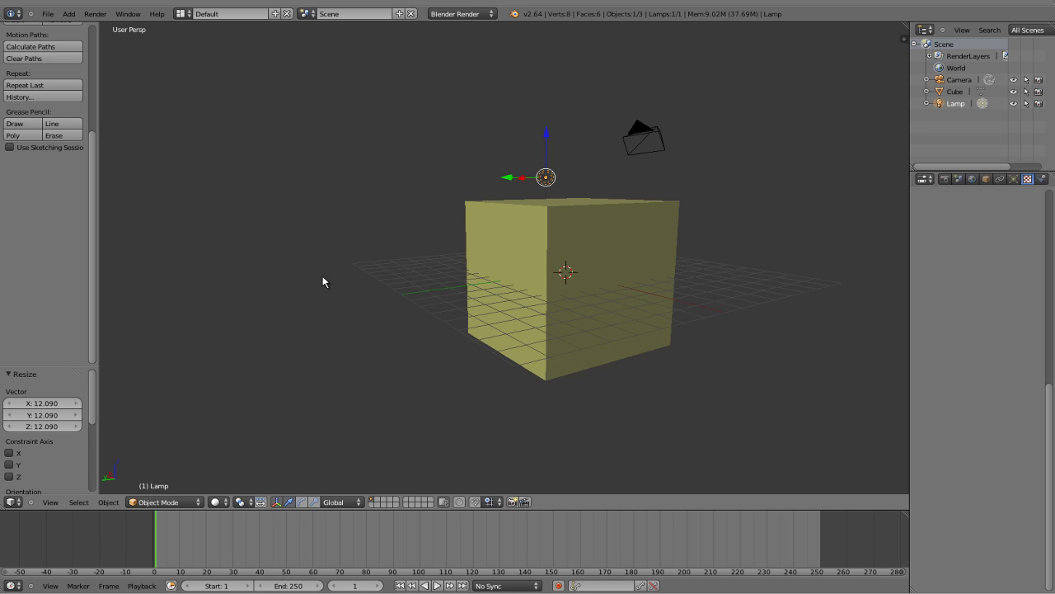
{"action": "middle_click_drag", "start_coordinate": [323, 280], "coordinate": [429, 333]}
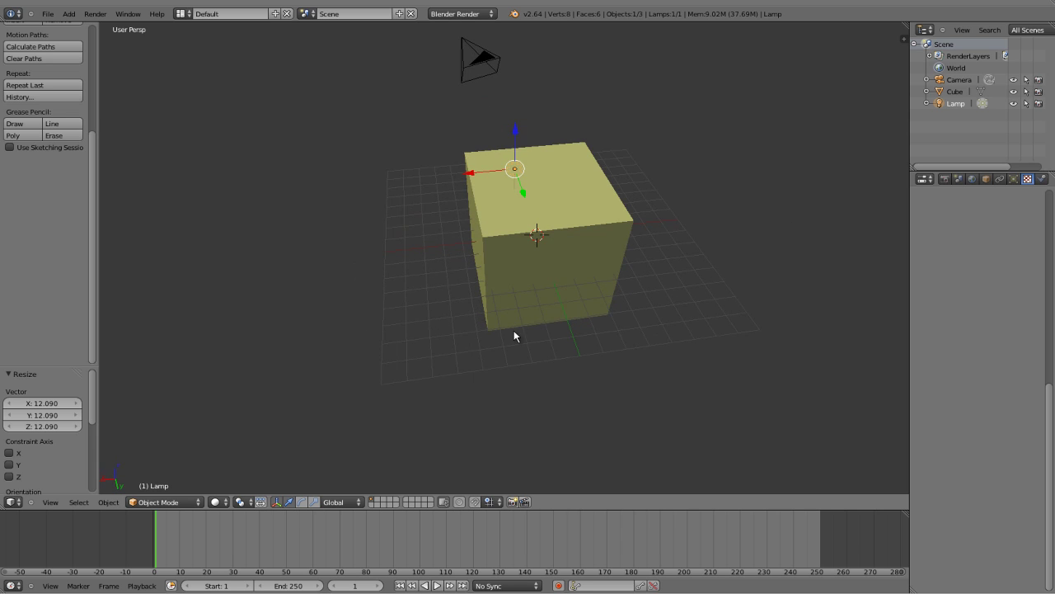